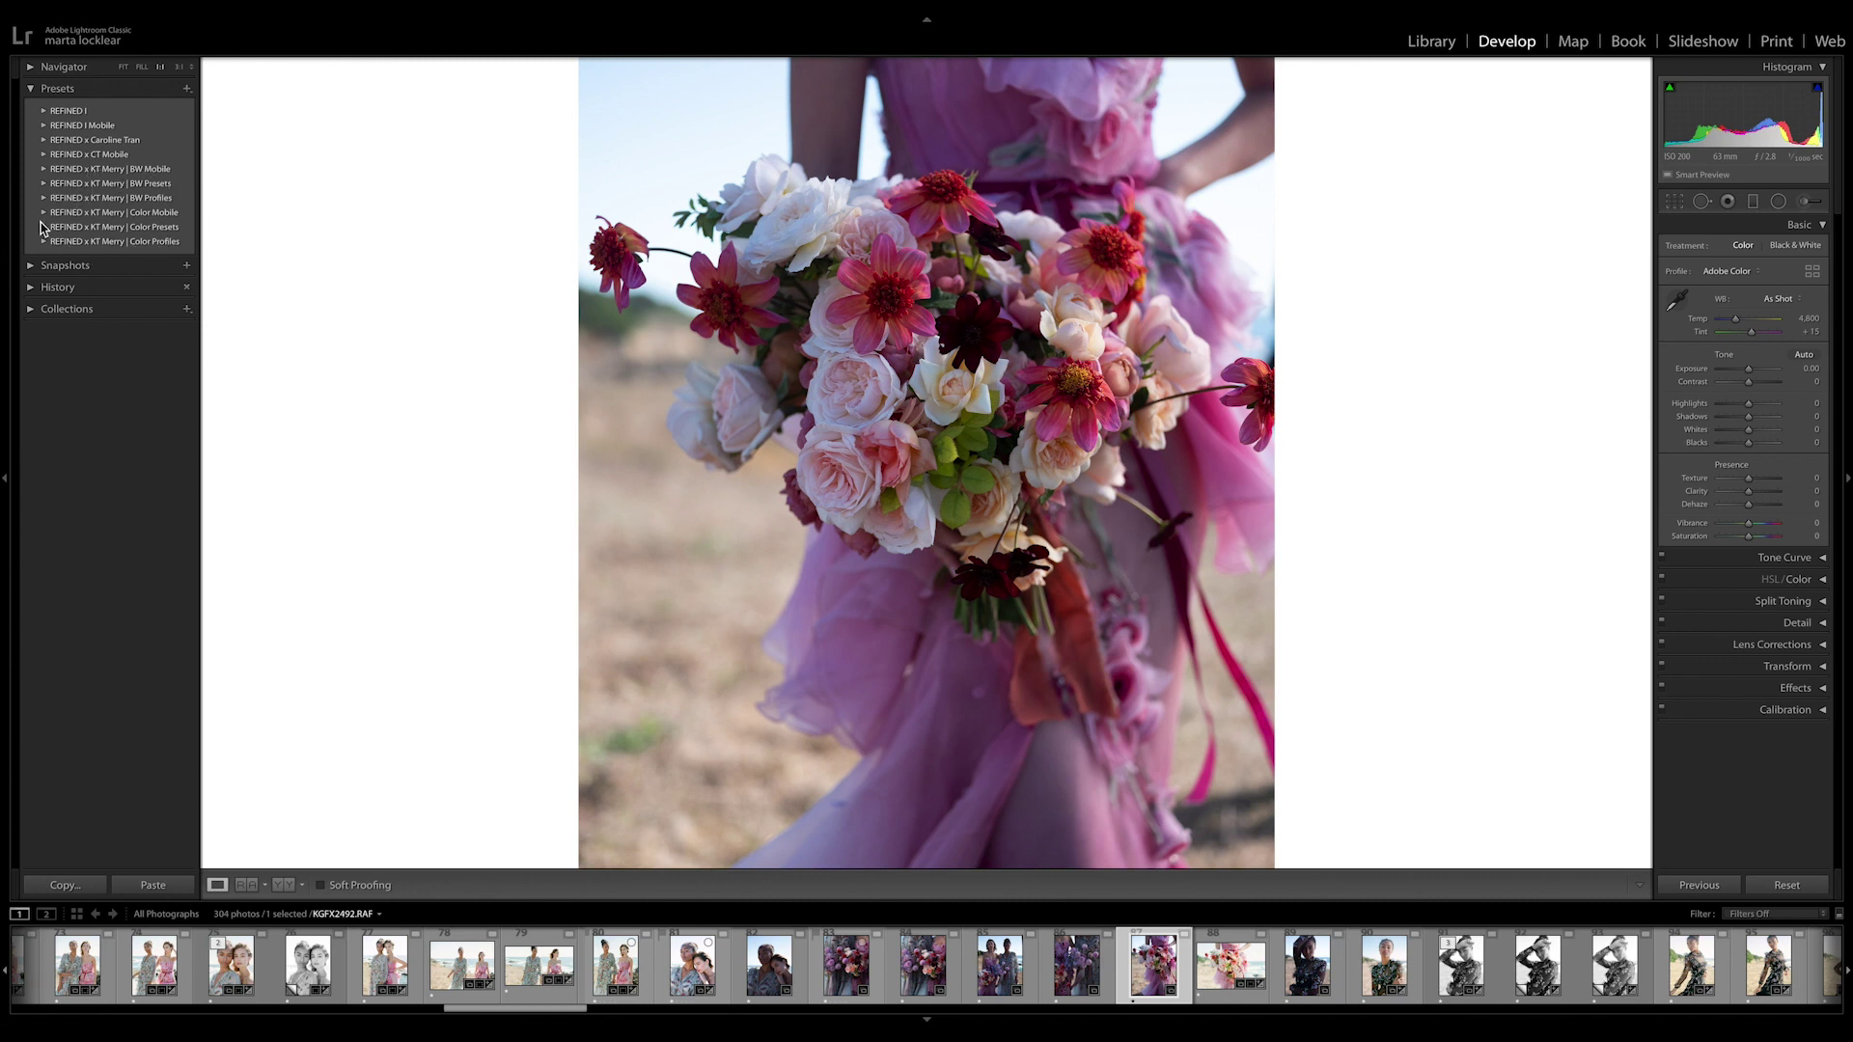
Step: Look through the BW Presets and BW Profiles folders, then apply the Fuji 400H . 3 color preset
left_click(44, 183)
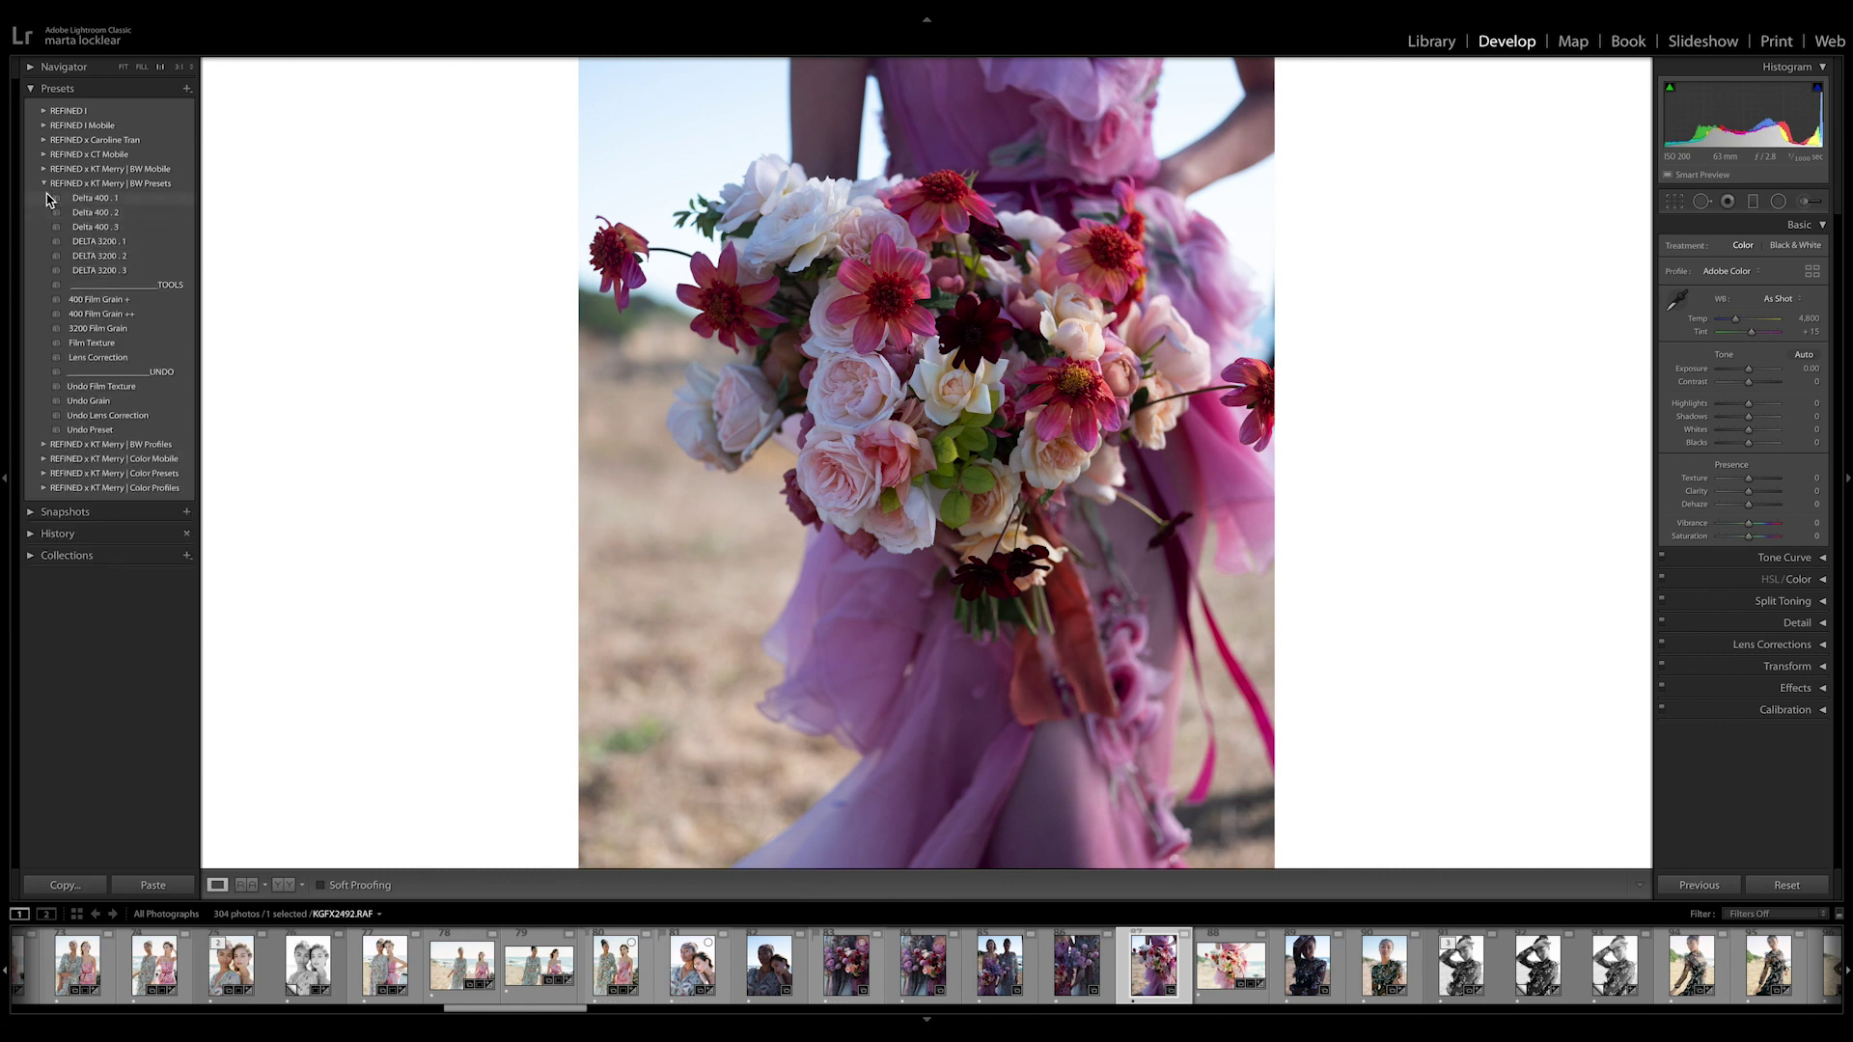
left_click(45, 183)
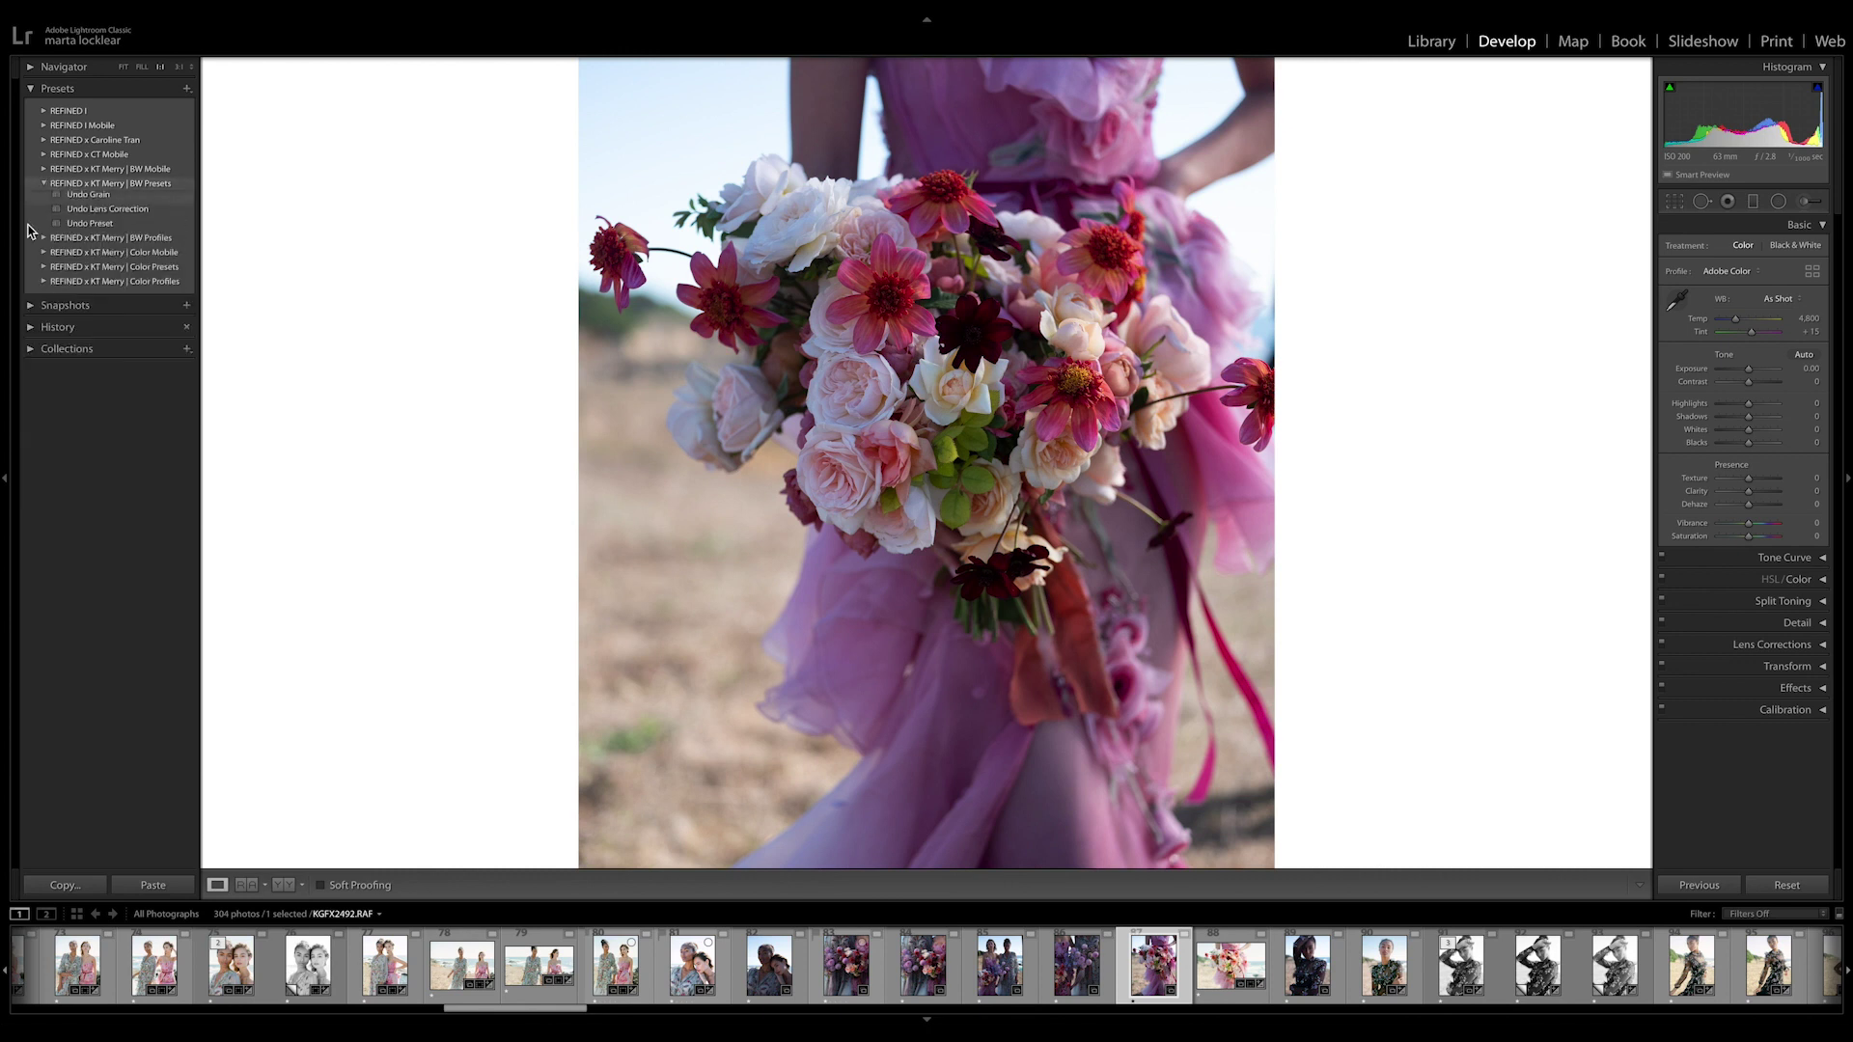
left_click(45, 197)
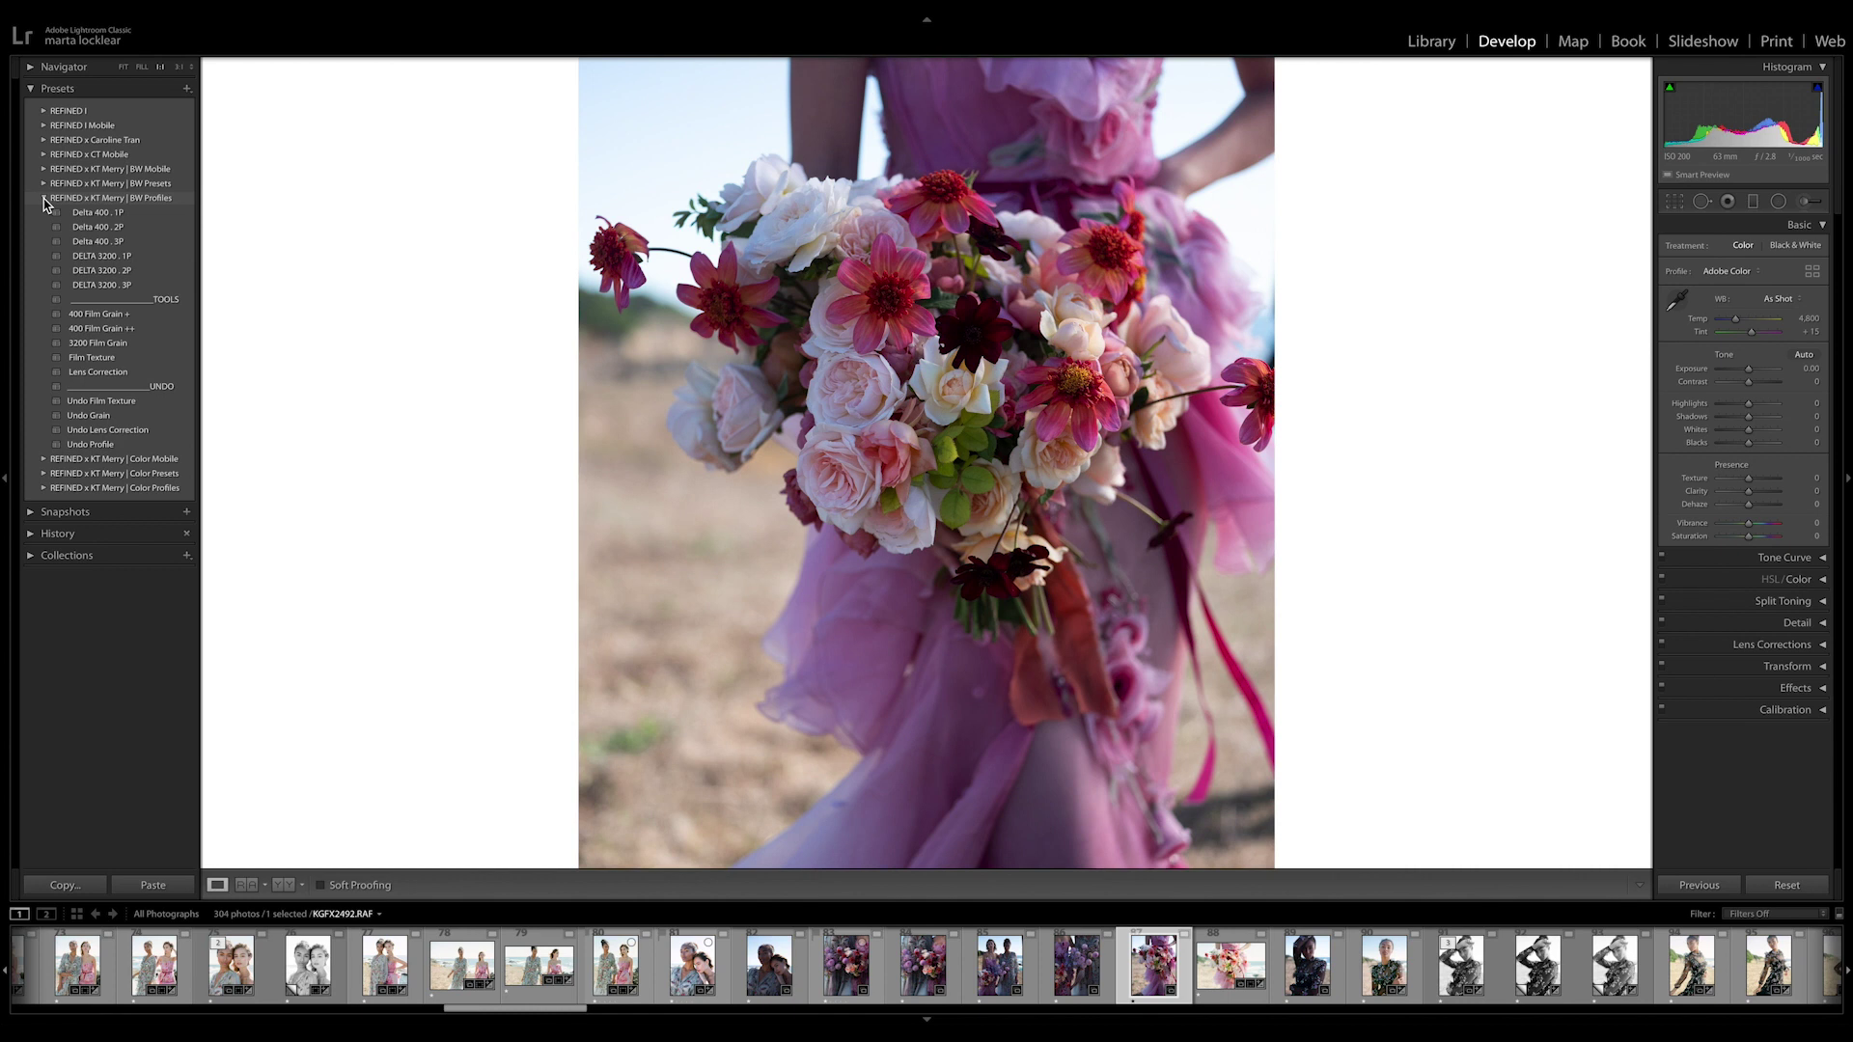
left_click(45, 198)
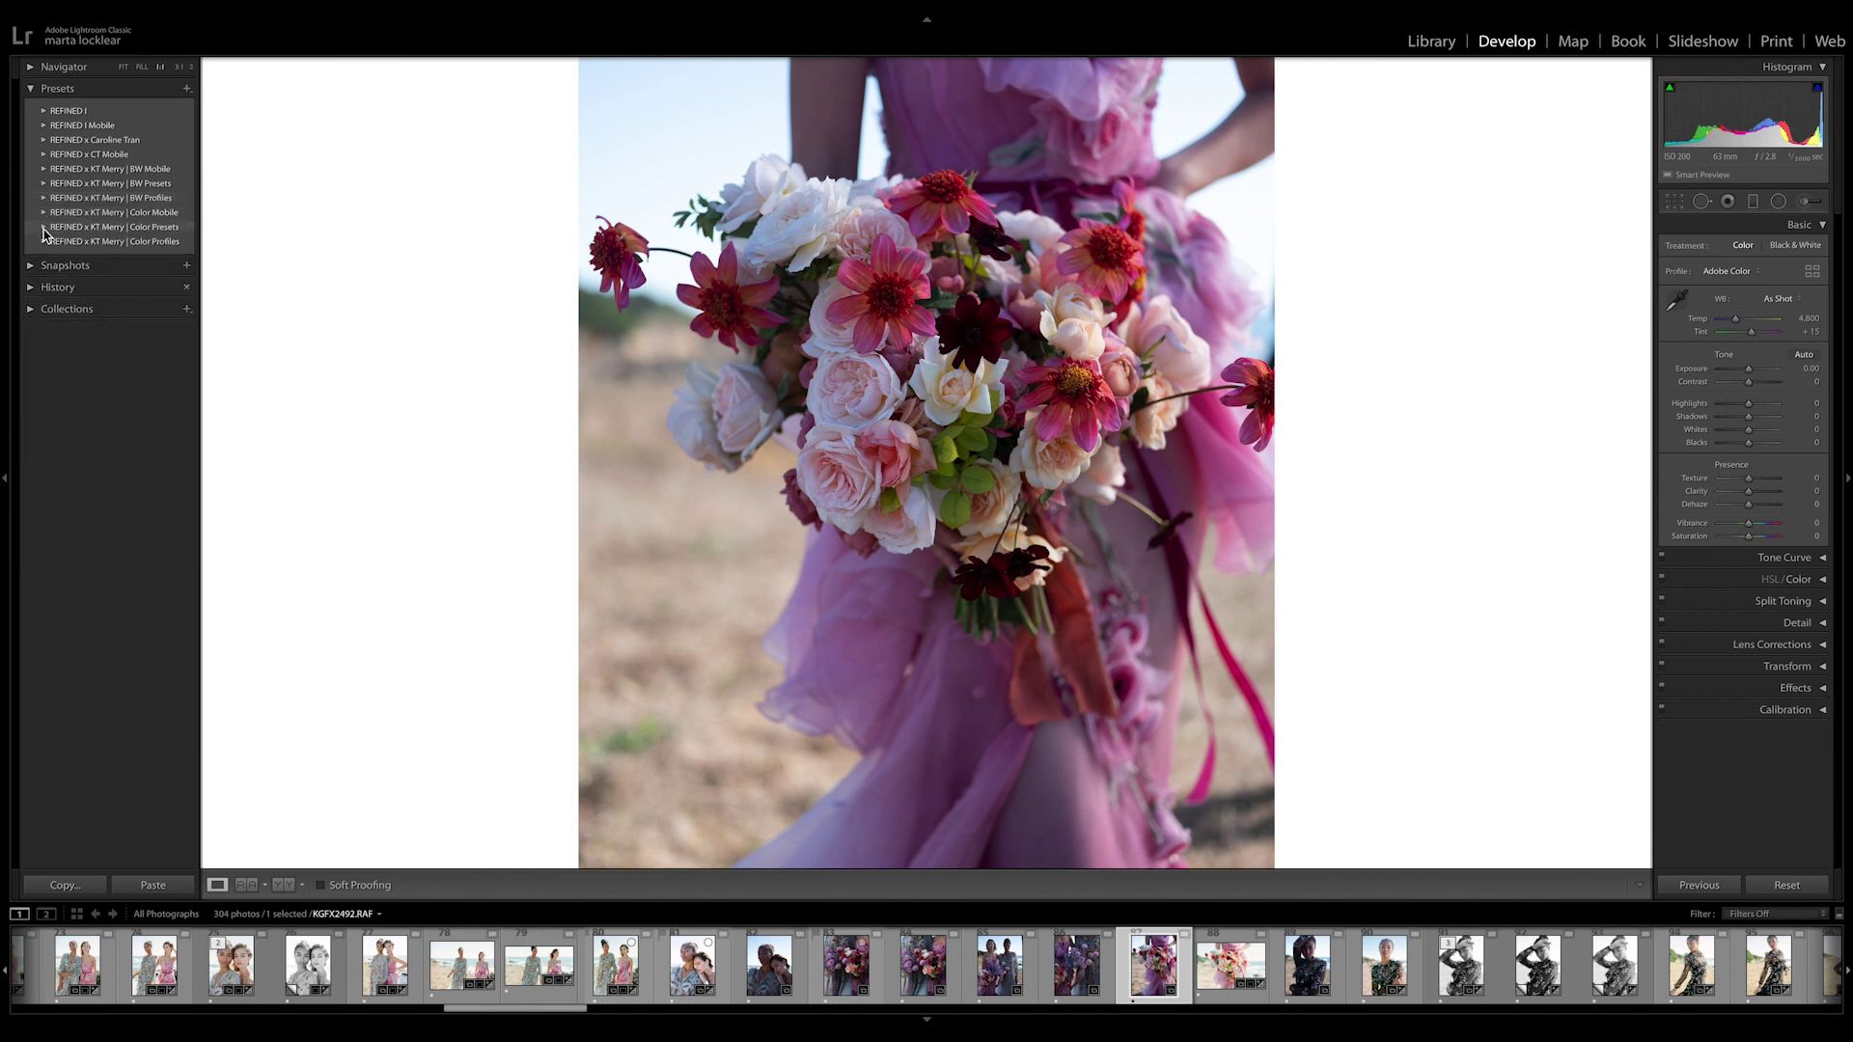
left_click(44, 229)
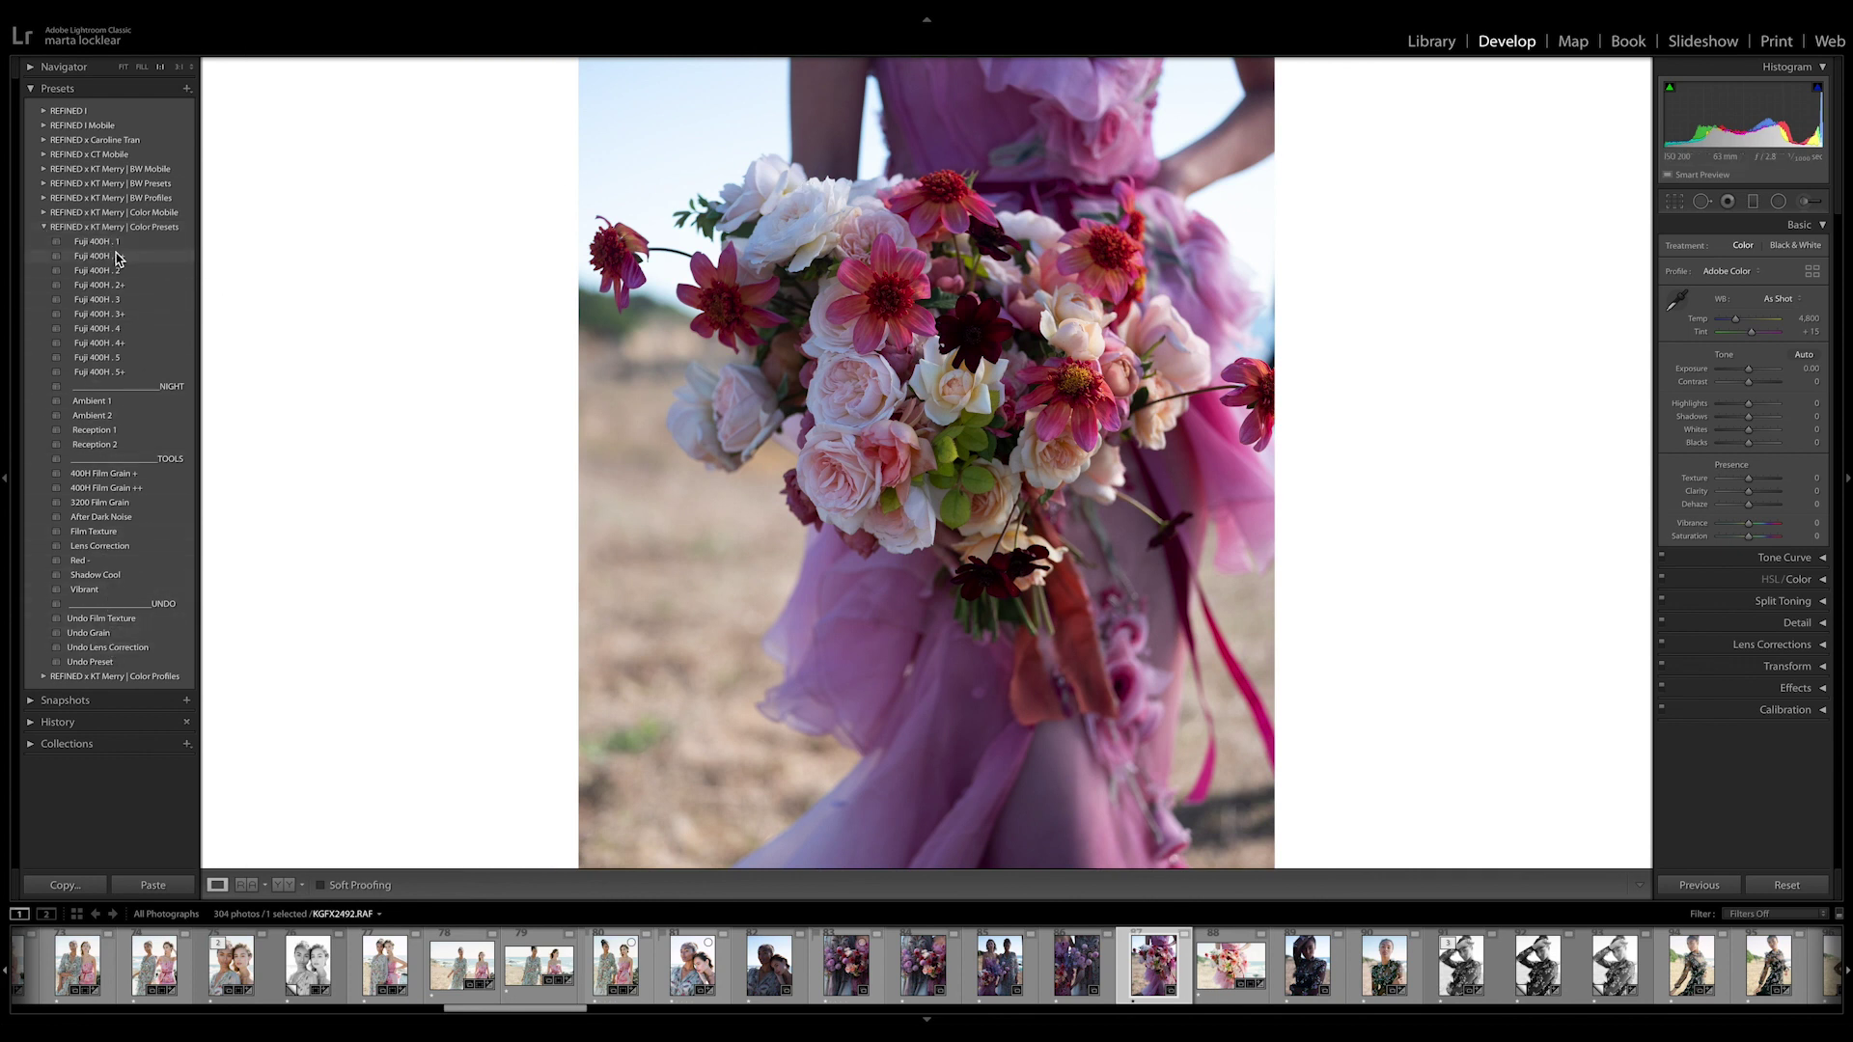
left_click(108, 301)
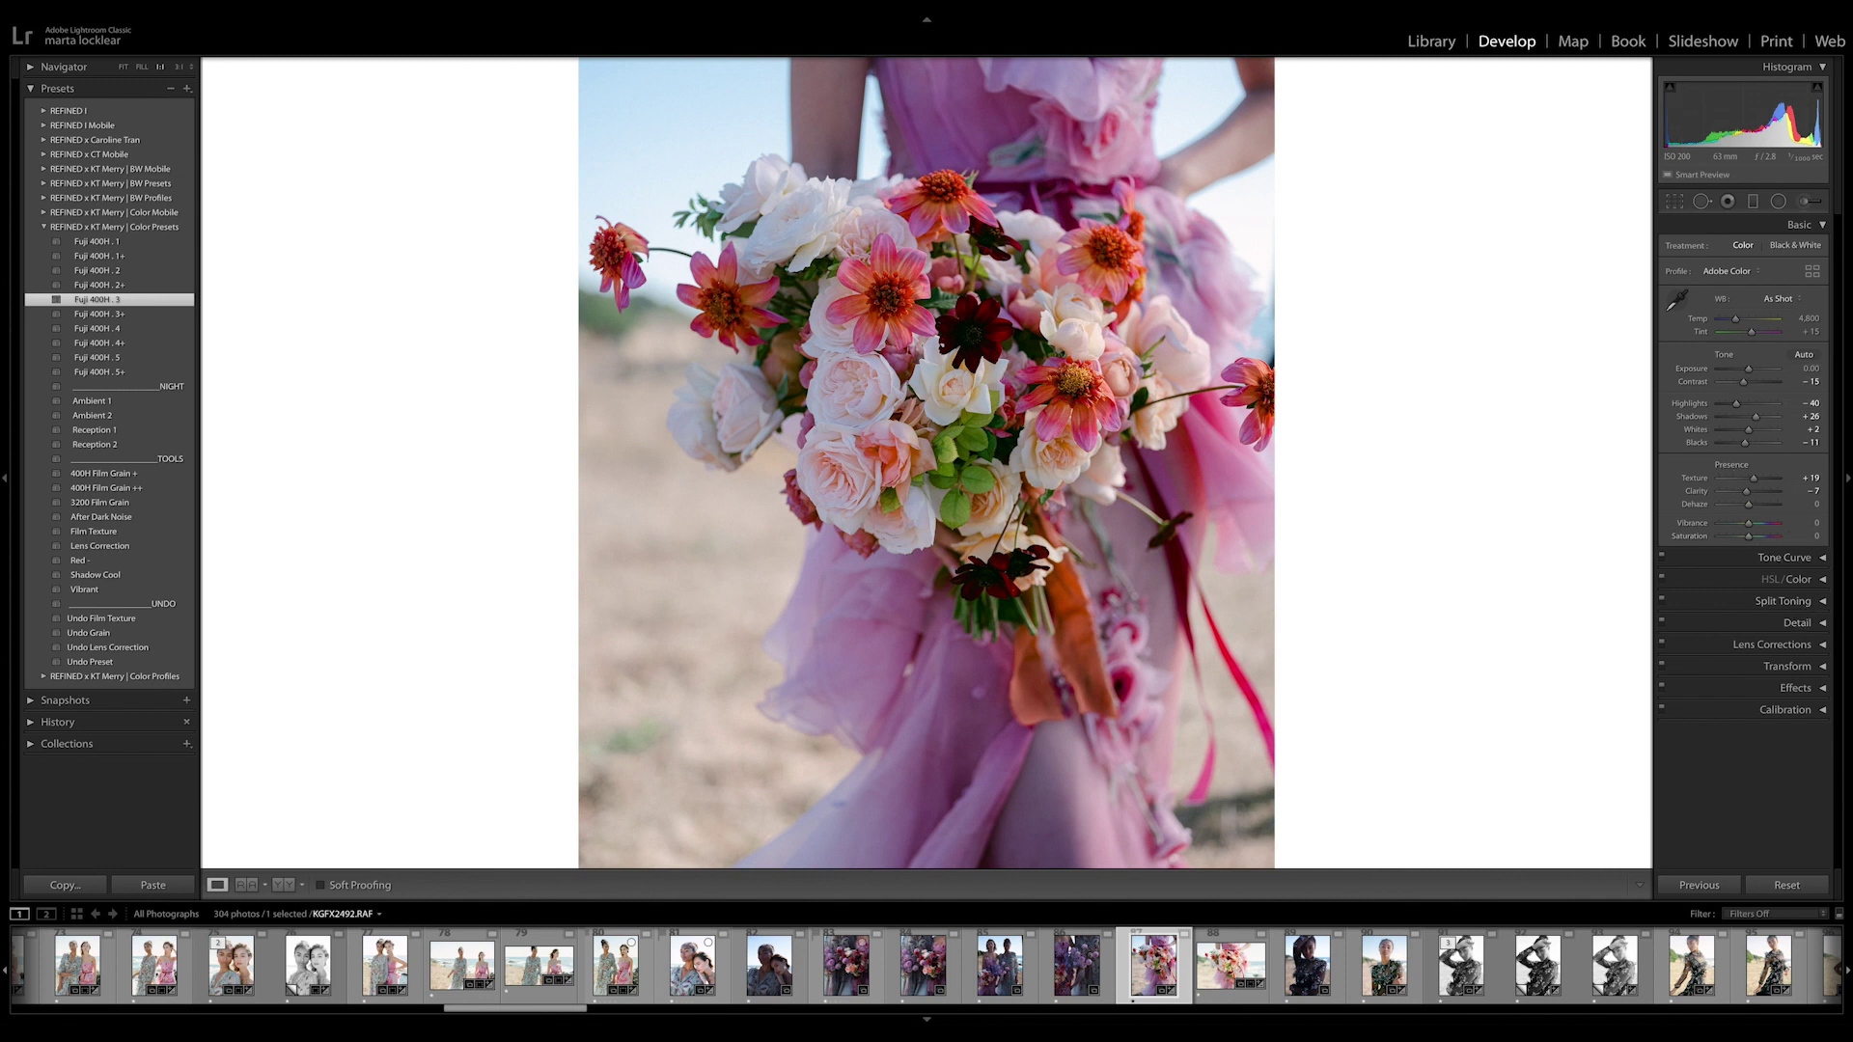
Step: Nudge Exposure to +0.65 and warm the Temp, then reset the bouquet photo to its original settings
left_click(1824, 559)
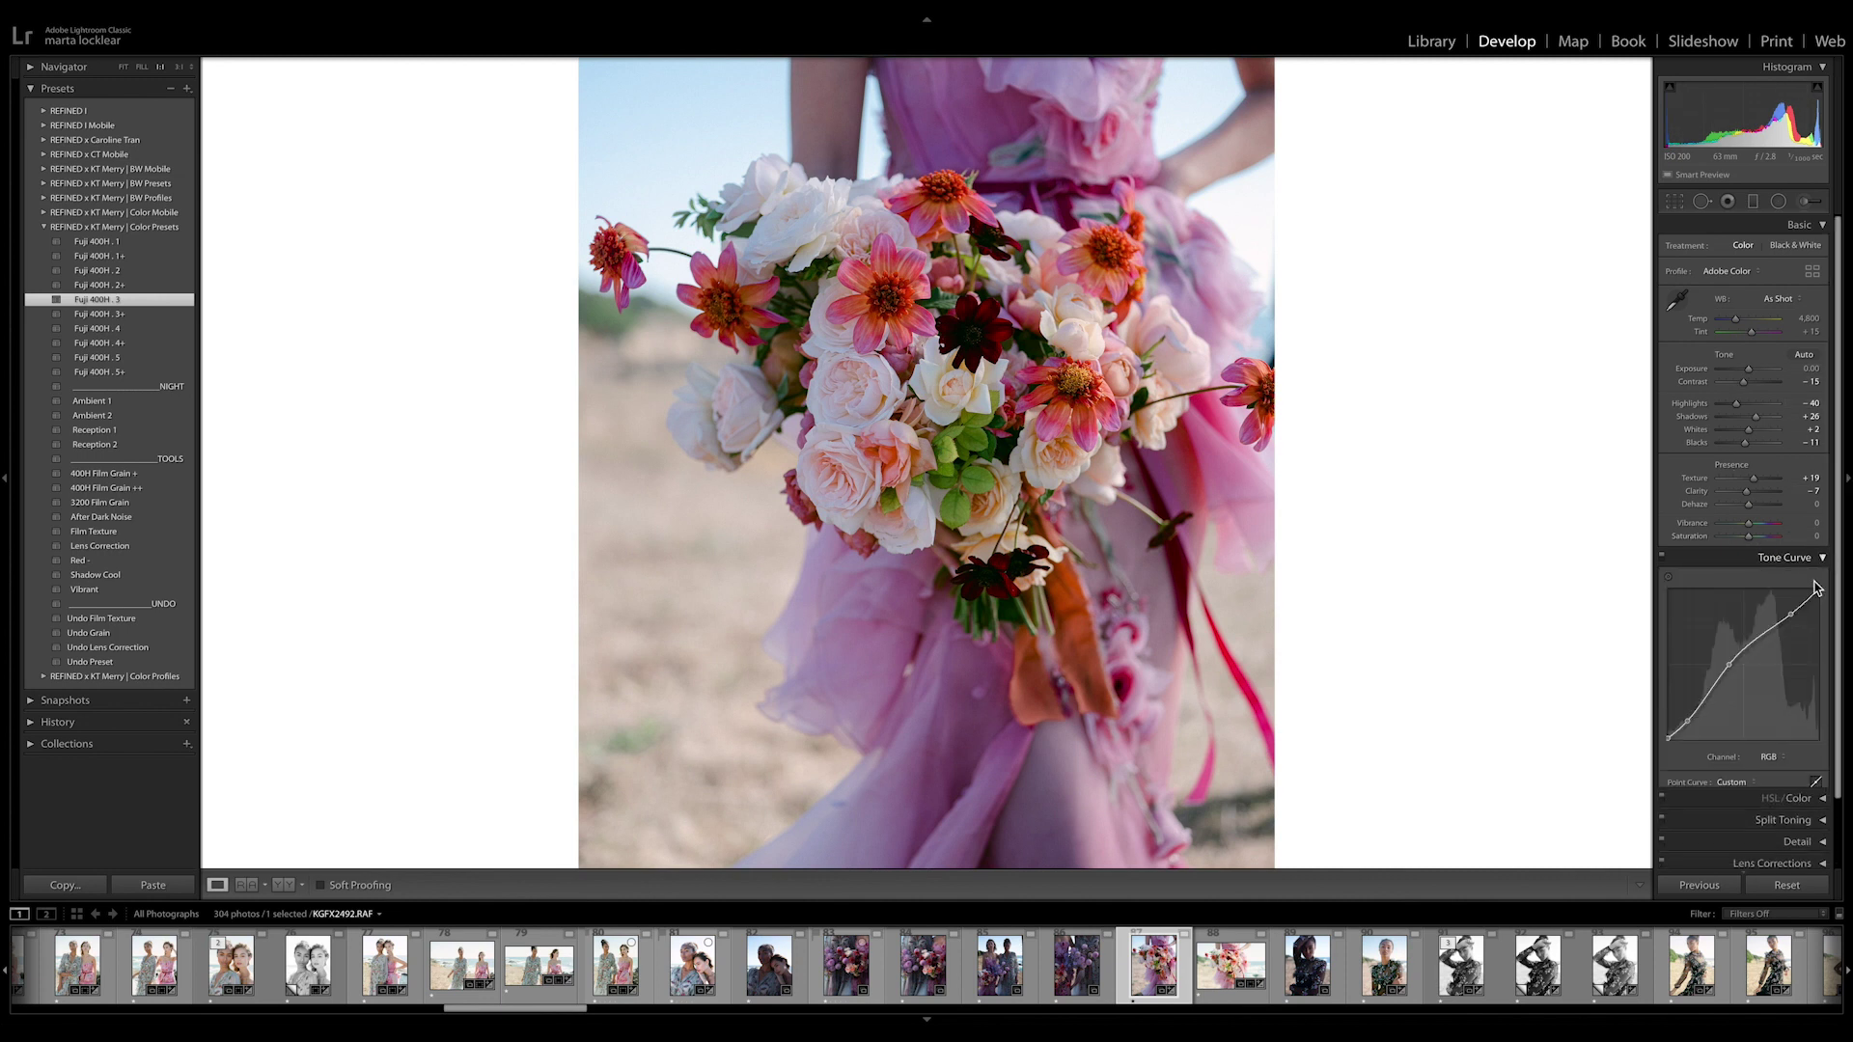
left_click(1819, 560)
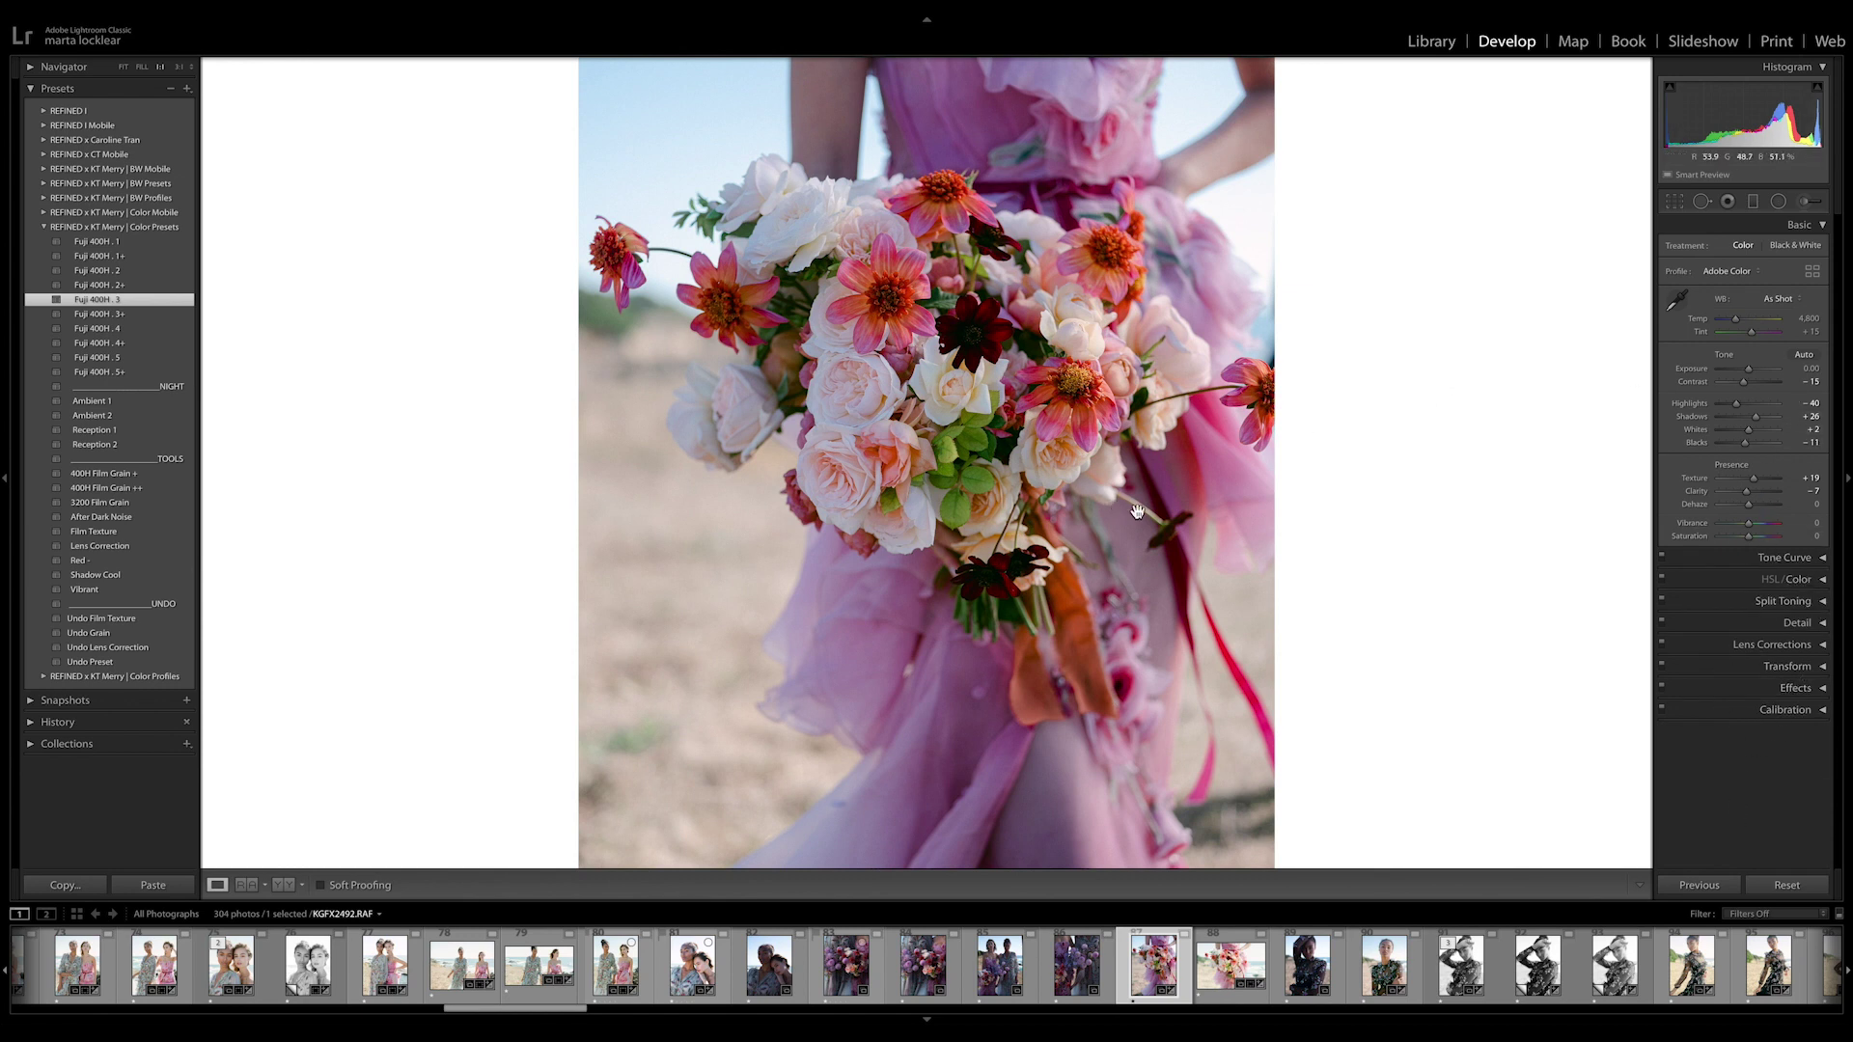
left_click_drag(1750, 374, 1754, 377)
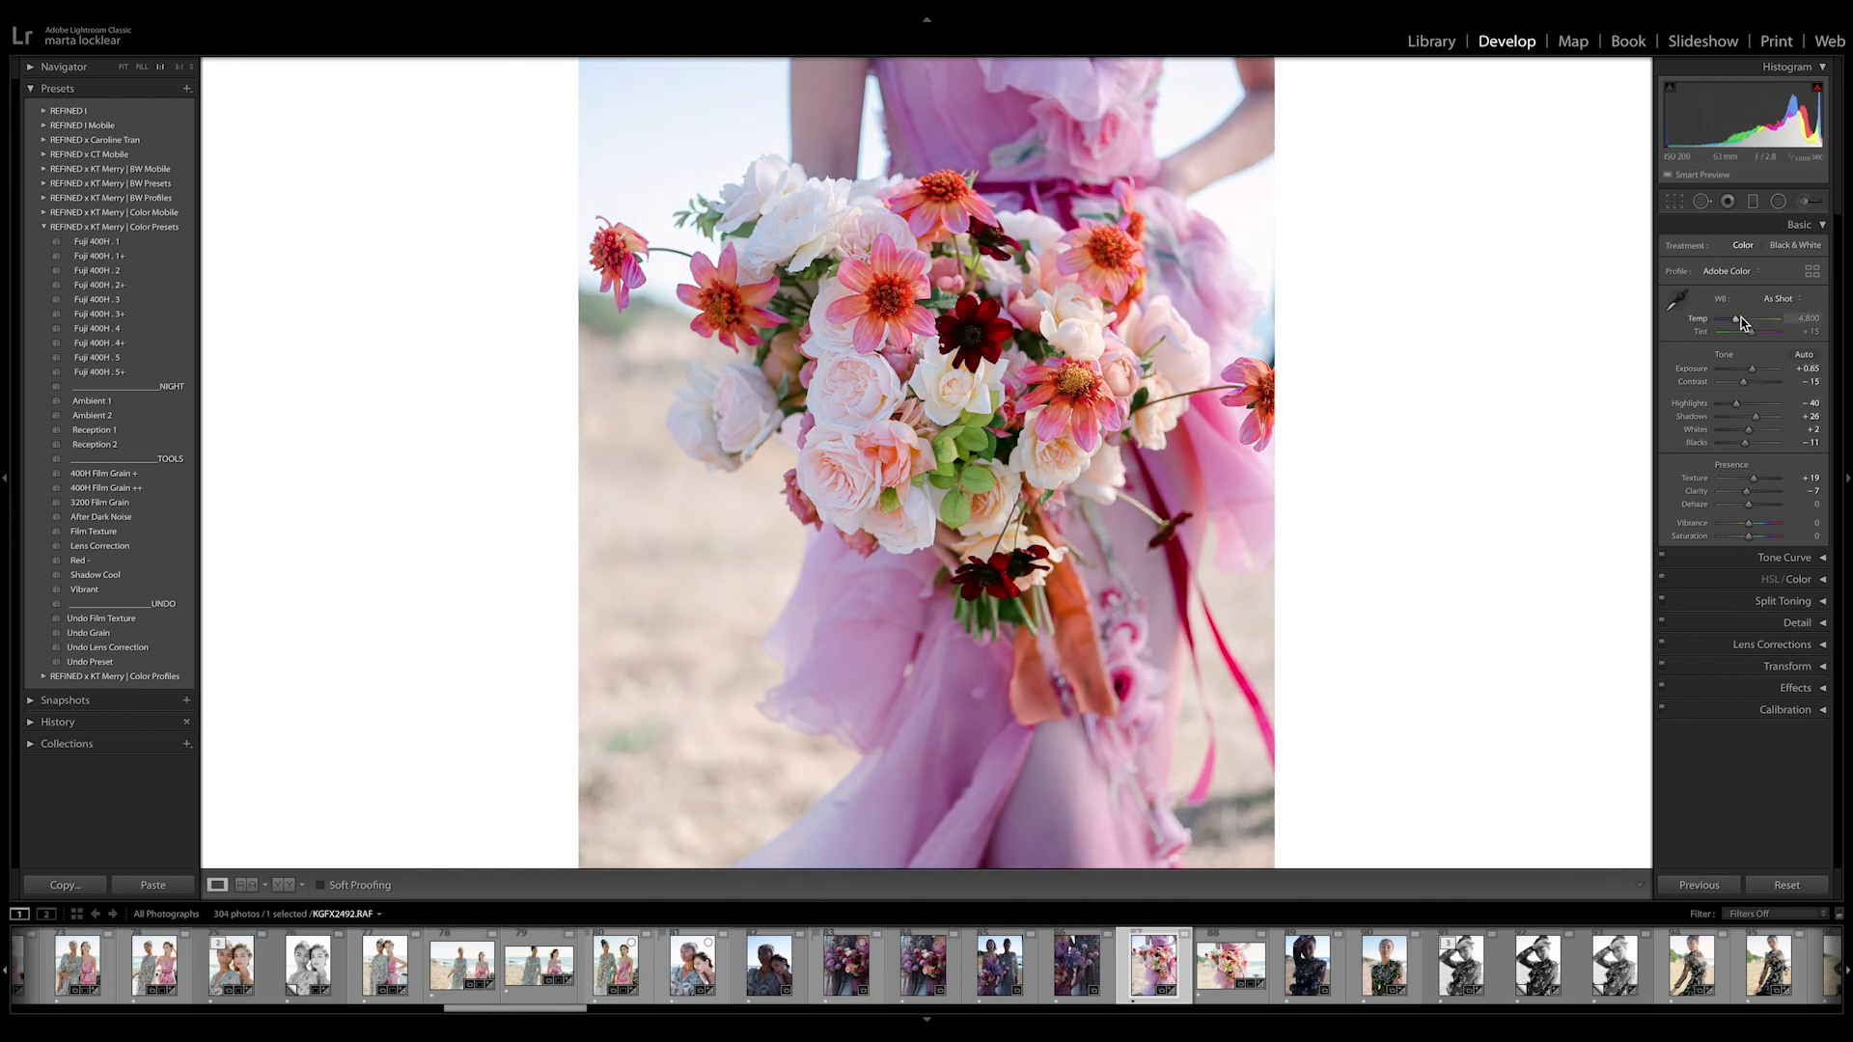
left_click_drag(1736, 320, 1740, 327)
left_click(1786, 885)
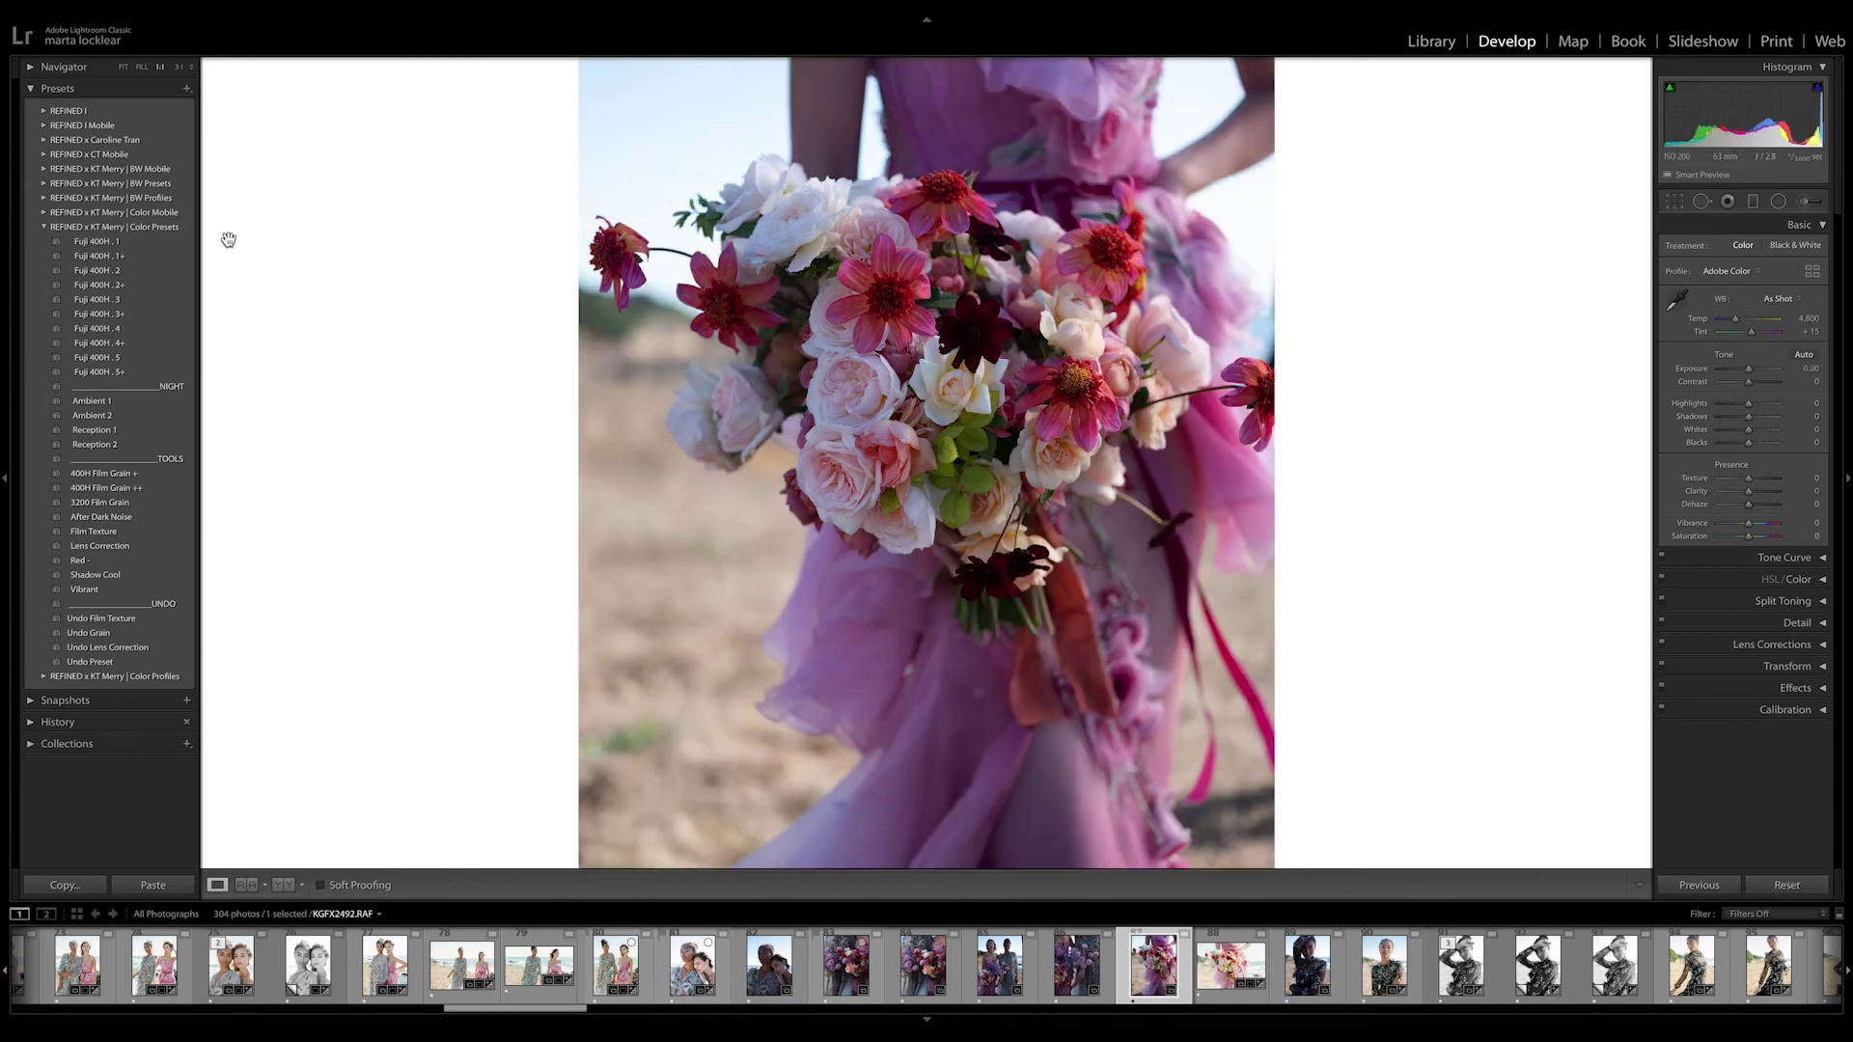
Step: Swap from Color Presets to the Color Profiles folder and apply the Fuji 400H . 3P profile preset
left_click(44, 228)
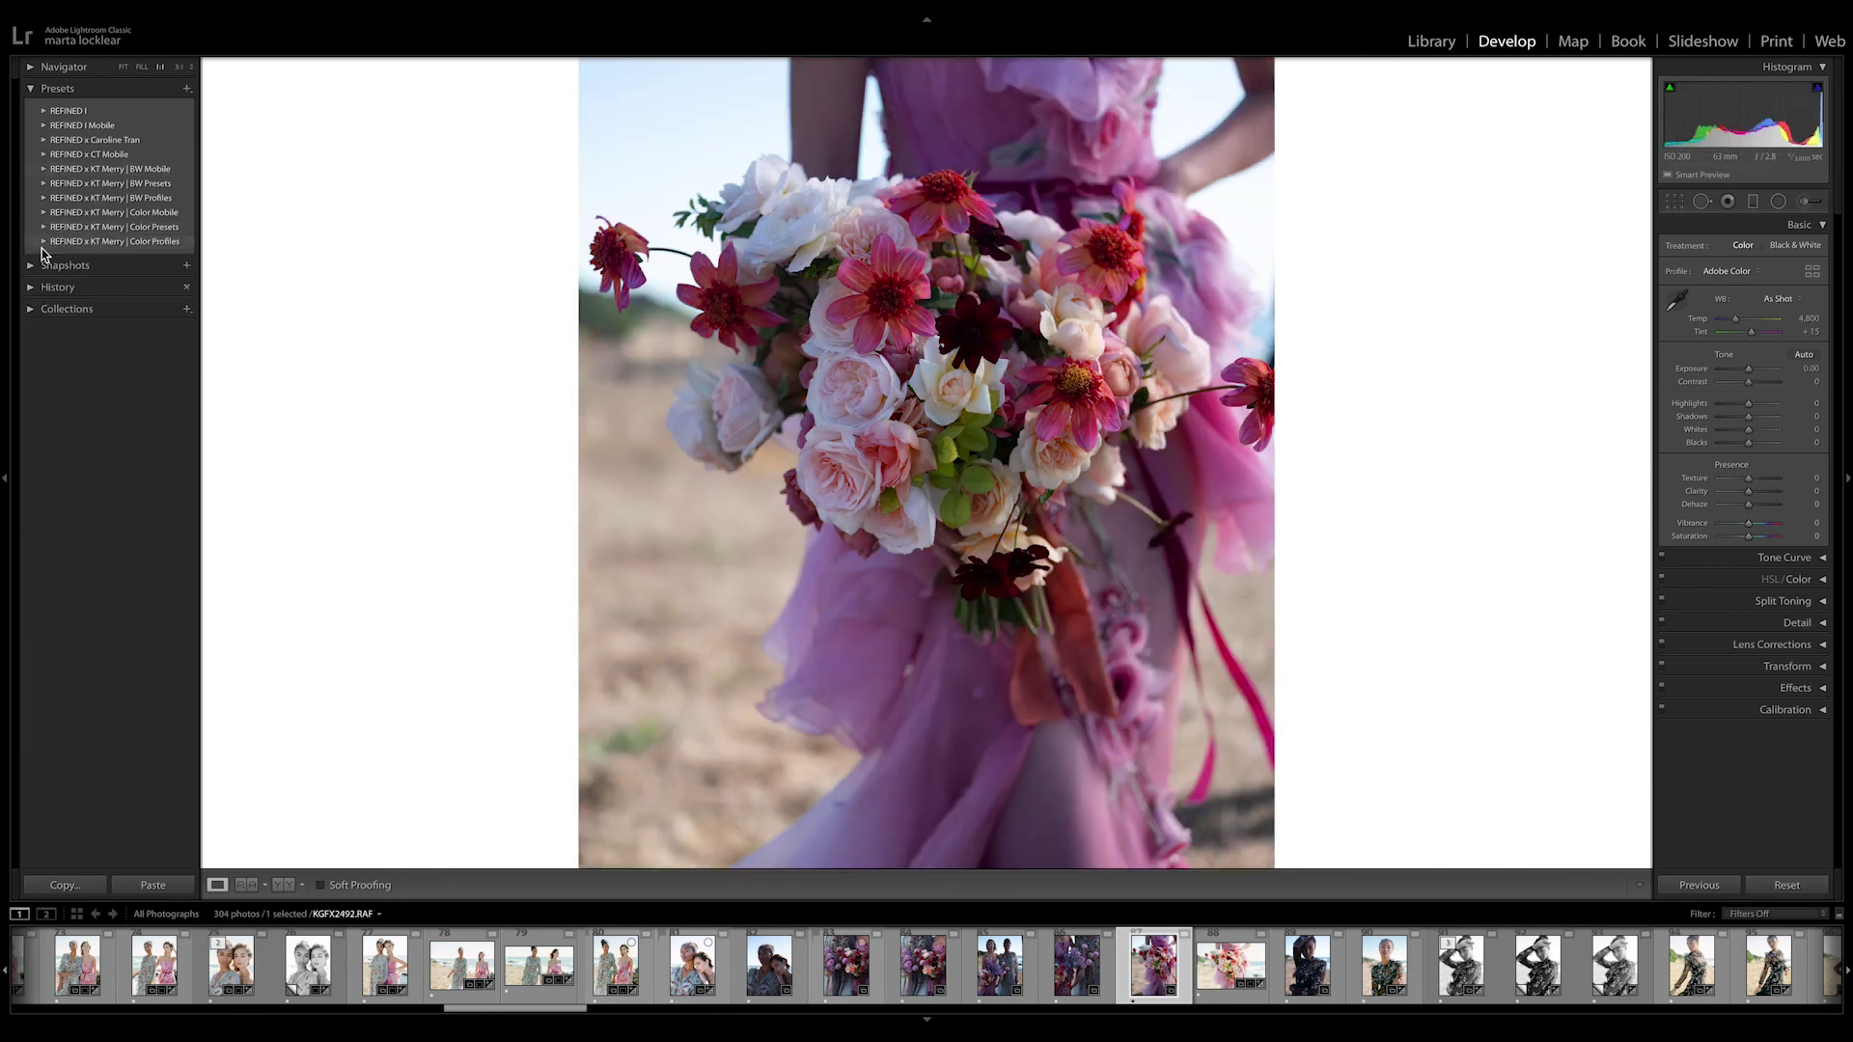
left_click(43, 241)
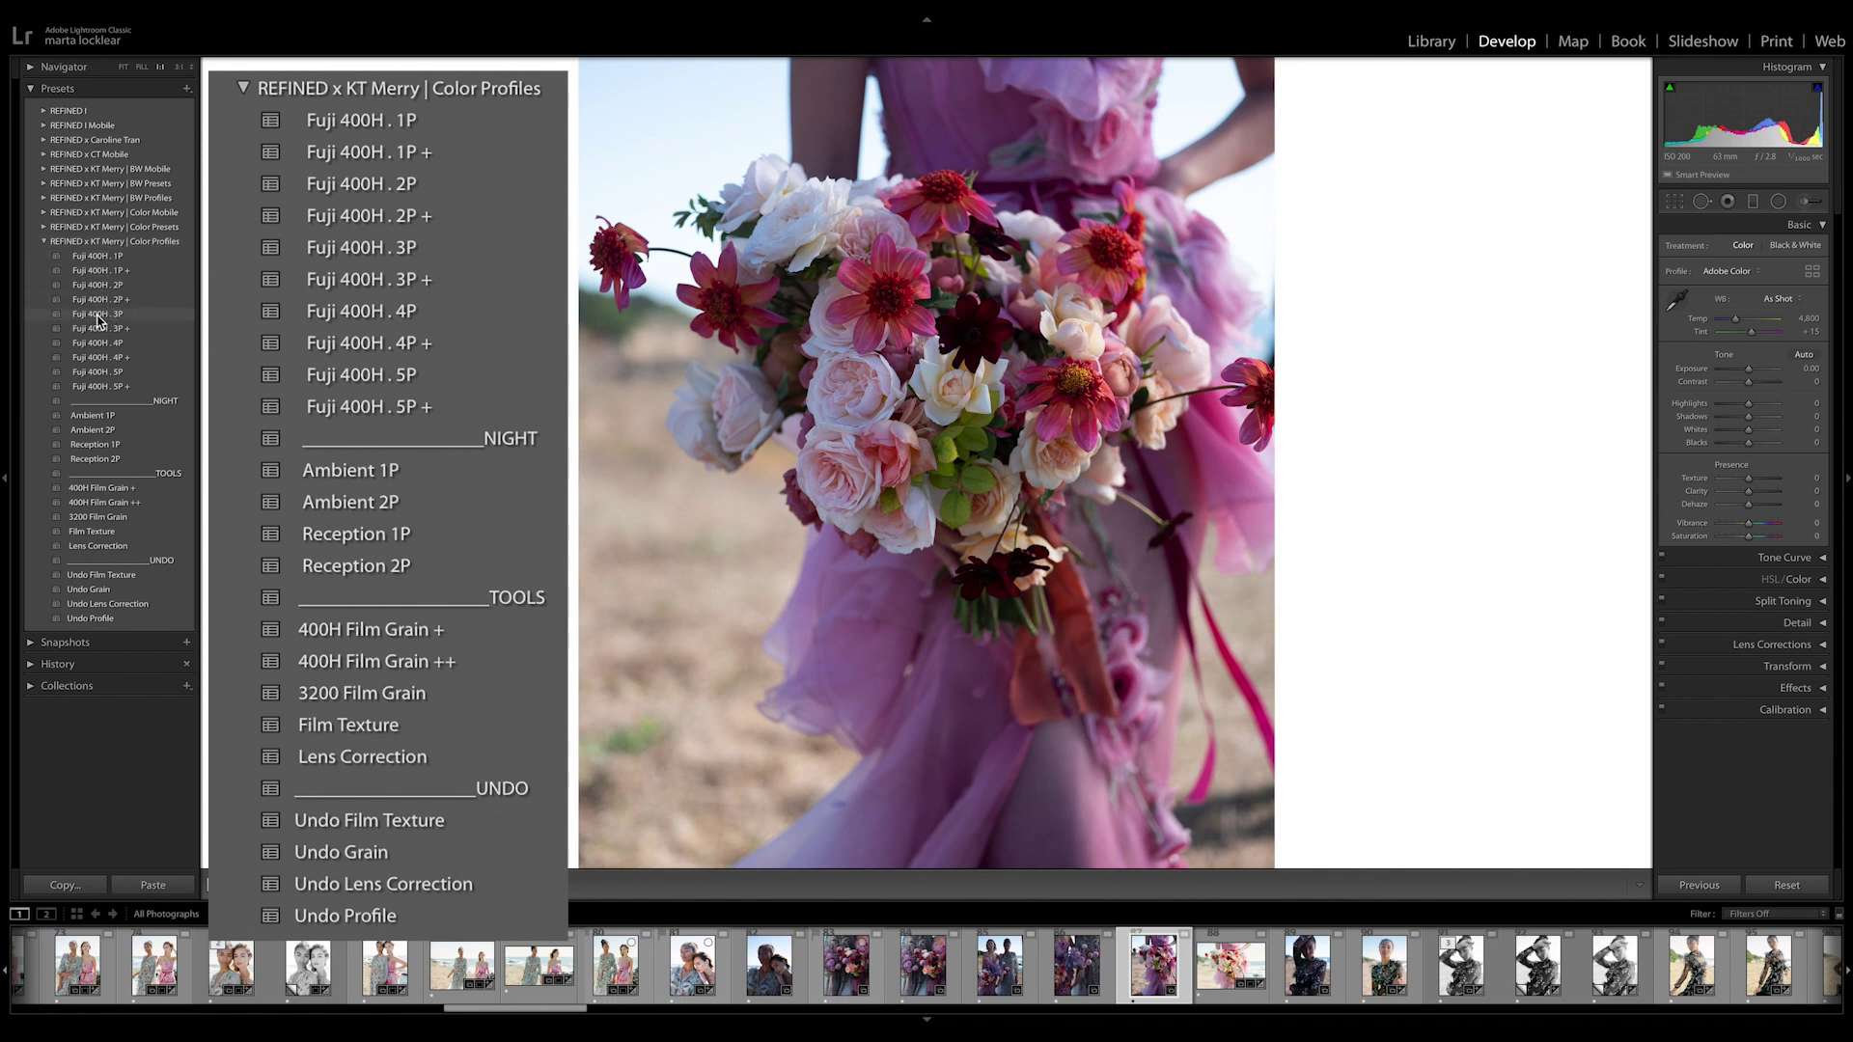
left_click(97, 315)
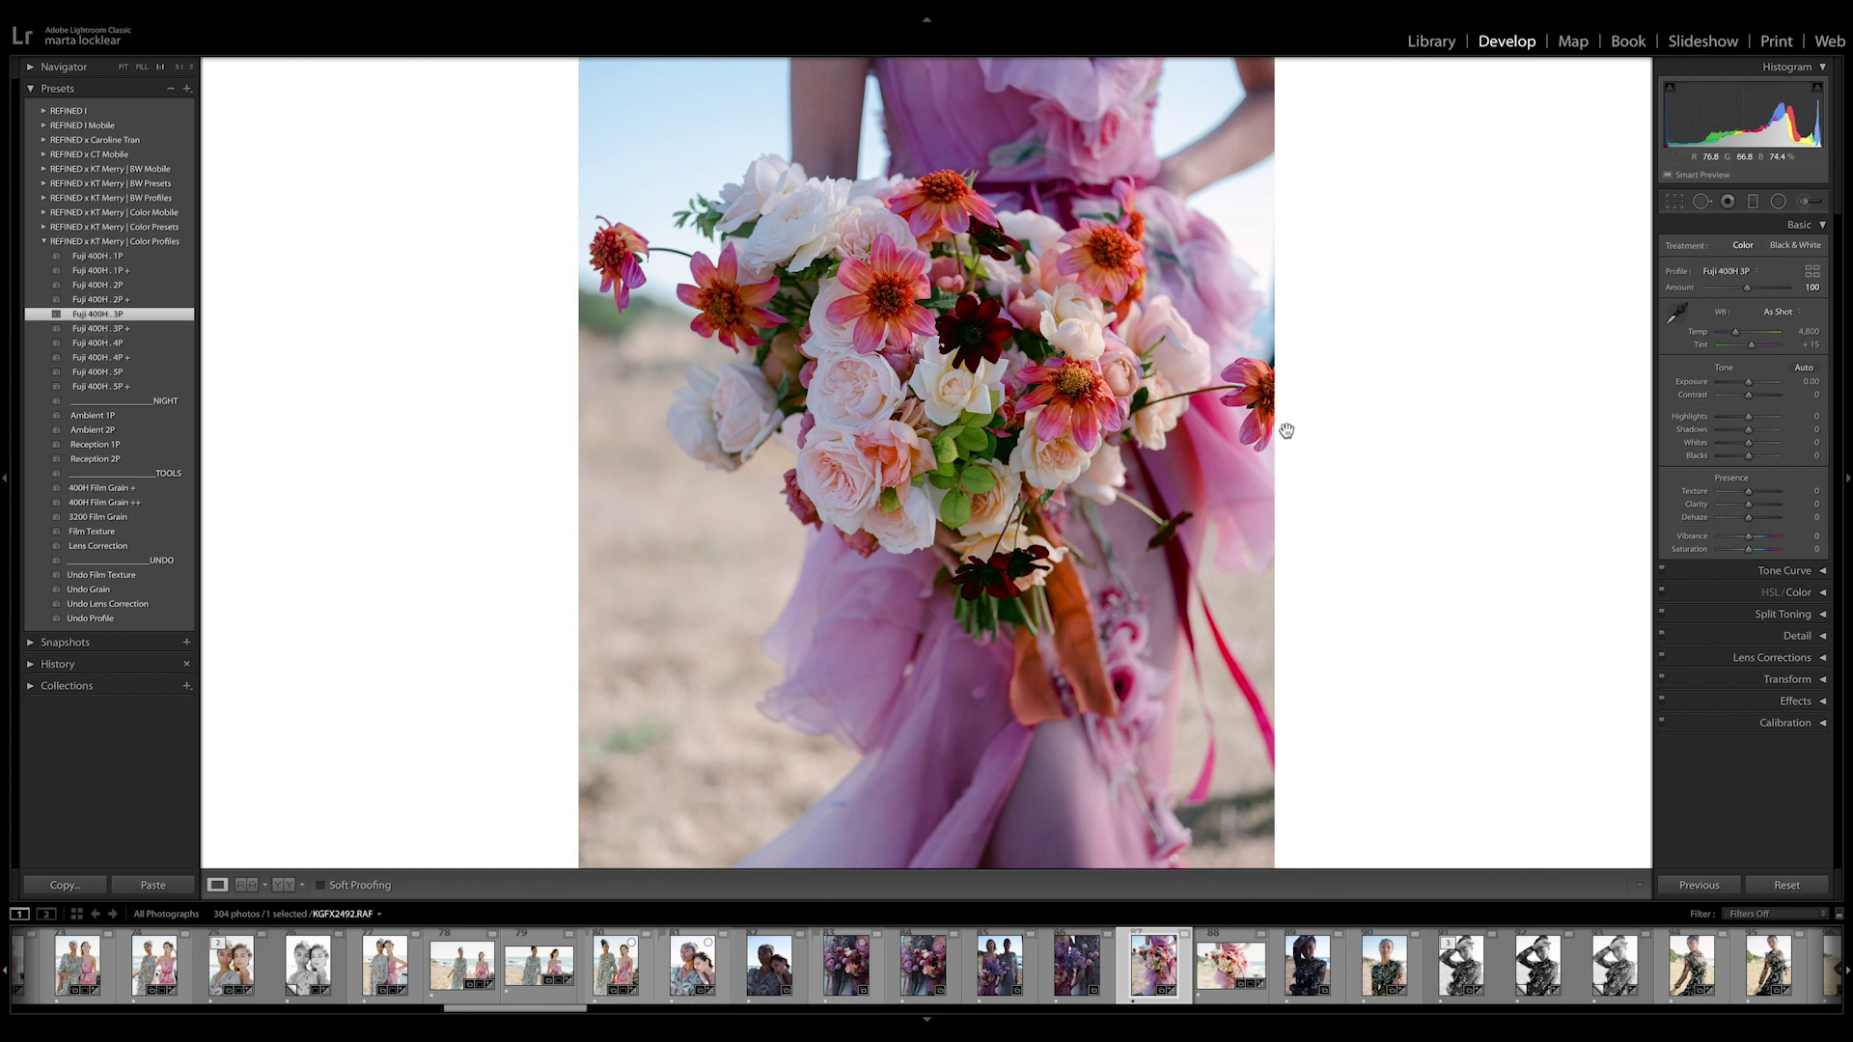
Step: Glance at the Tone Curve and HSL panels, then return to the Basic adjustments
left_click(1824, 571)
left_click(1824, 571)
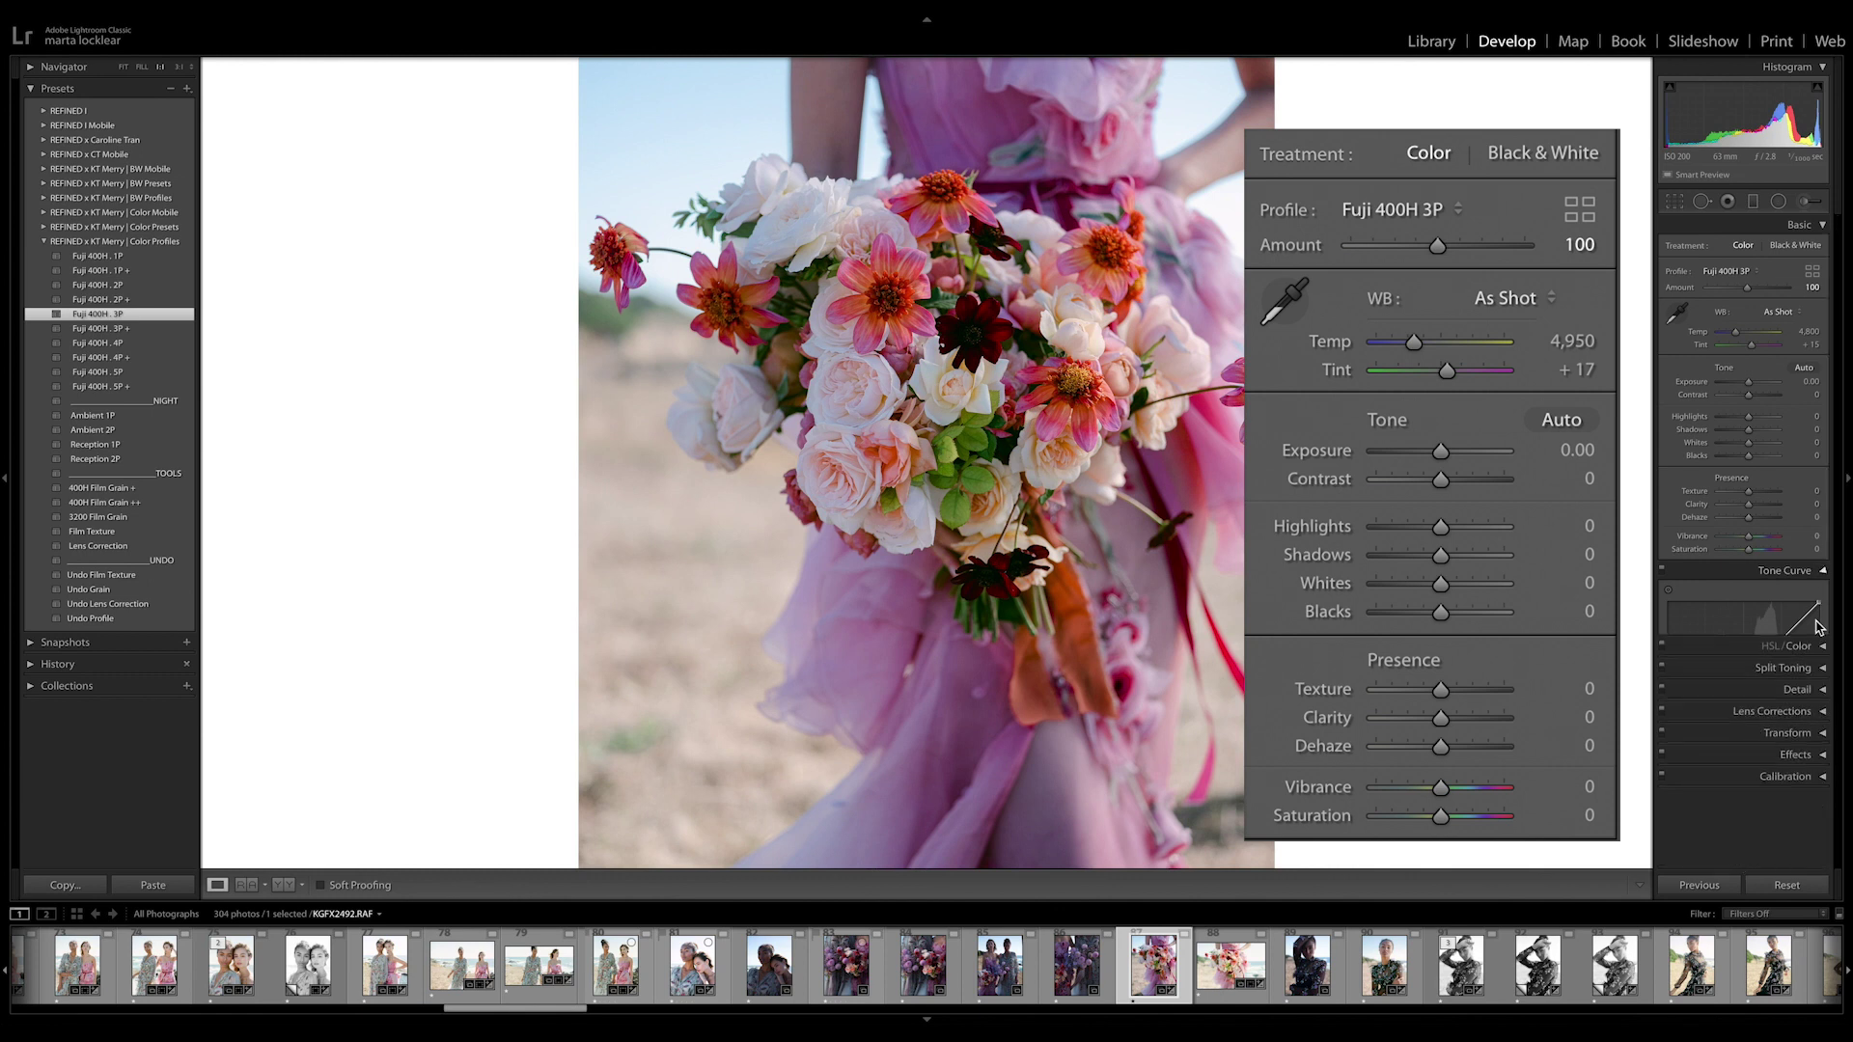
left_click(1819, 593)
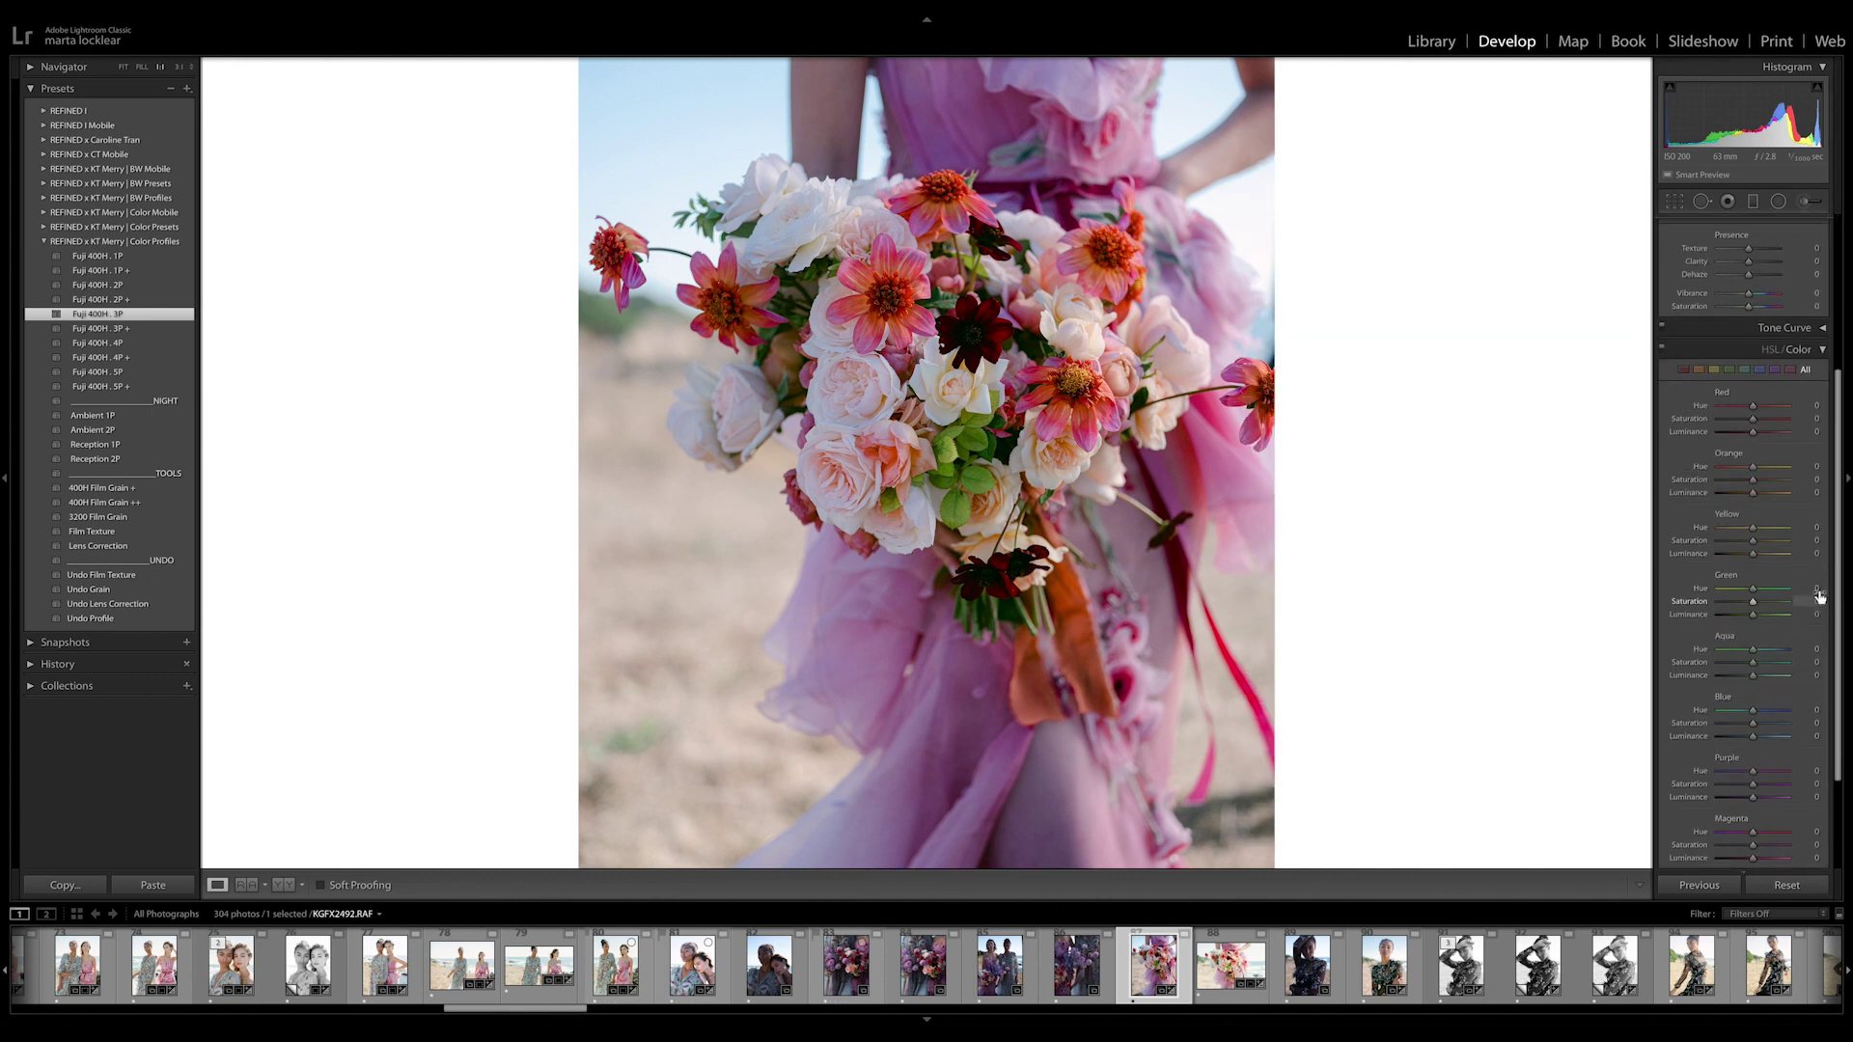
left_click(1823, 350)
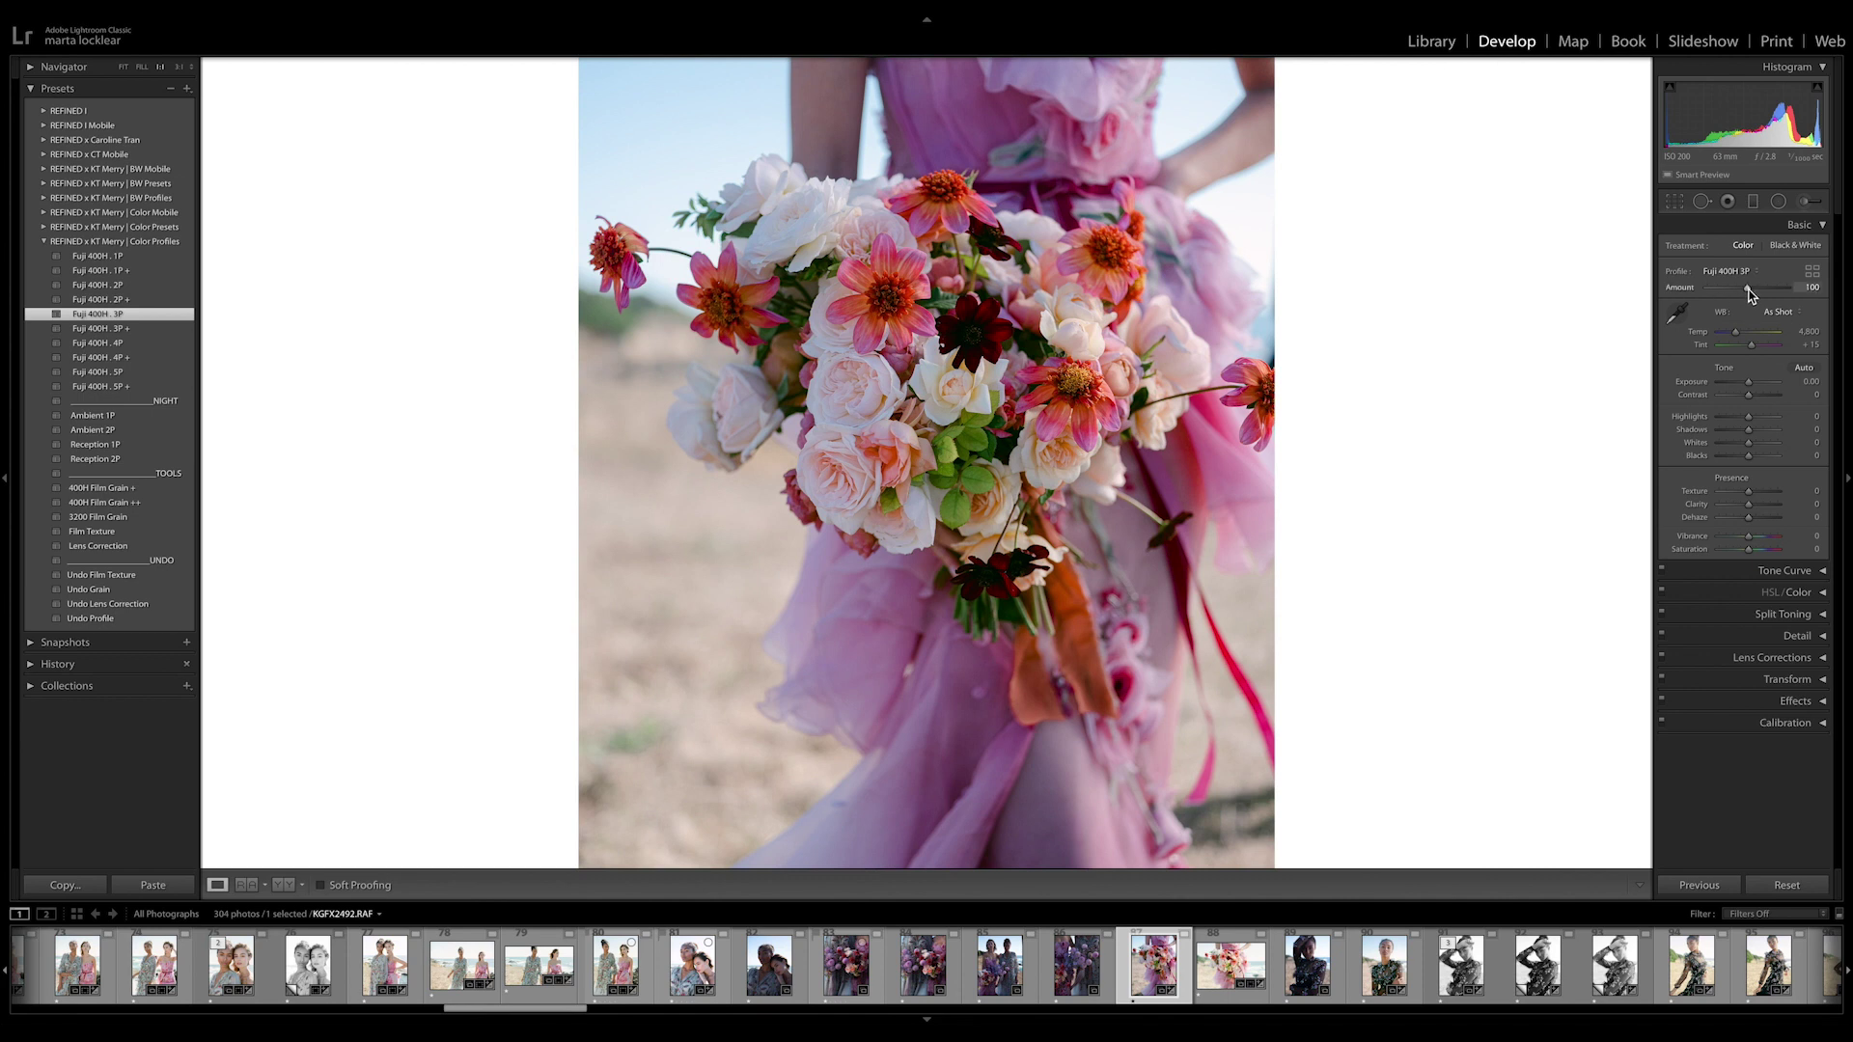
Step: Vary the Fuji 400H 3P profile Amount from zero up to a warmer strength
left_click_drag(1746, 289, 1684, 288)
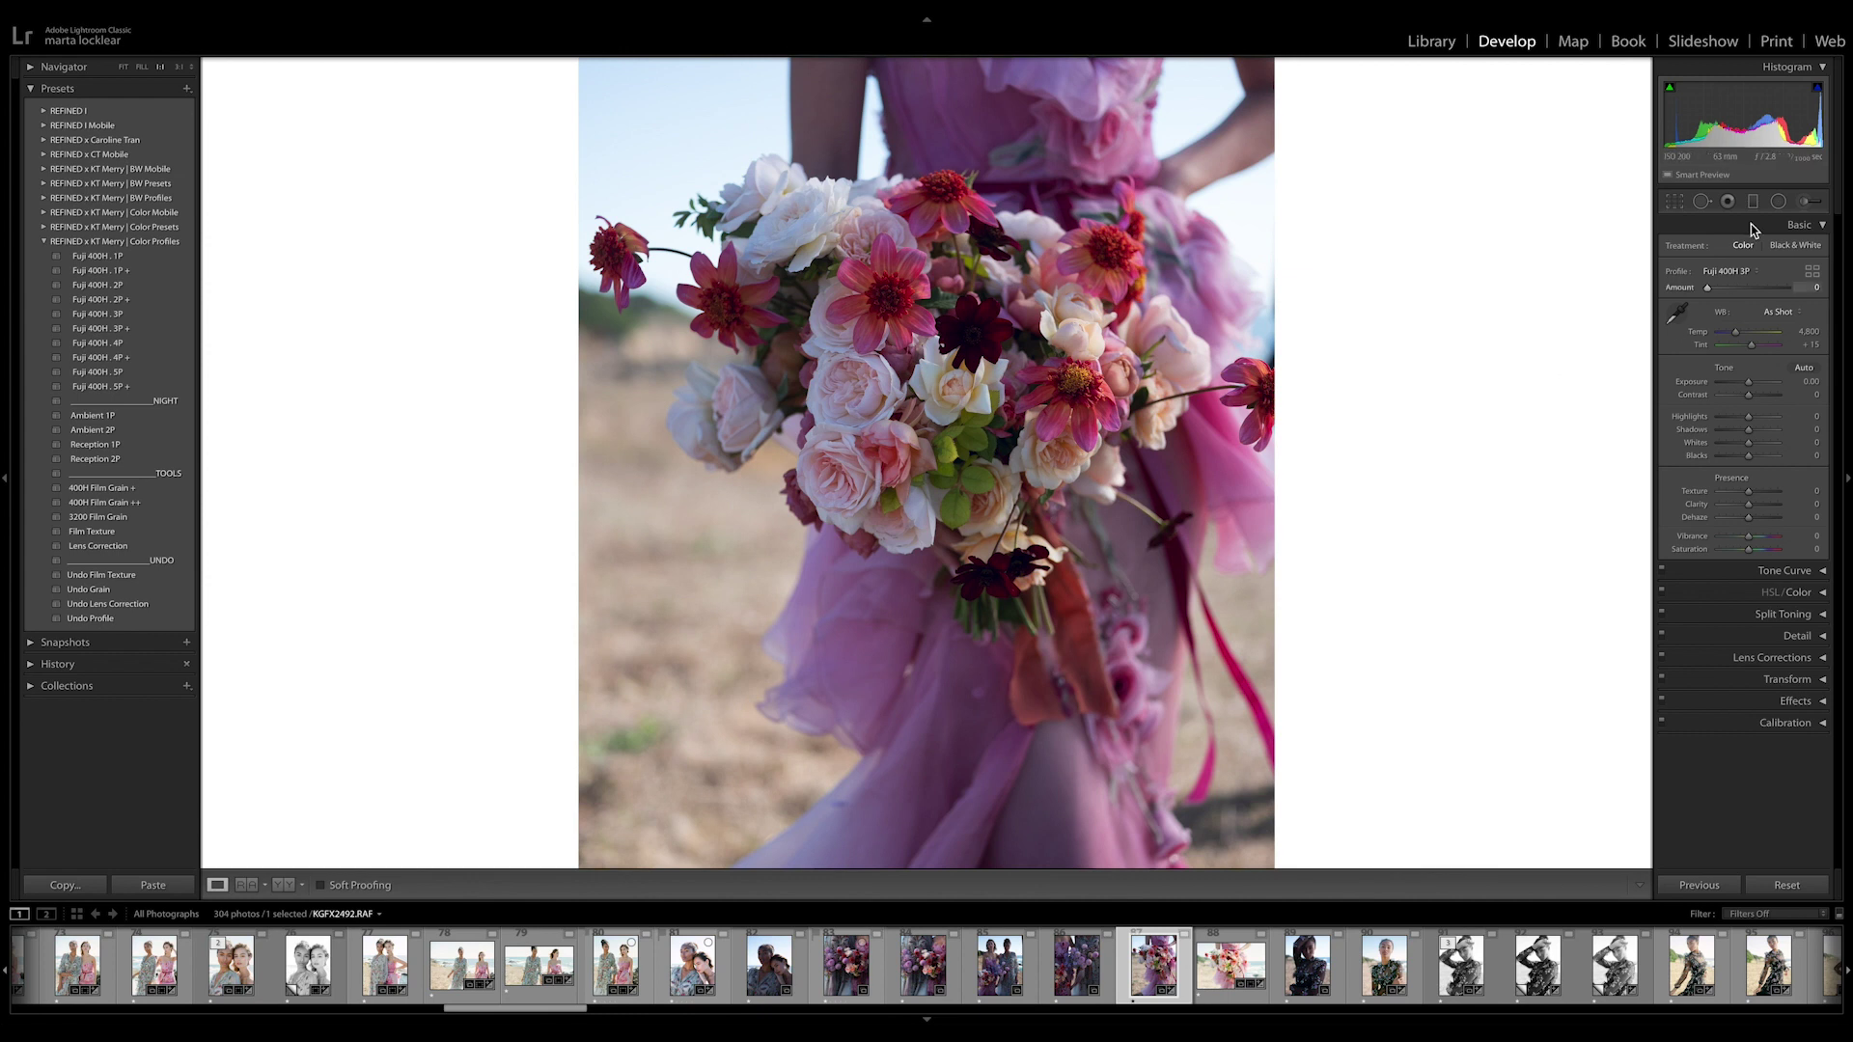
mouse_move(1722, 294)
left_mouse_down()
mouse_move(1815, 289)
mouse_move(1751, 292)
left_mouse_up()
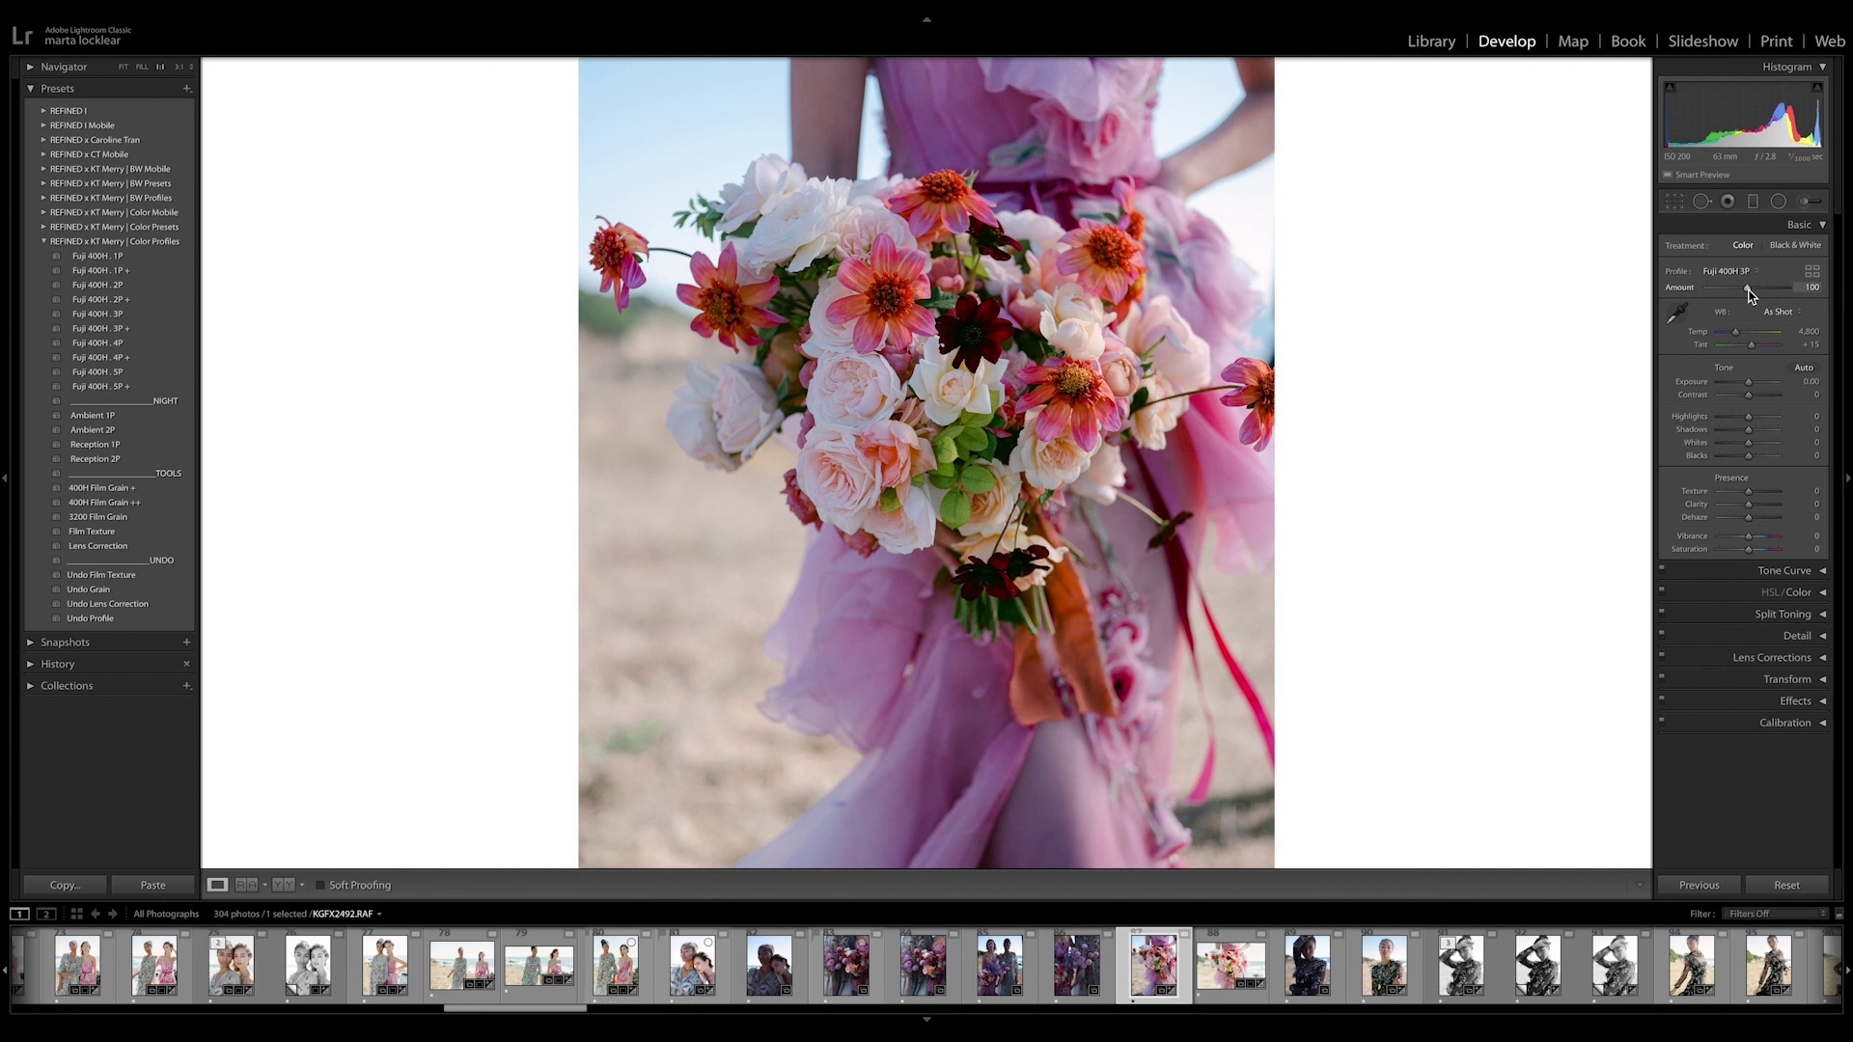
left_click_drag(1756, 290, 1750, 292)
Step: Set Exposure to +0.30, raise the profile Amount to 106 and pull Whites to -41
left_click_drag(1747, 382, 1742, 421)
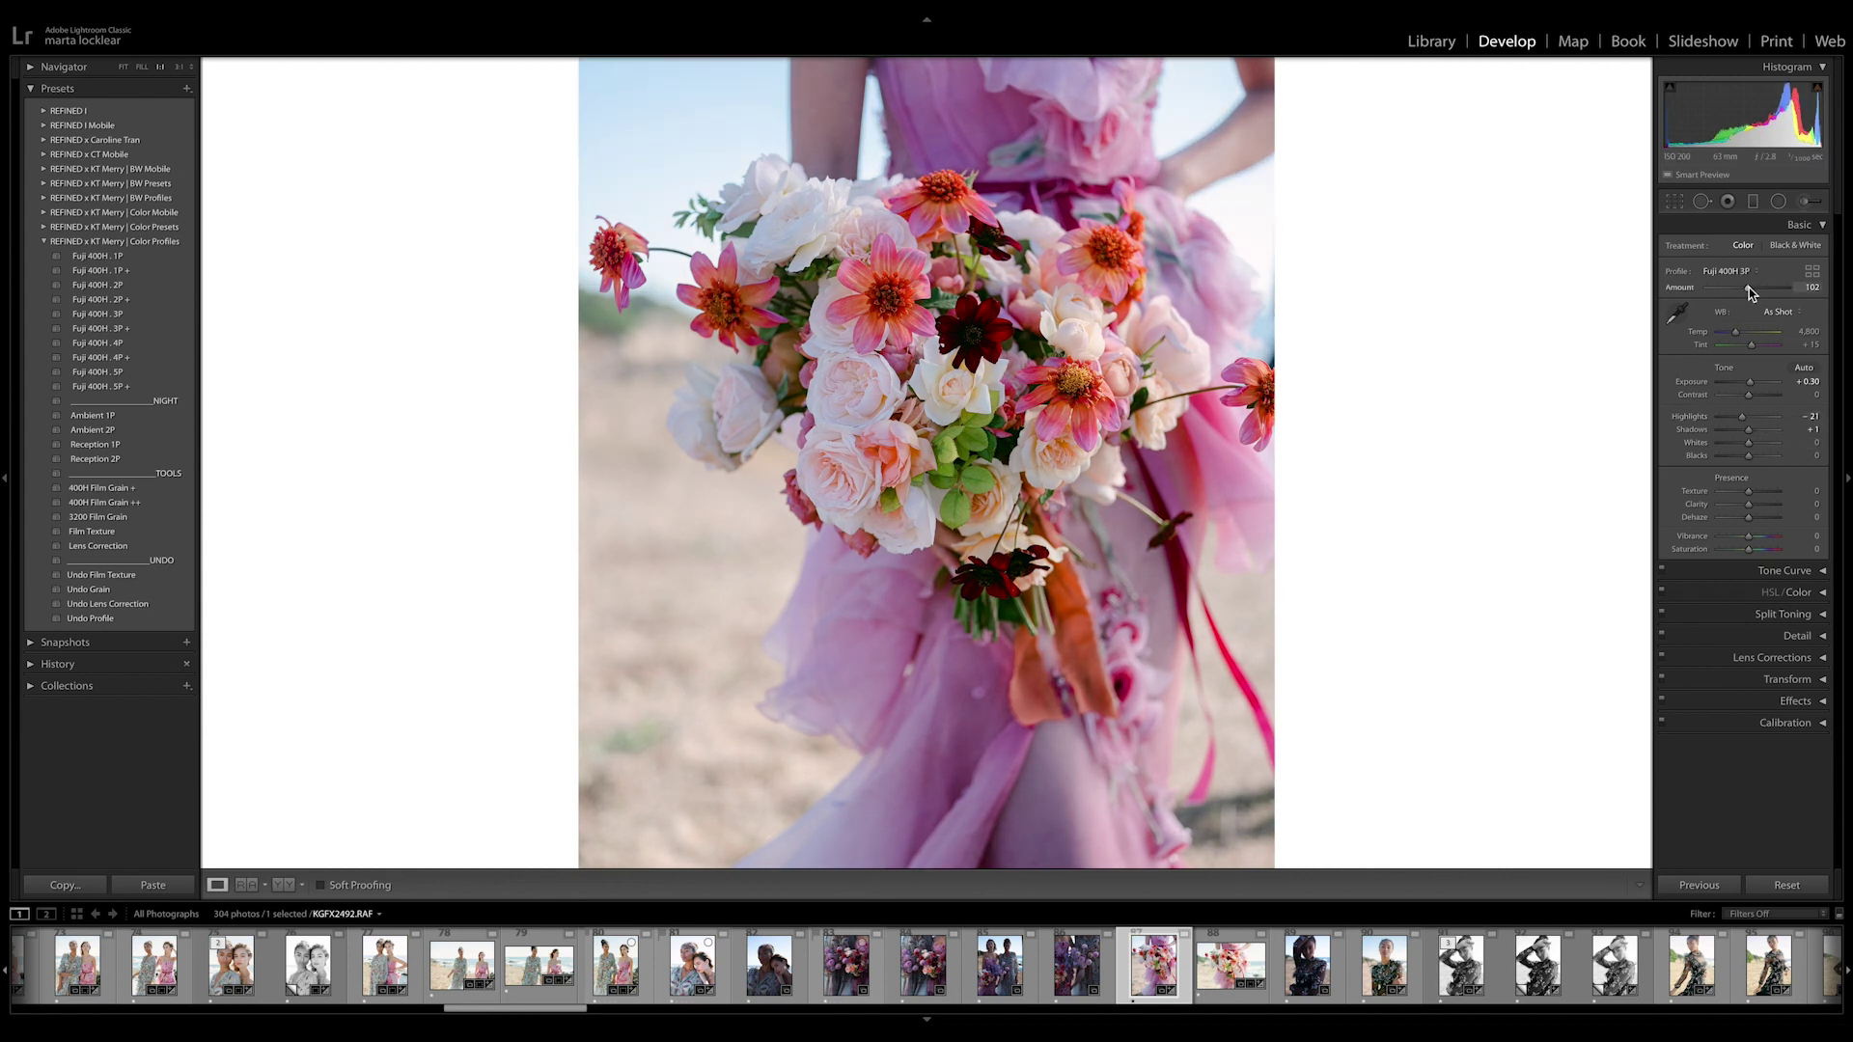
mouse_move(1748, 288)
left_mouse_down()
mouse_move(1722, 287)
mouse_move(1768, 293)
mouse_move(1752, 297)
left_mouse_up()
mouse_move(1743, 452)
left_mouse_down()
mouse_move(1765, 448)
mouse_move(1734, 457)
mouse_move(1748, 460)
left_mouse_up()
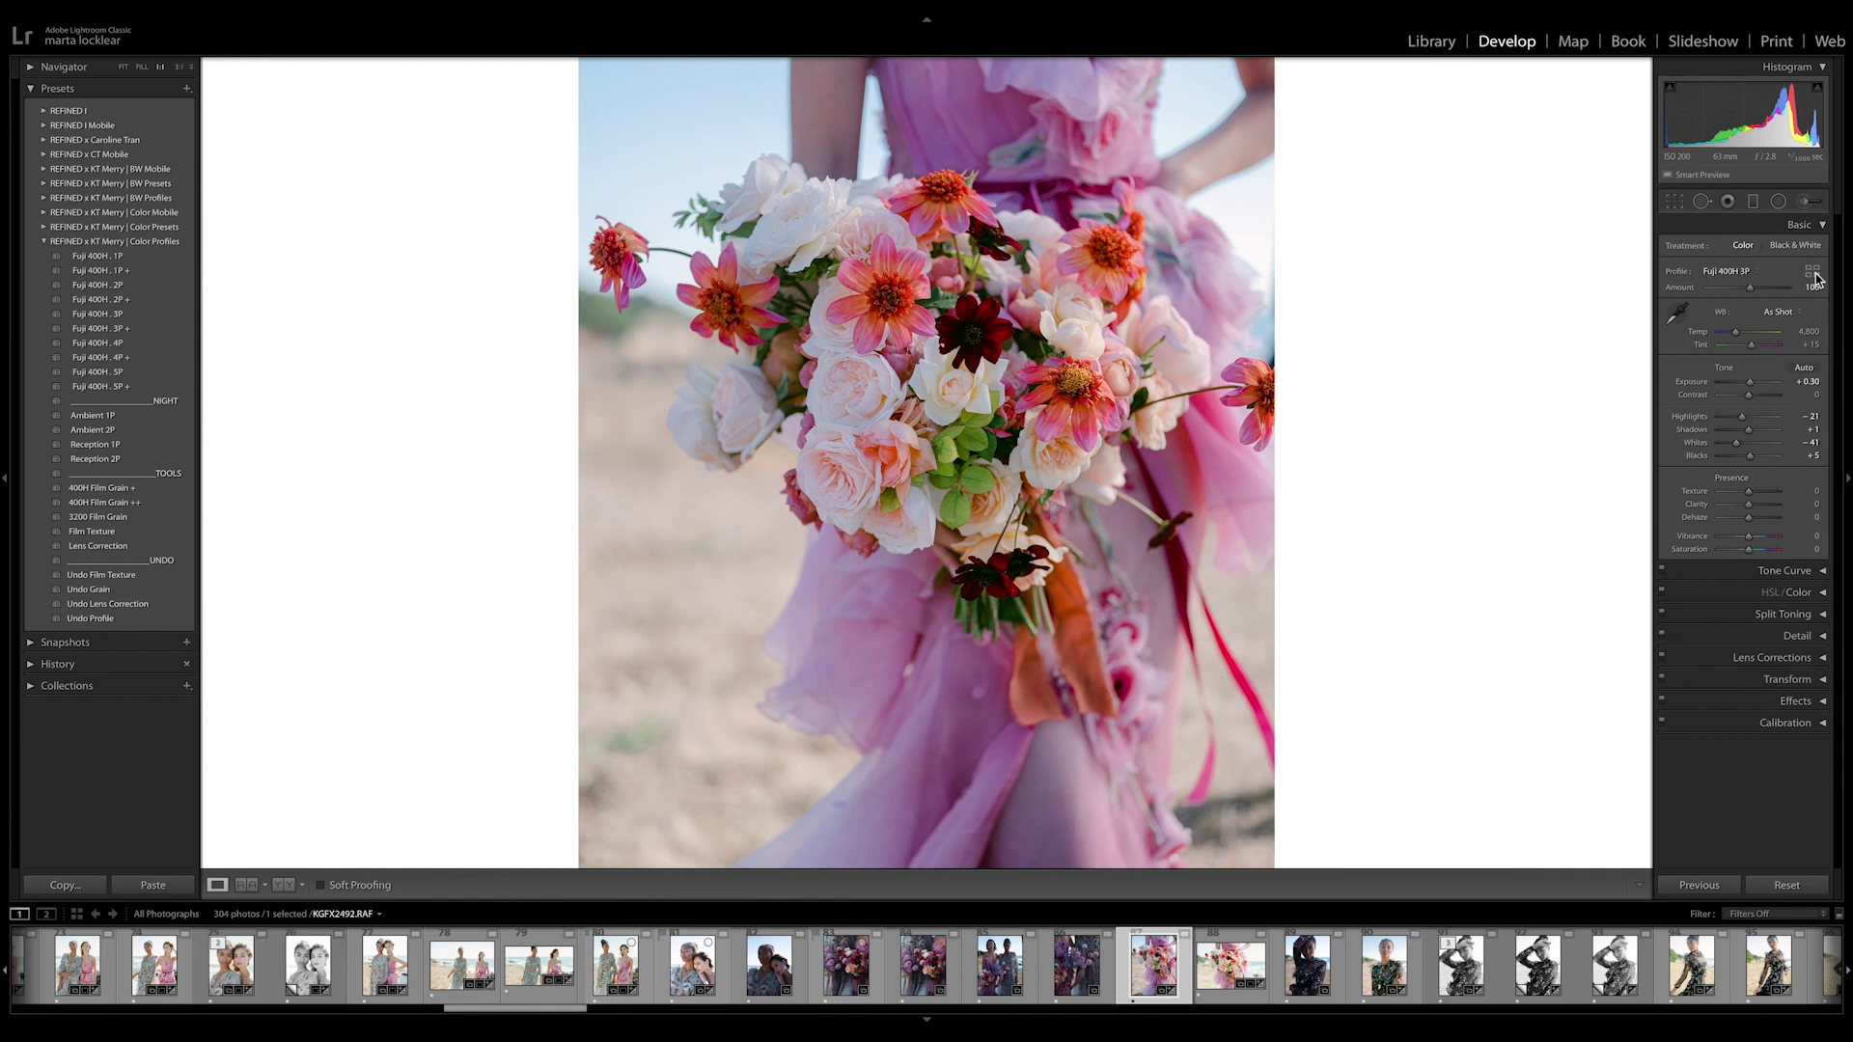
left_click(1813, 274)
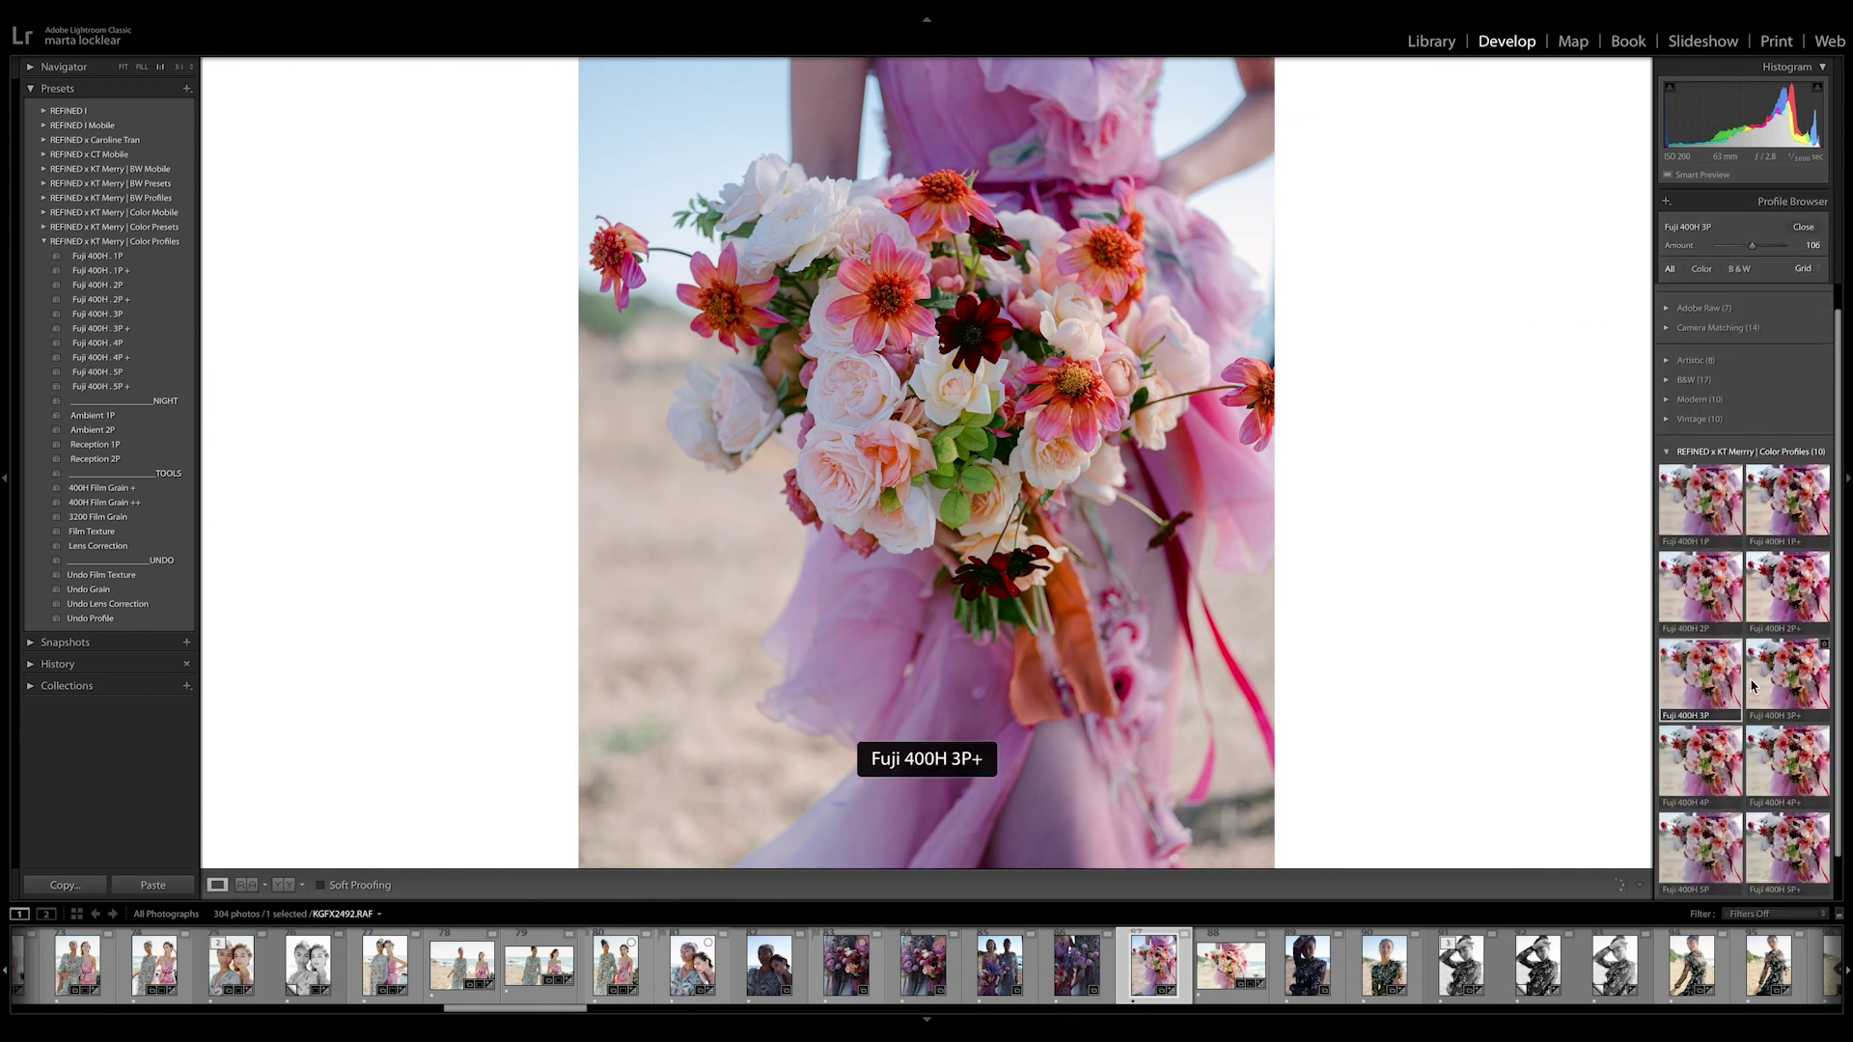
Step: Compare the Fuji 400H 1P, 2P and 3P profiles, keeping 3P, and close the profile browser
scroll(1751, 666, "down", 2)
scroll(1753, 685, "up", 1)
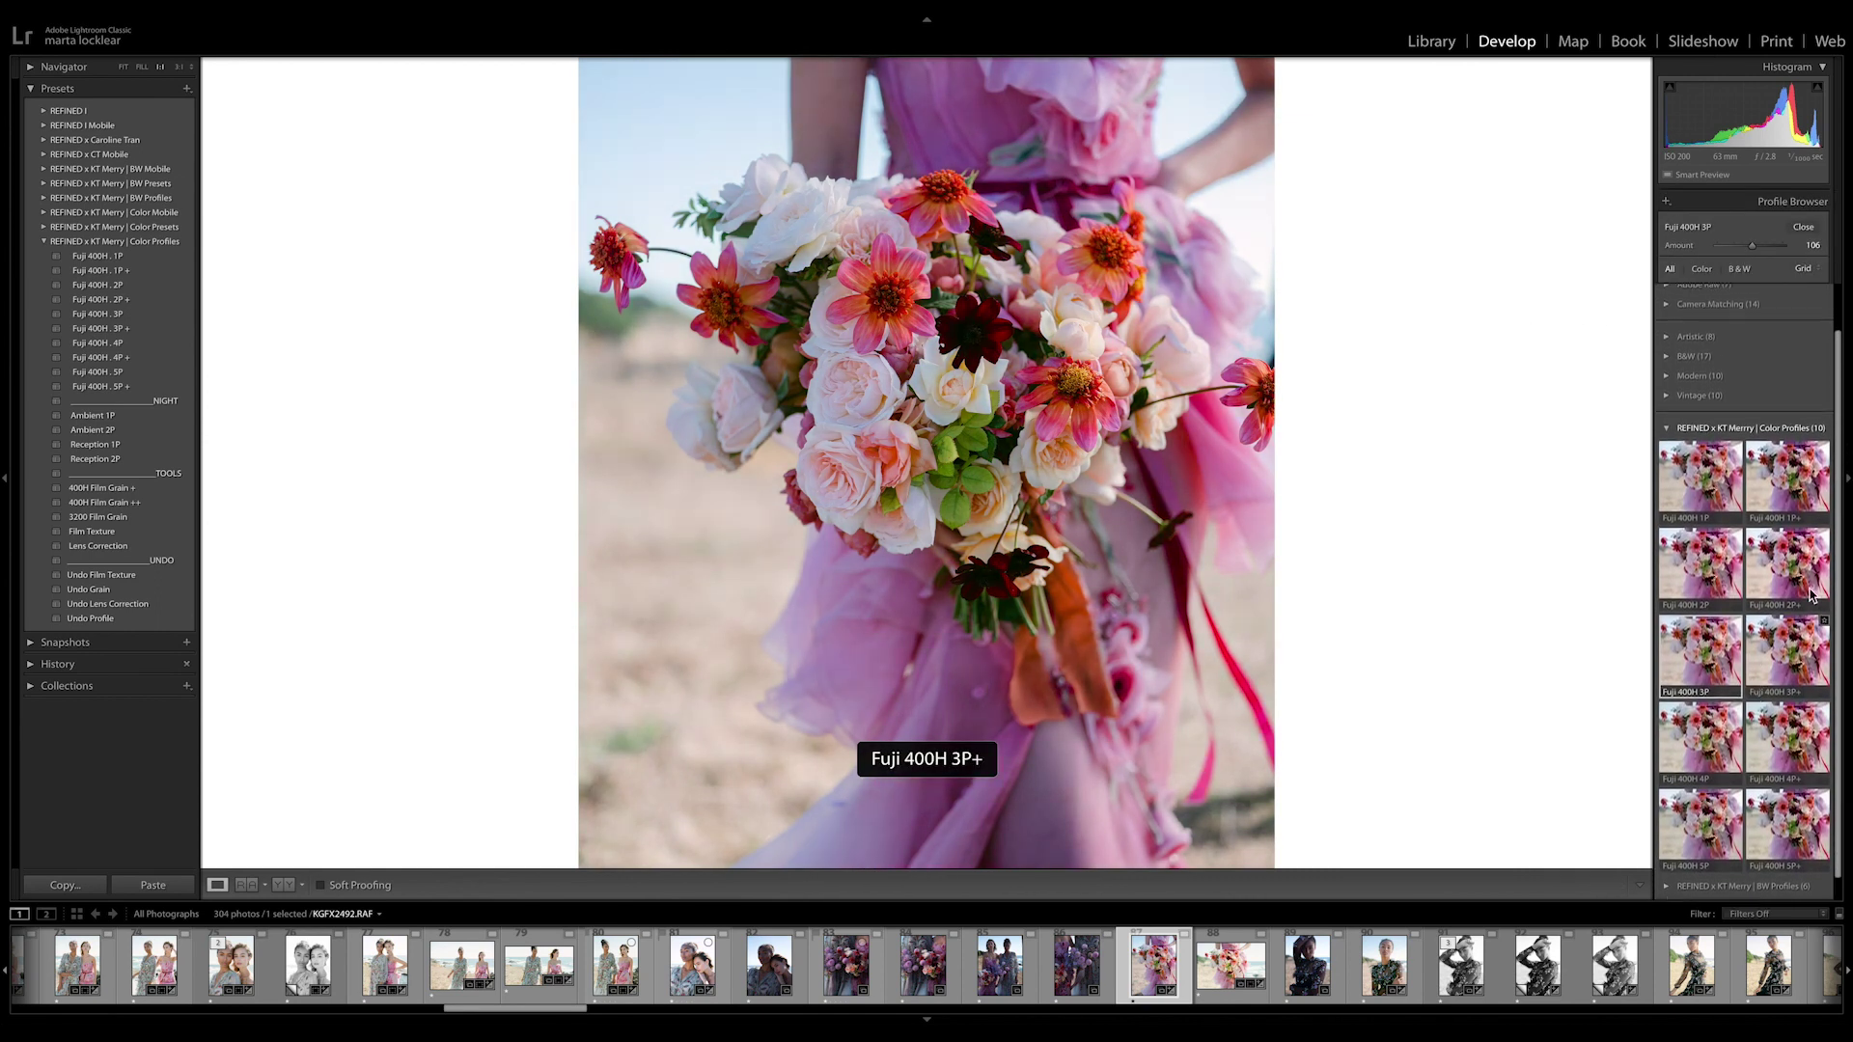
left_click(1688, 496)
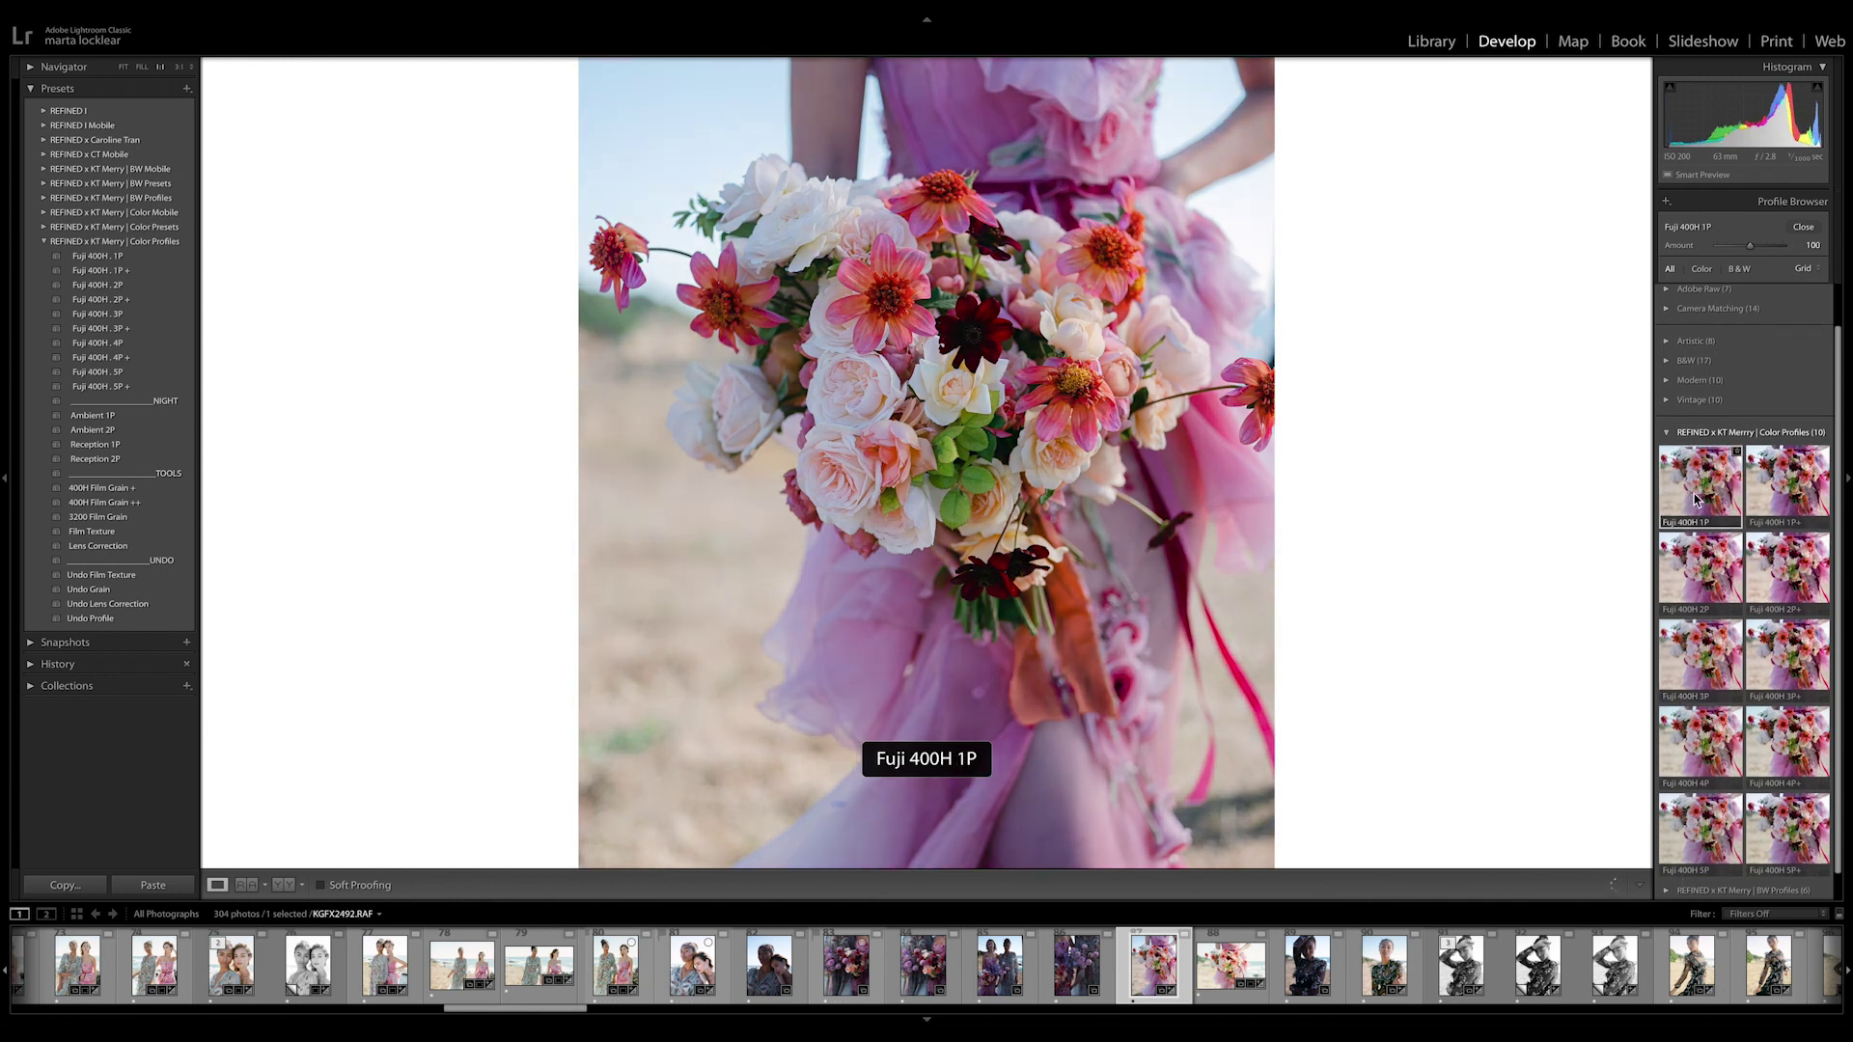
left_click(1723, 577)
left_click(1701, 661)
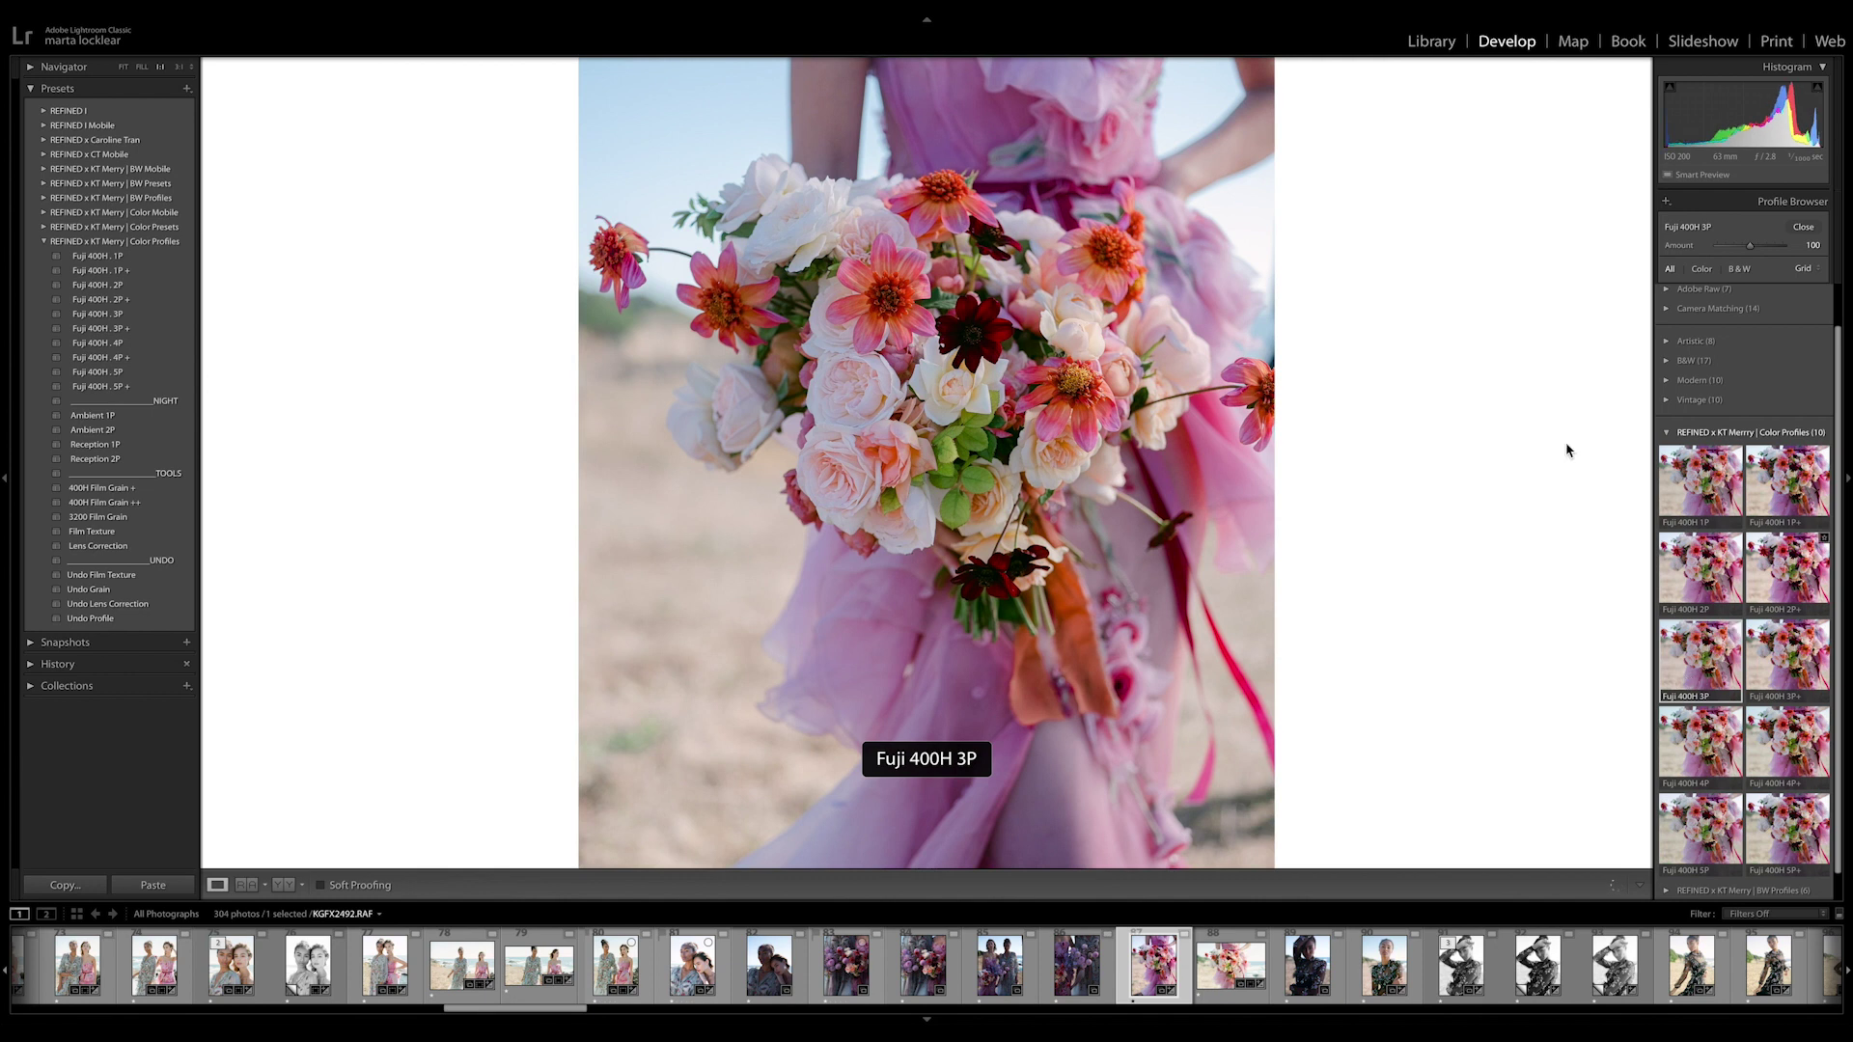
left_click(1735, 656)
left_click(1666, 434)
left_click(1803, 227)
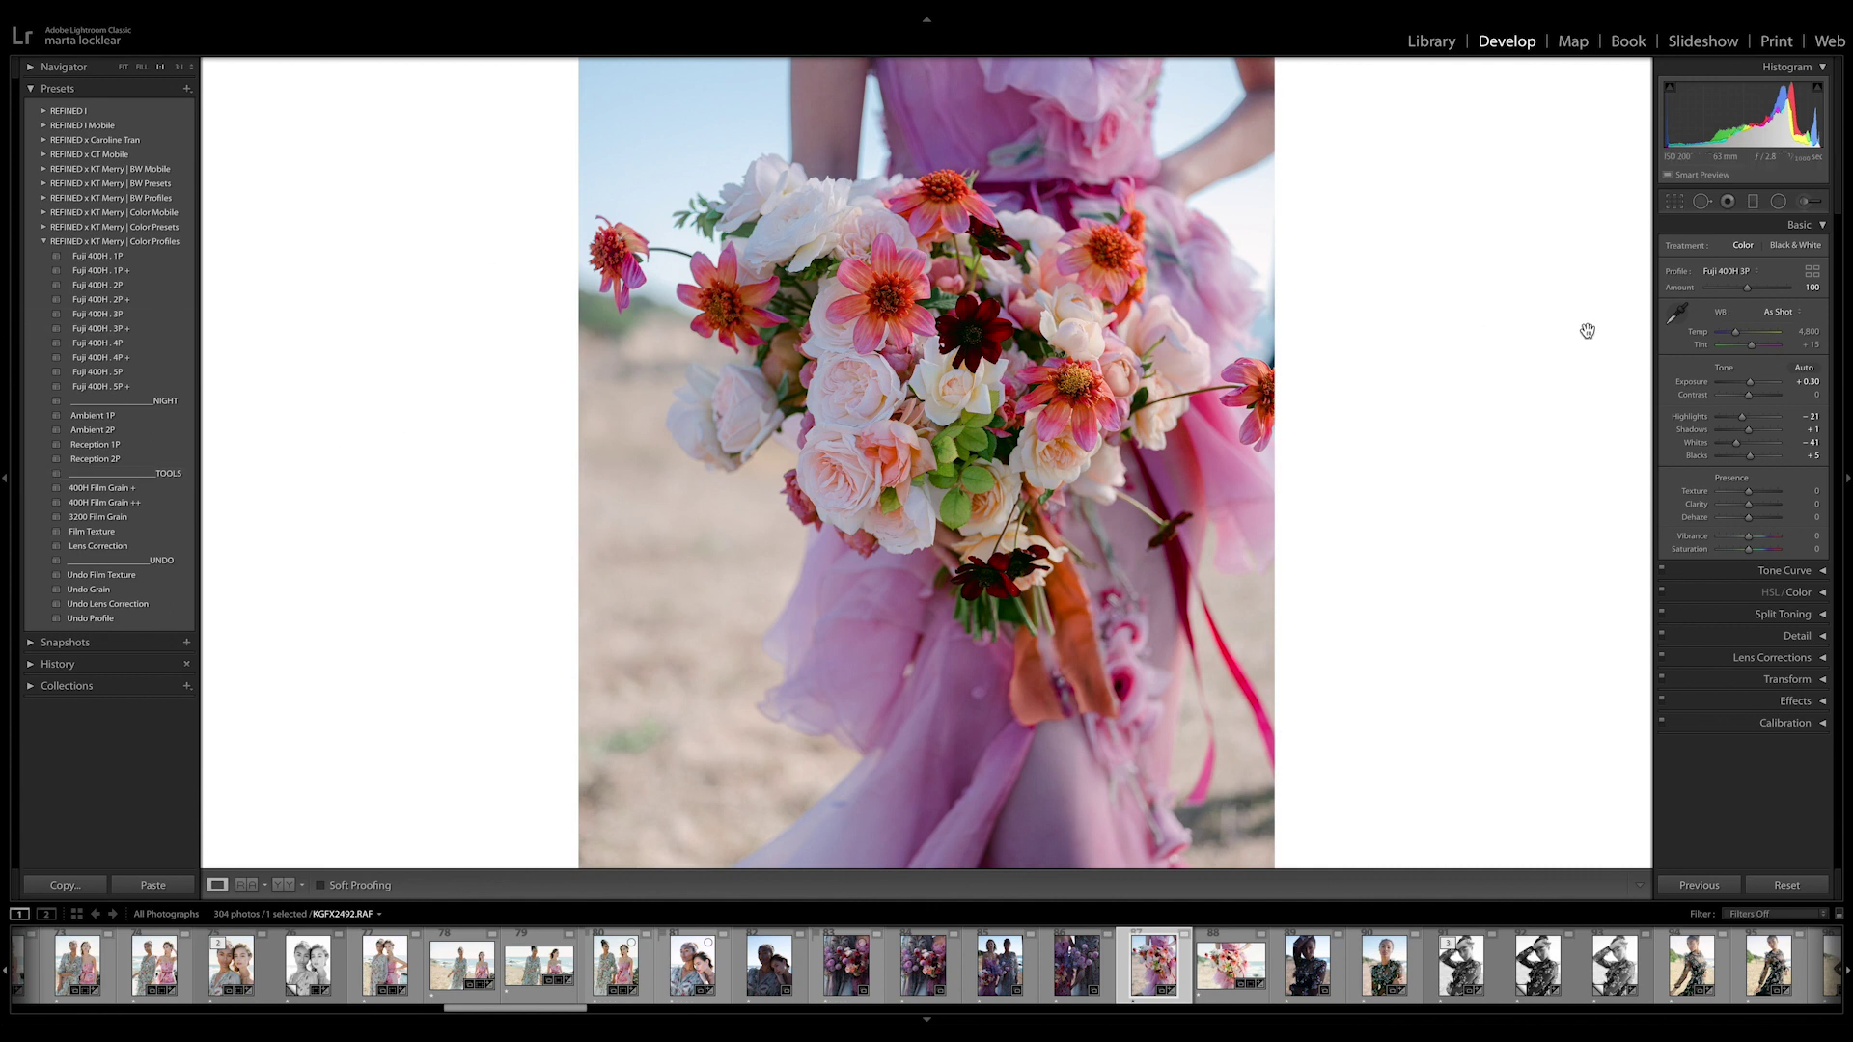
Step: Reopen the profile browser to view the Color Profiles thumbnails, then close it again
left_click(1813, 274)
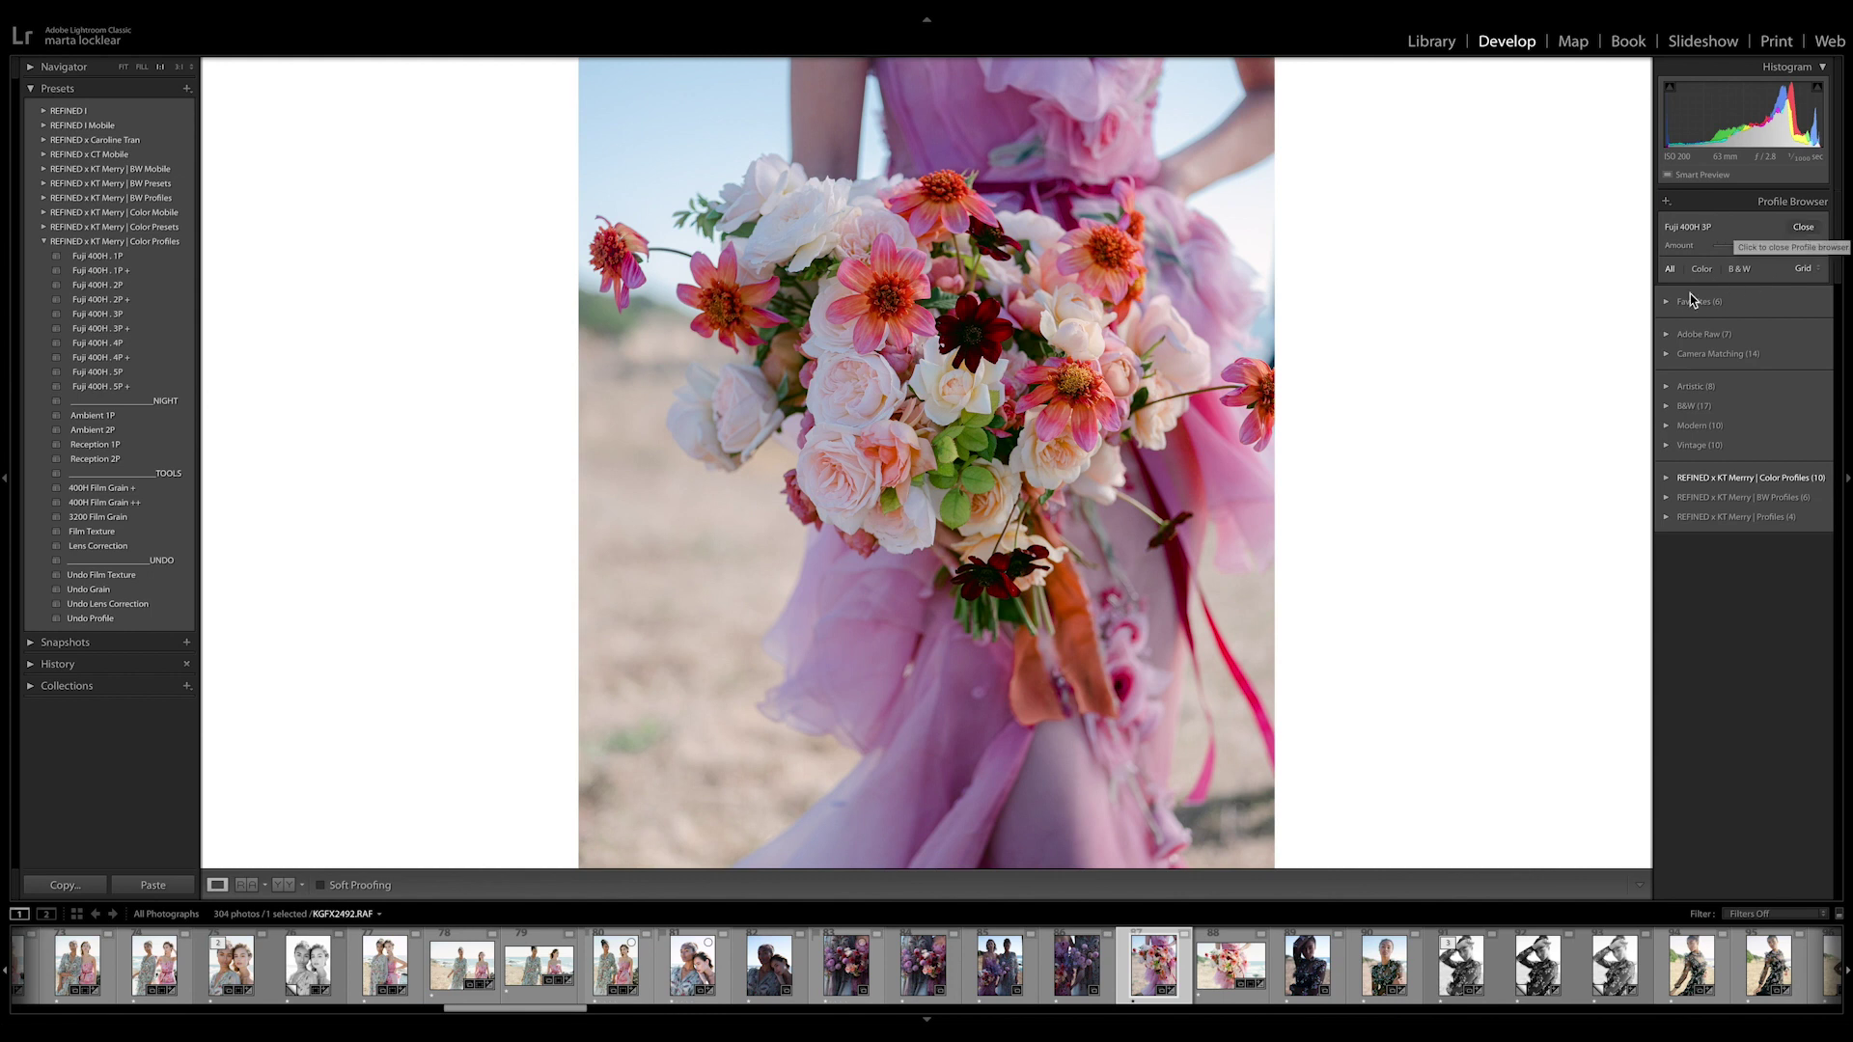
left_click(1666, 480)
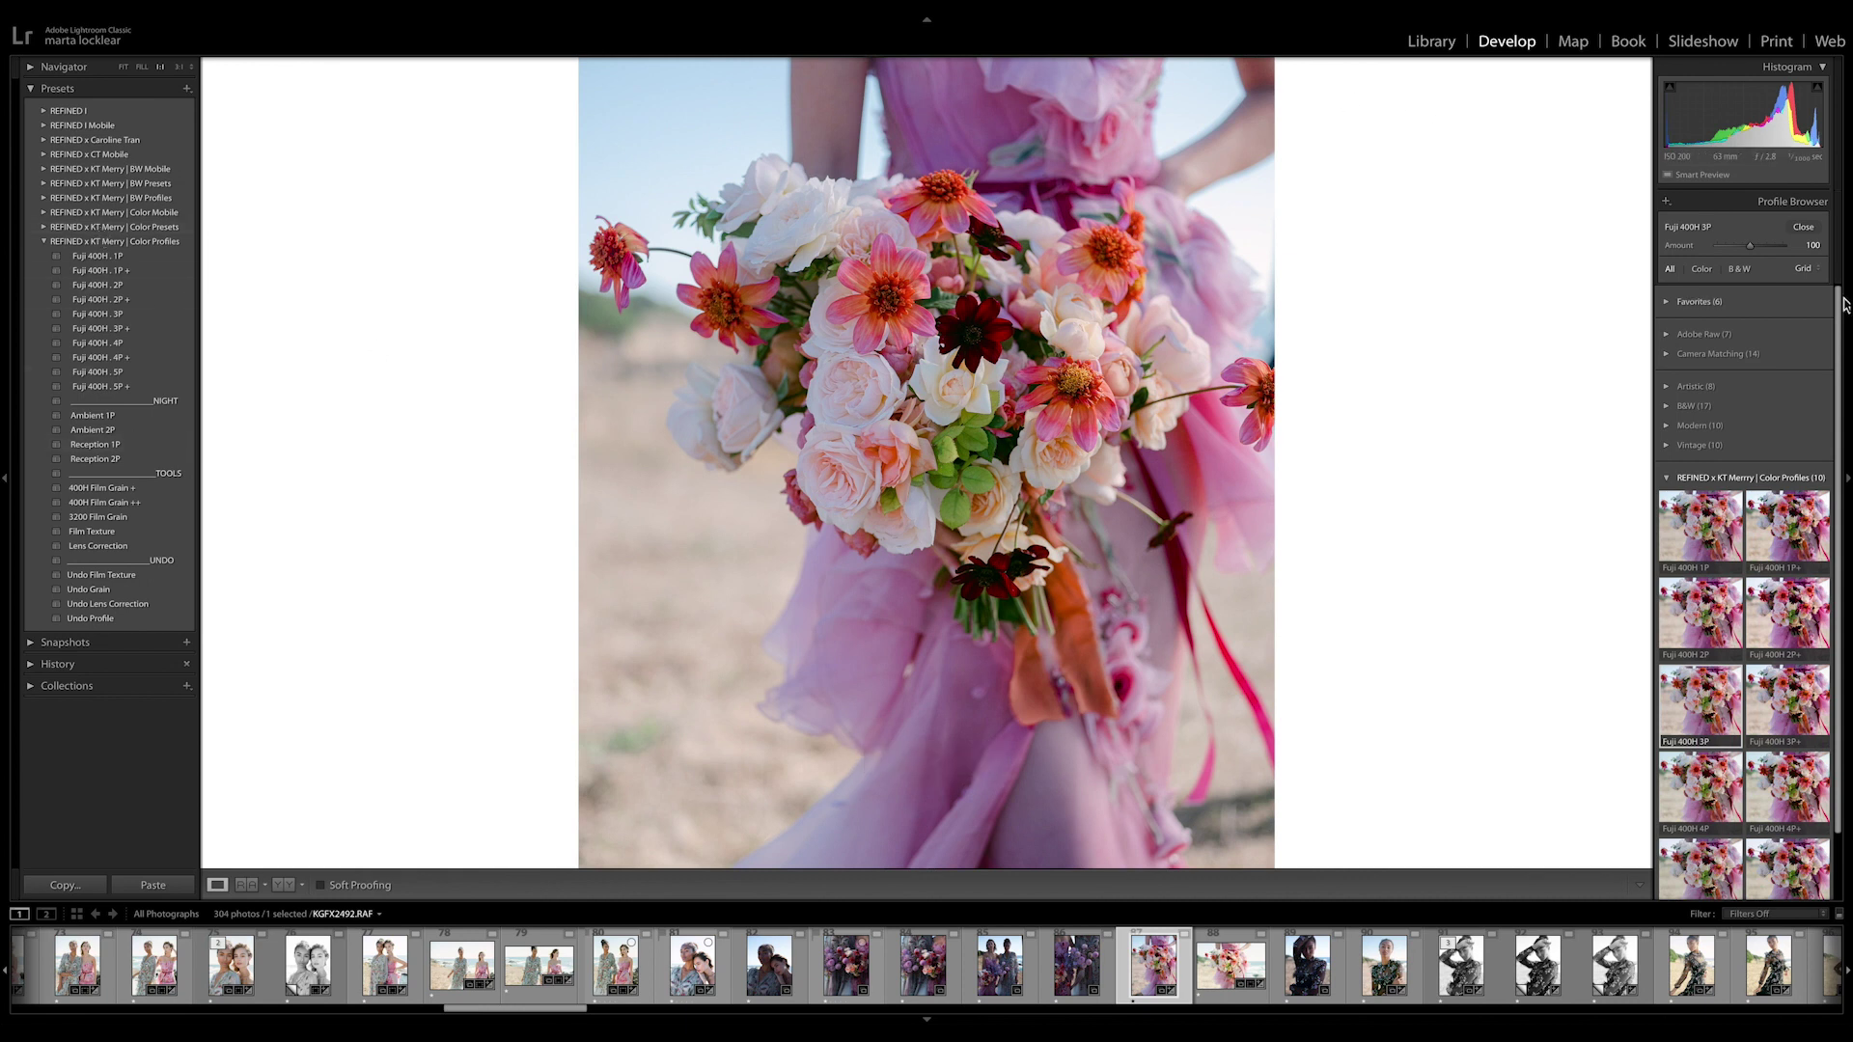
left_click(1800, 228)
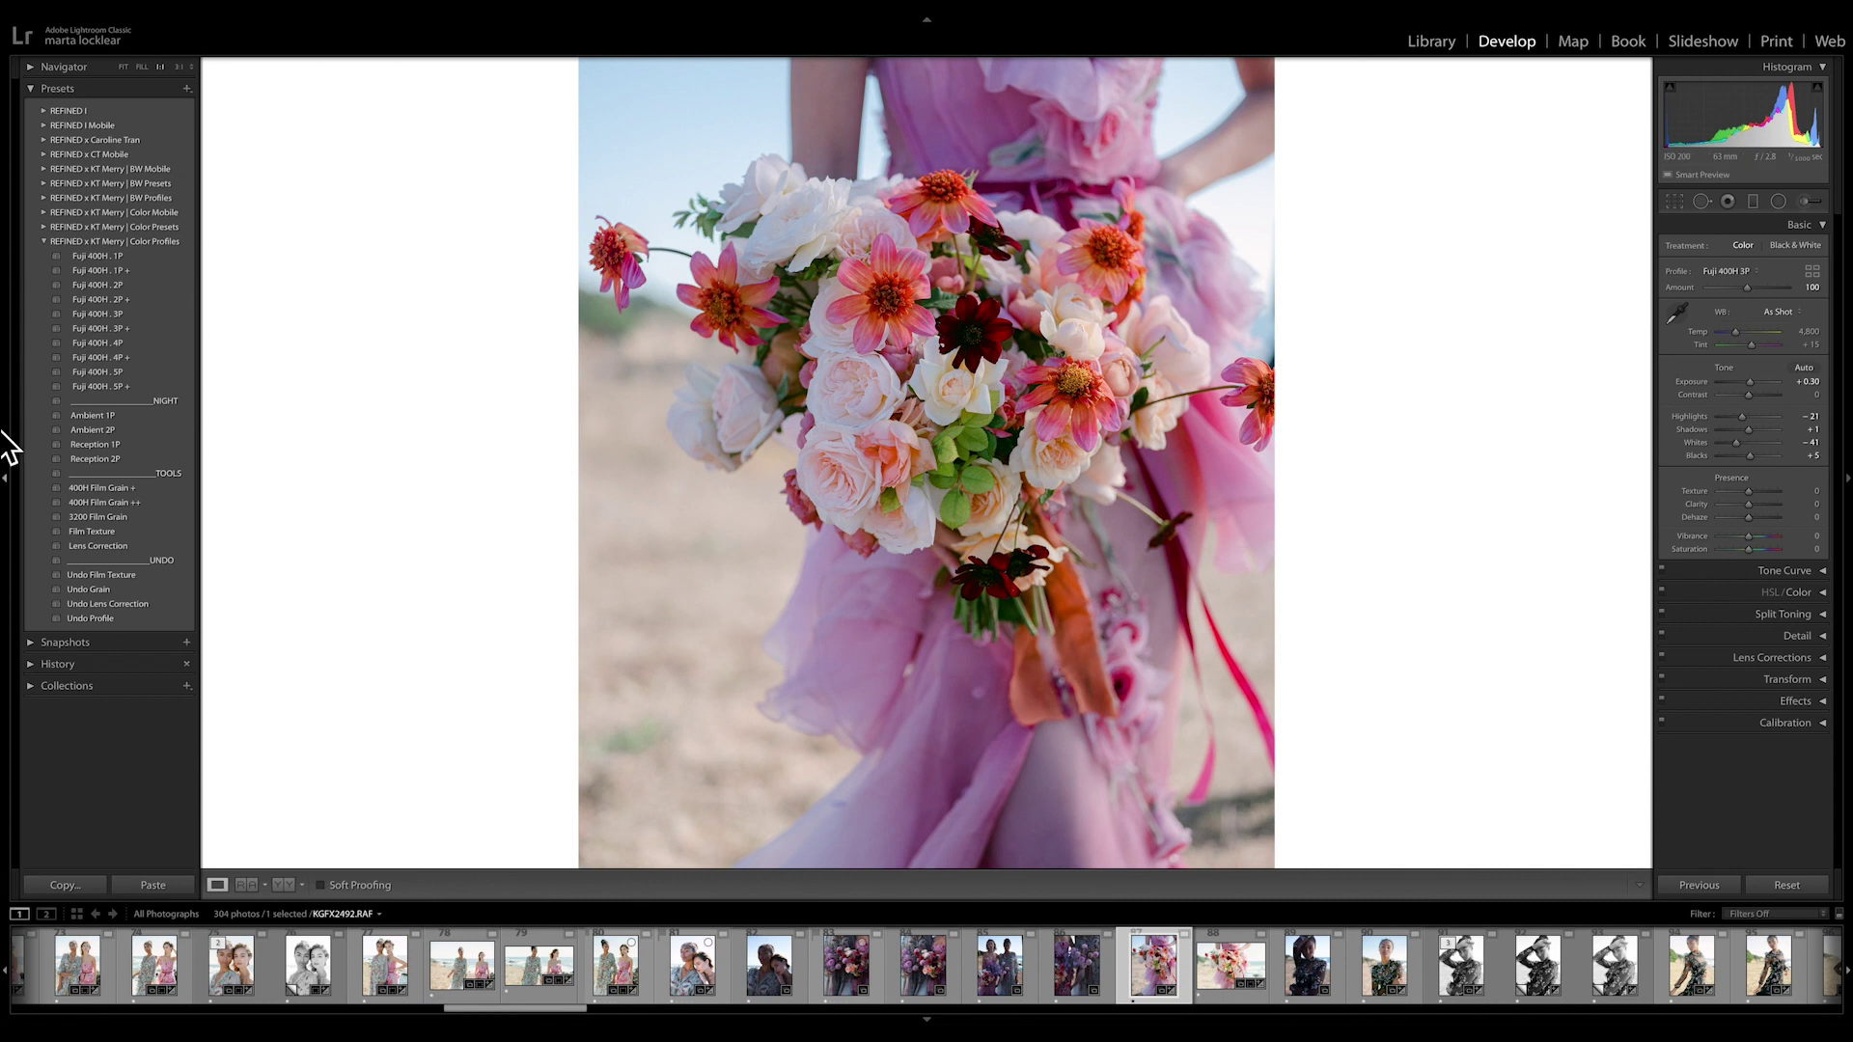
Step: Try and undo Ambient 1P, then cycle 400H Film Grain + and ++, settling on 3200 Film Grain
left_click(81, 415)
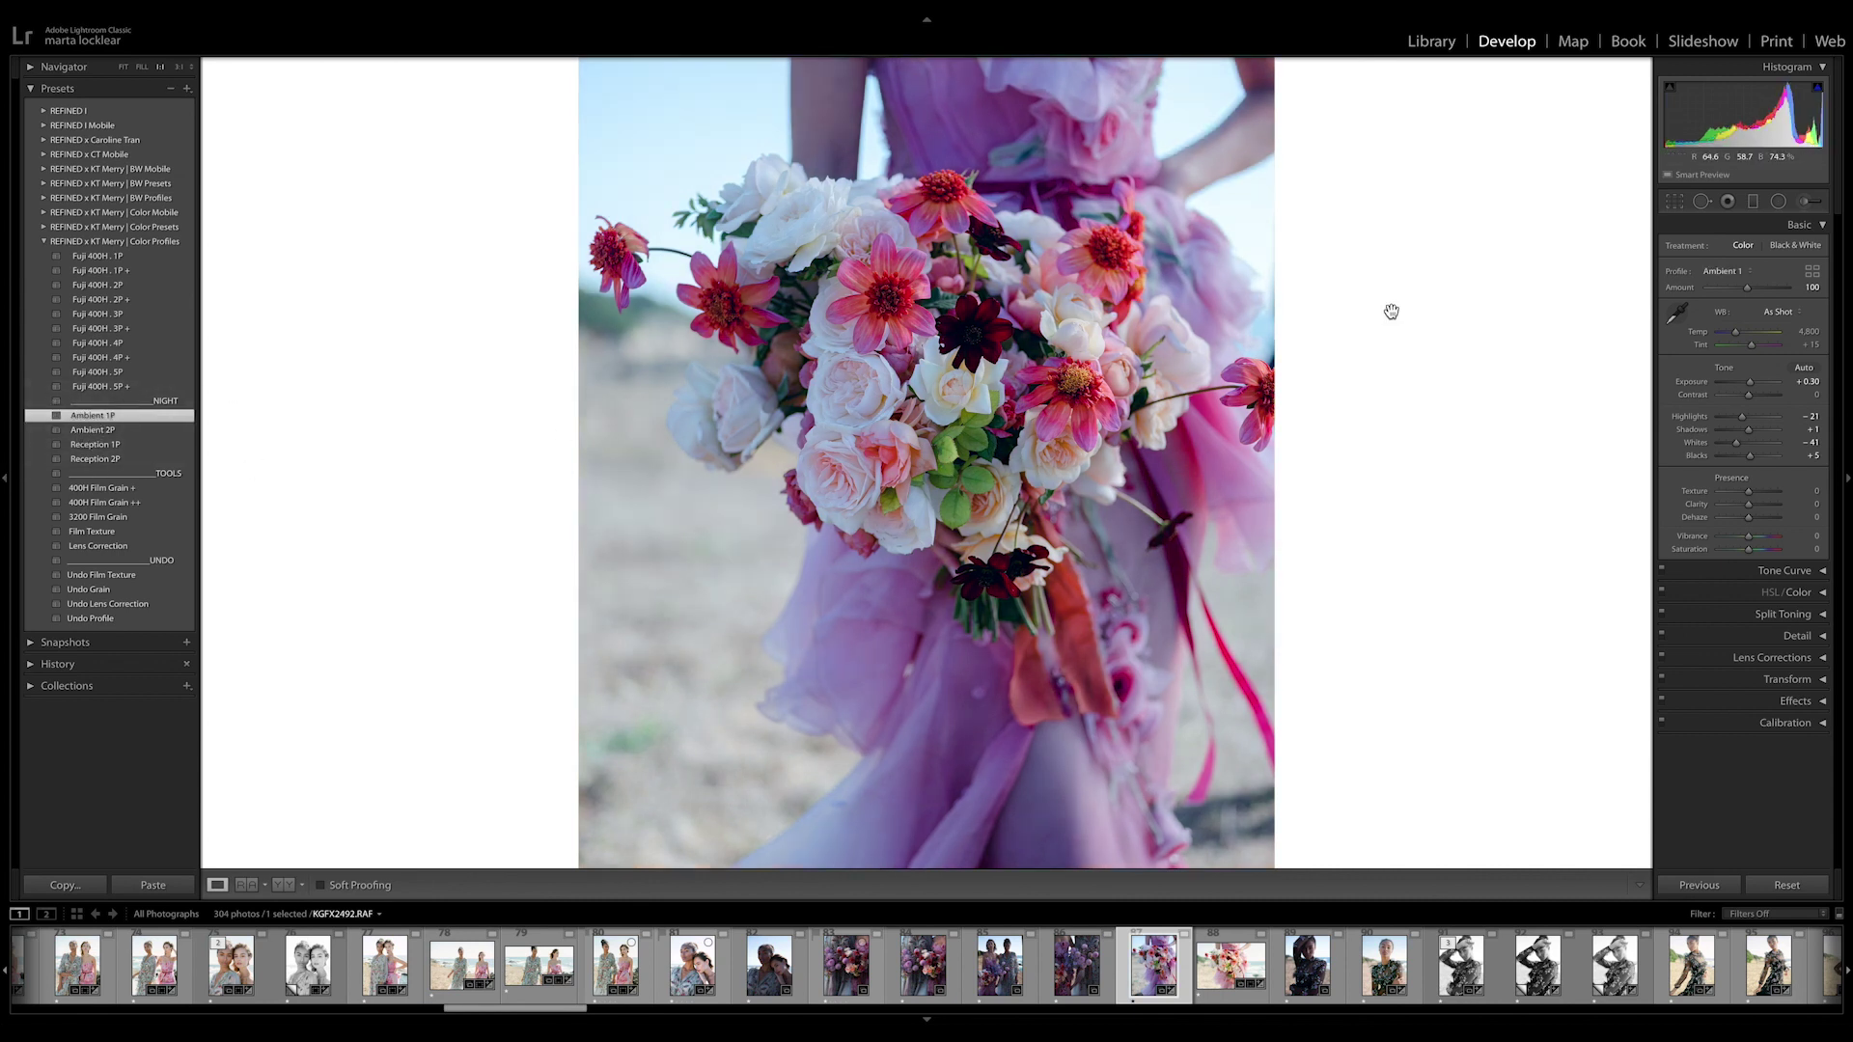
key("ctrl+z")
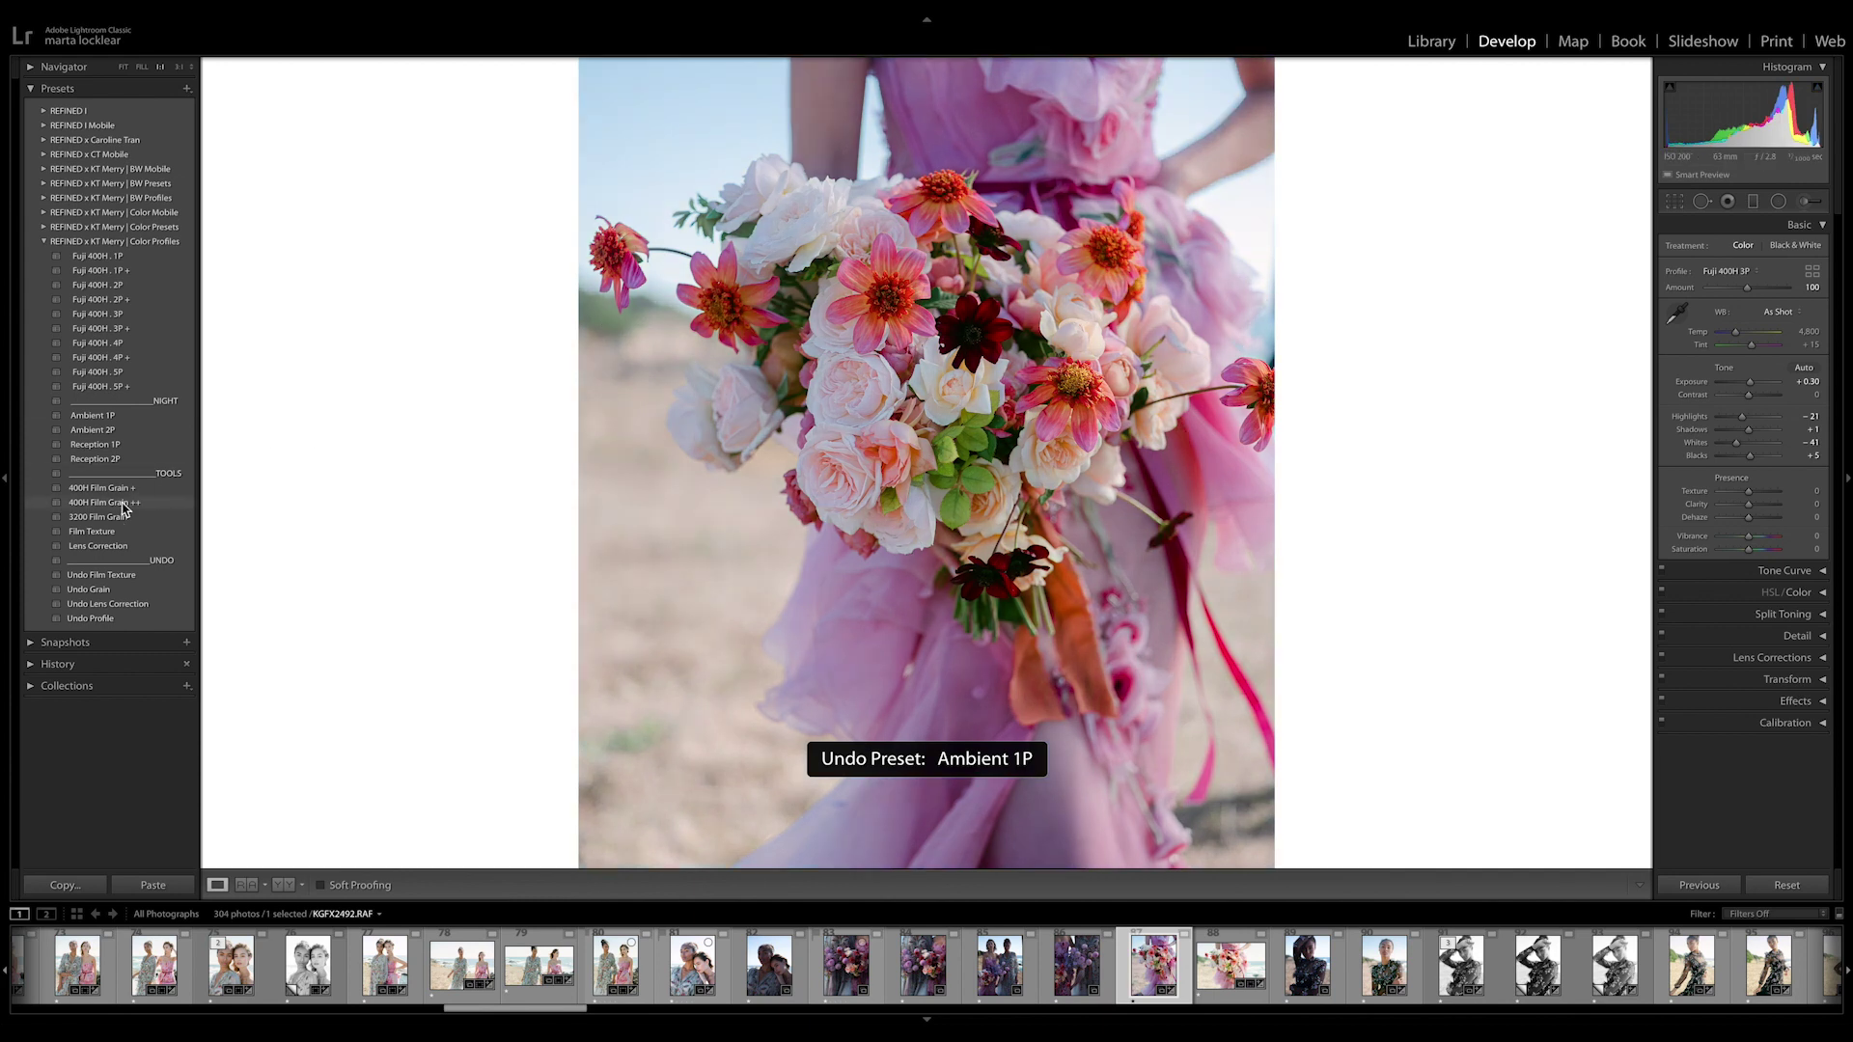
left_click(107, 488)
left_click(103, 503)
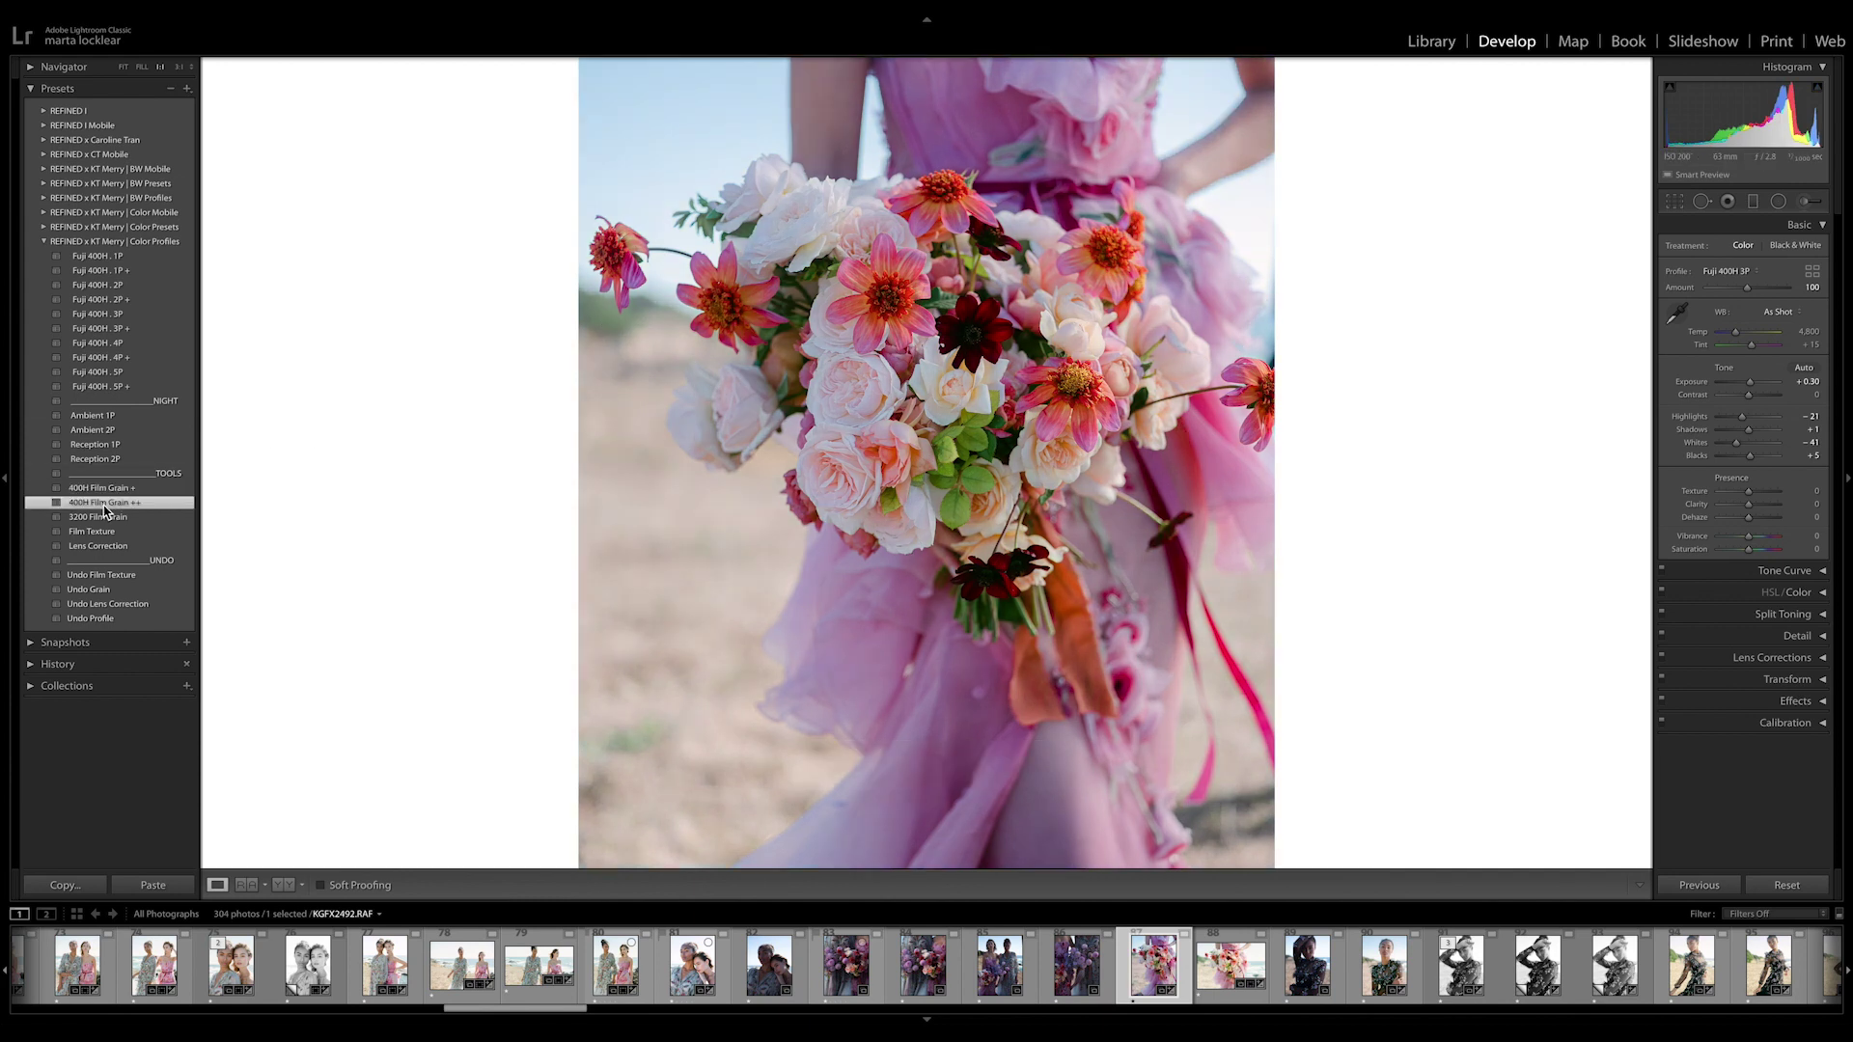
left_click(104, 518)
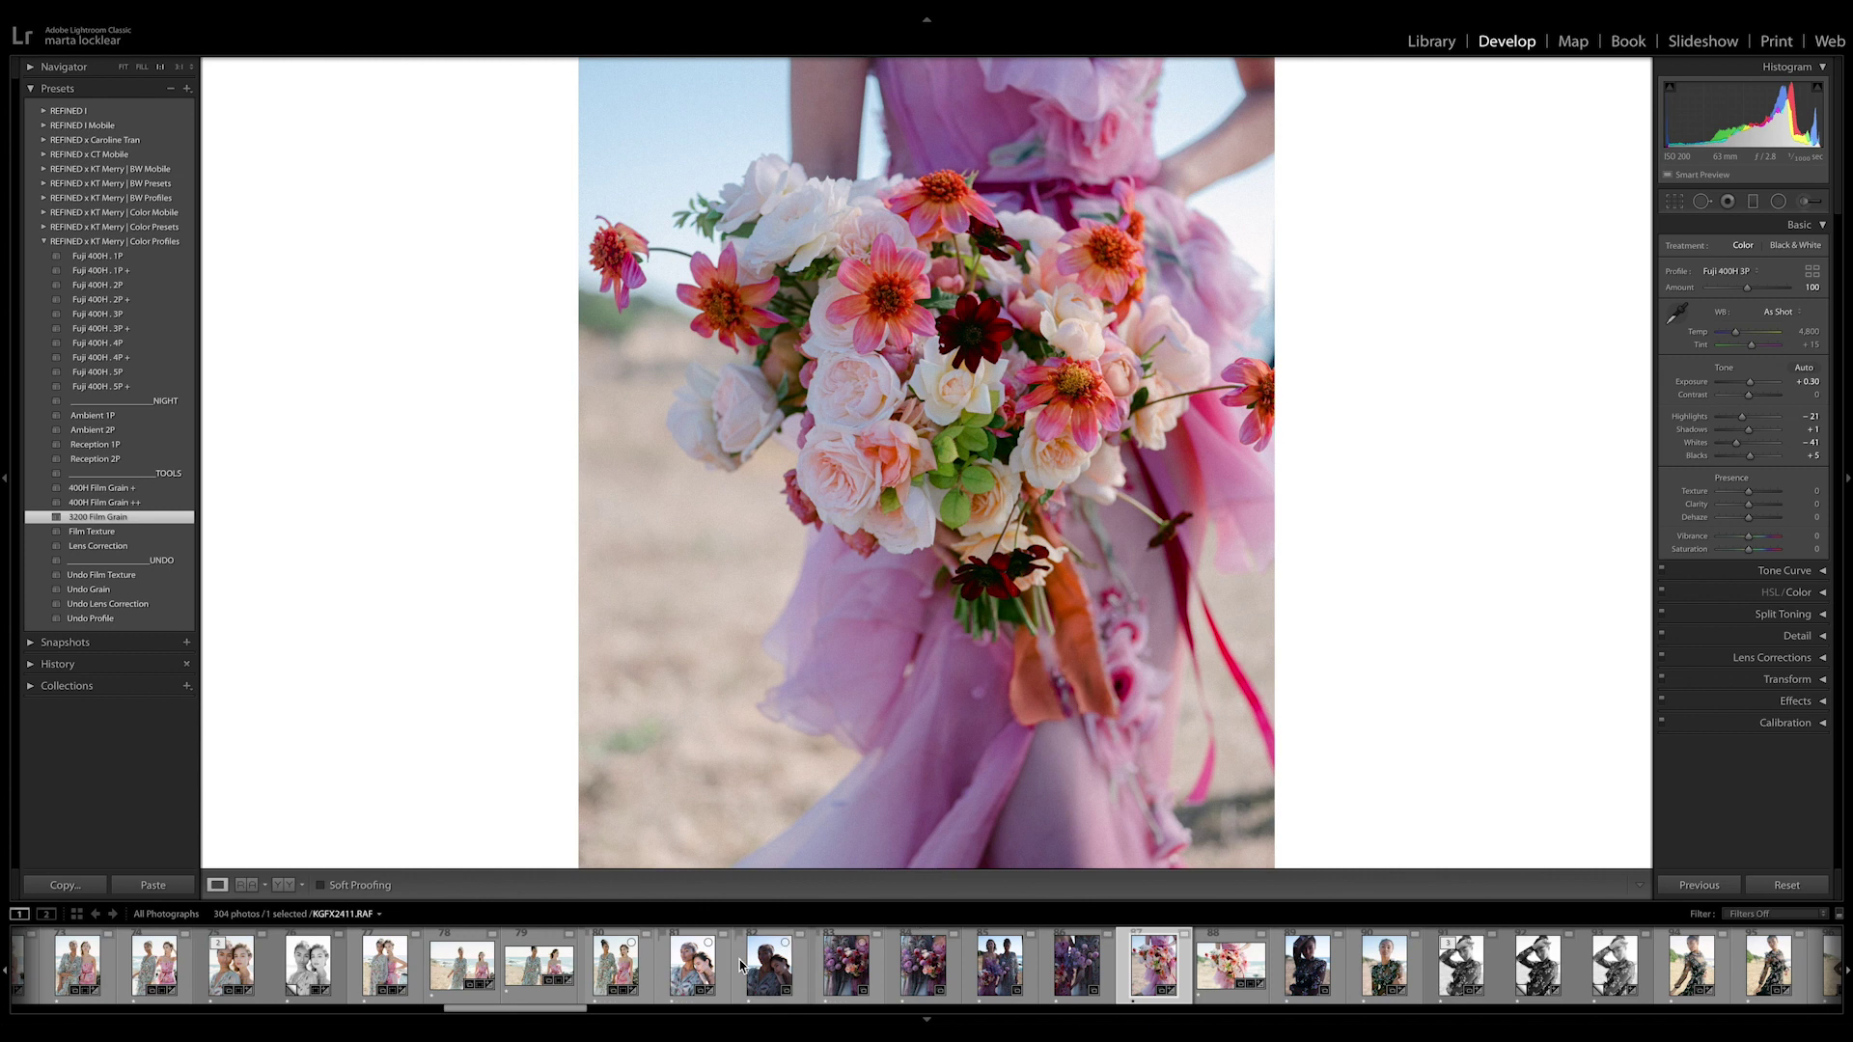
Step: Open the portrait of the woman in black and set Daylight white balance with Exposure +0.85
scroll(1009, 968, "down", 3)
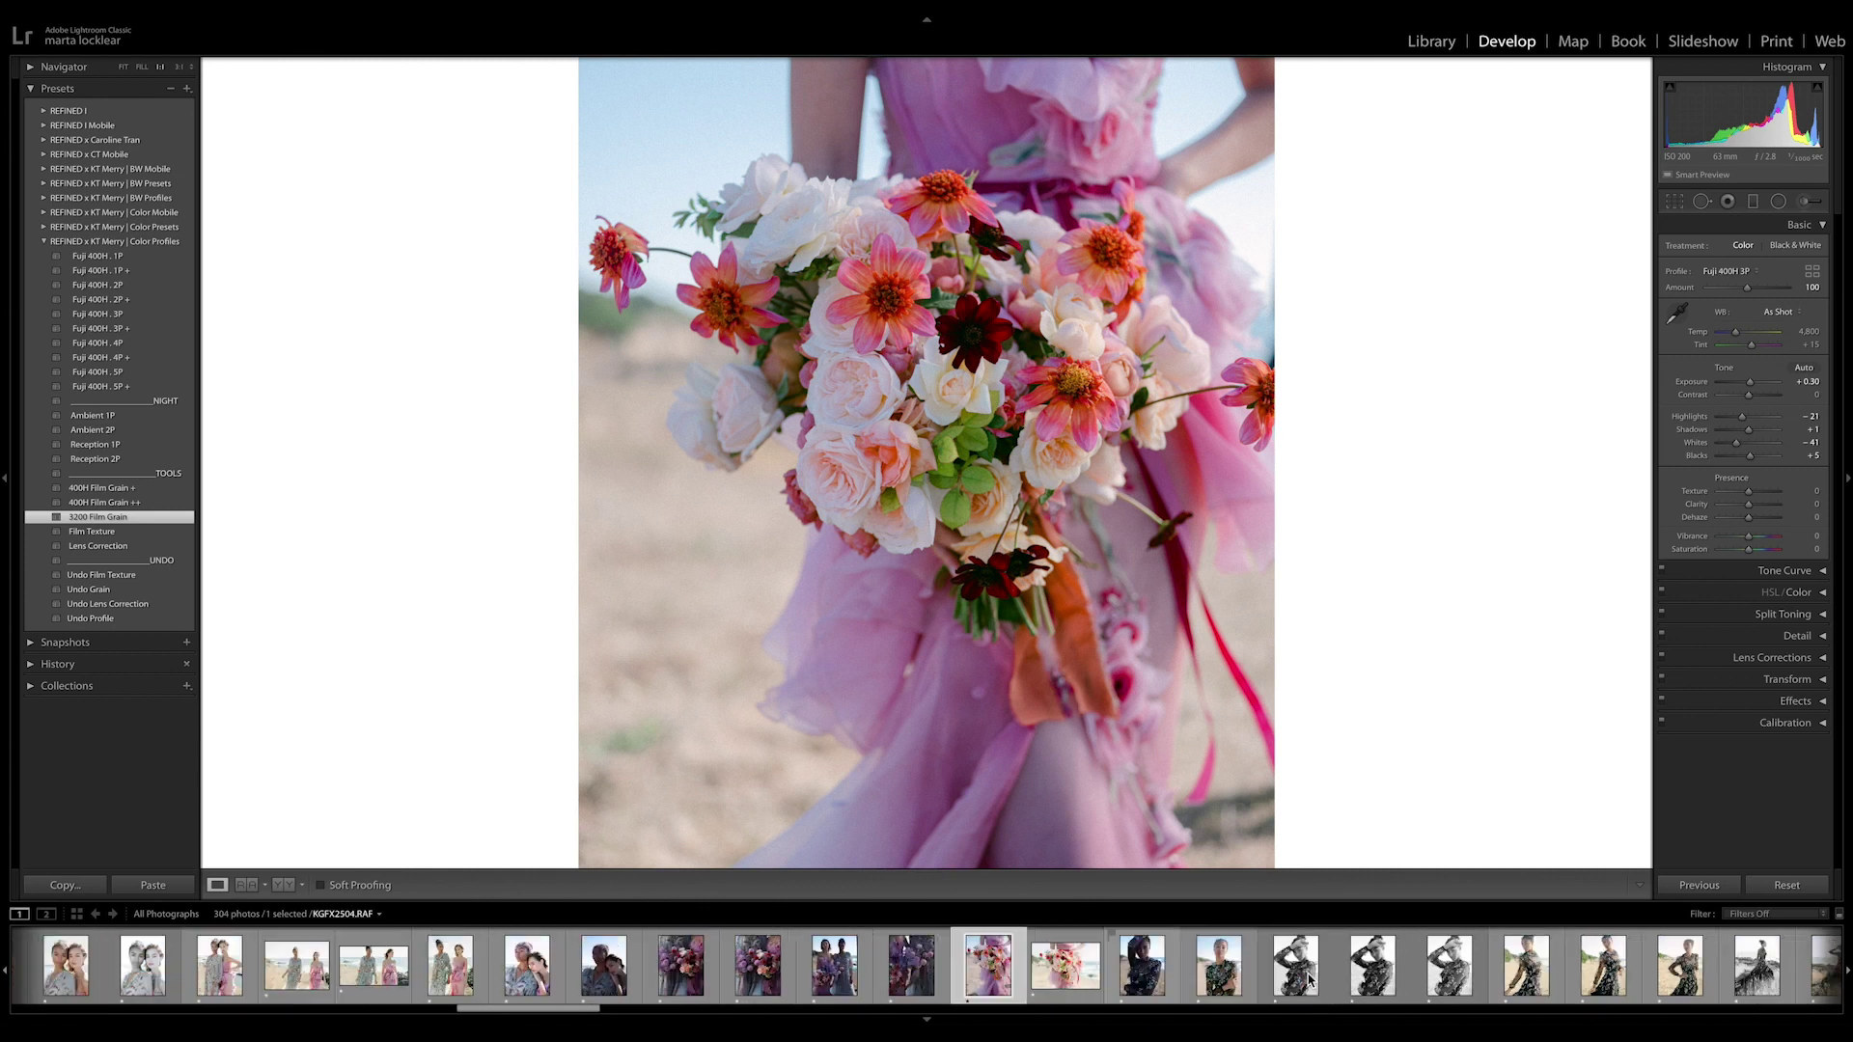
left_click(1058, 965)
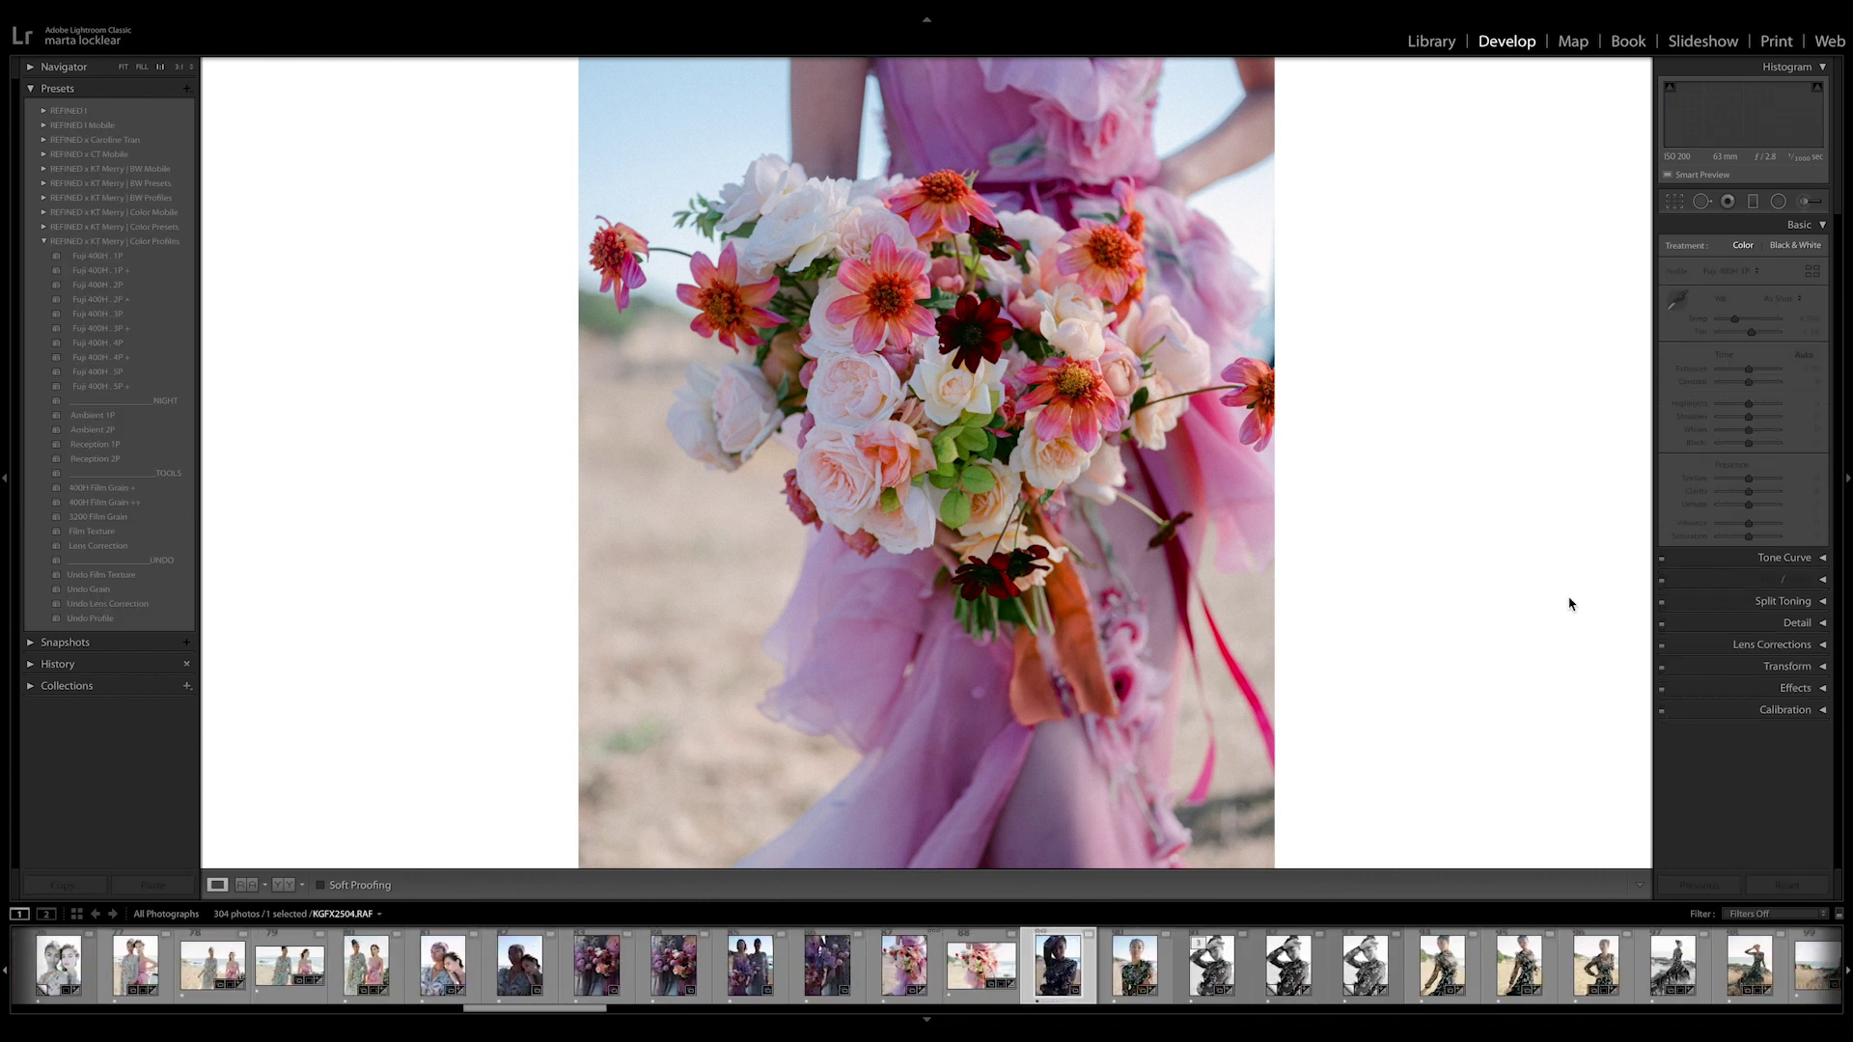
left_click(1792, 299)
left_click(1790, 316)
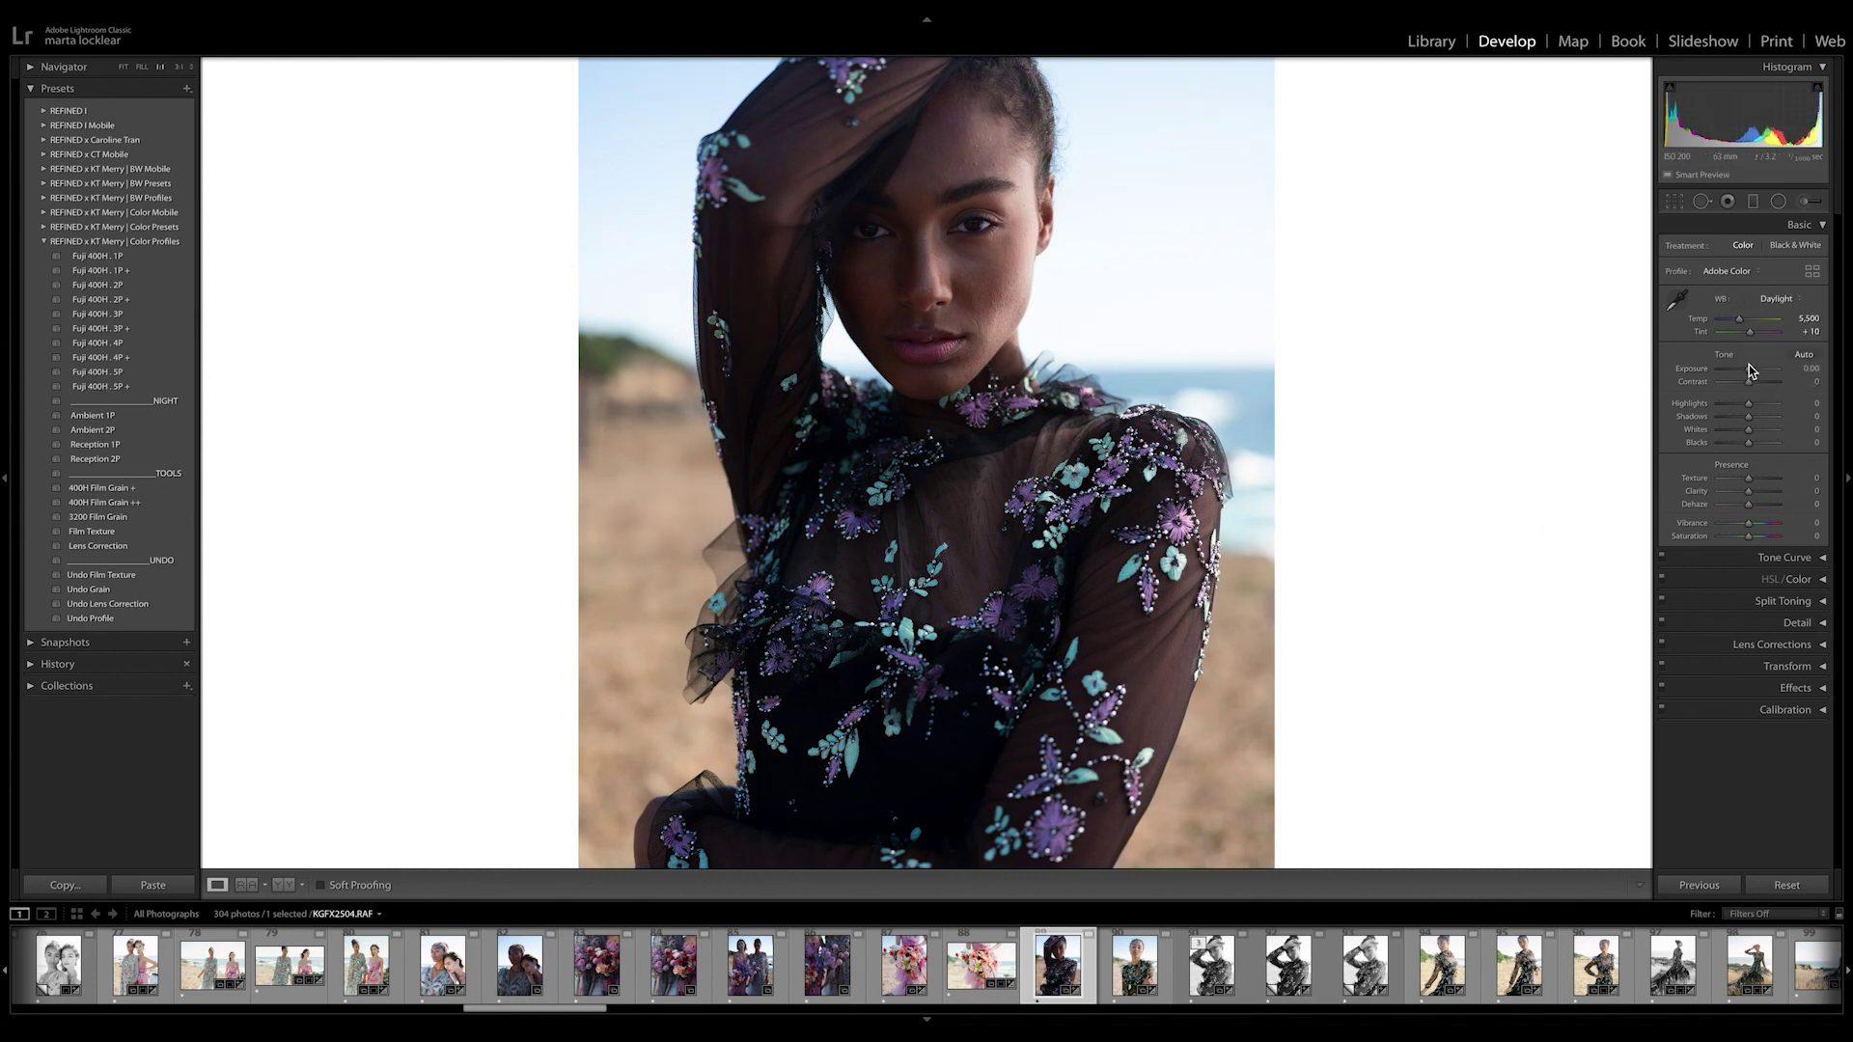
left_click_drag(1750, 370, 1756, 369)
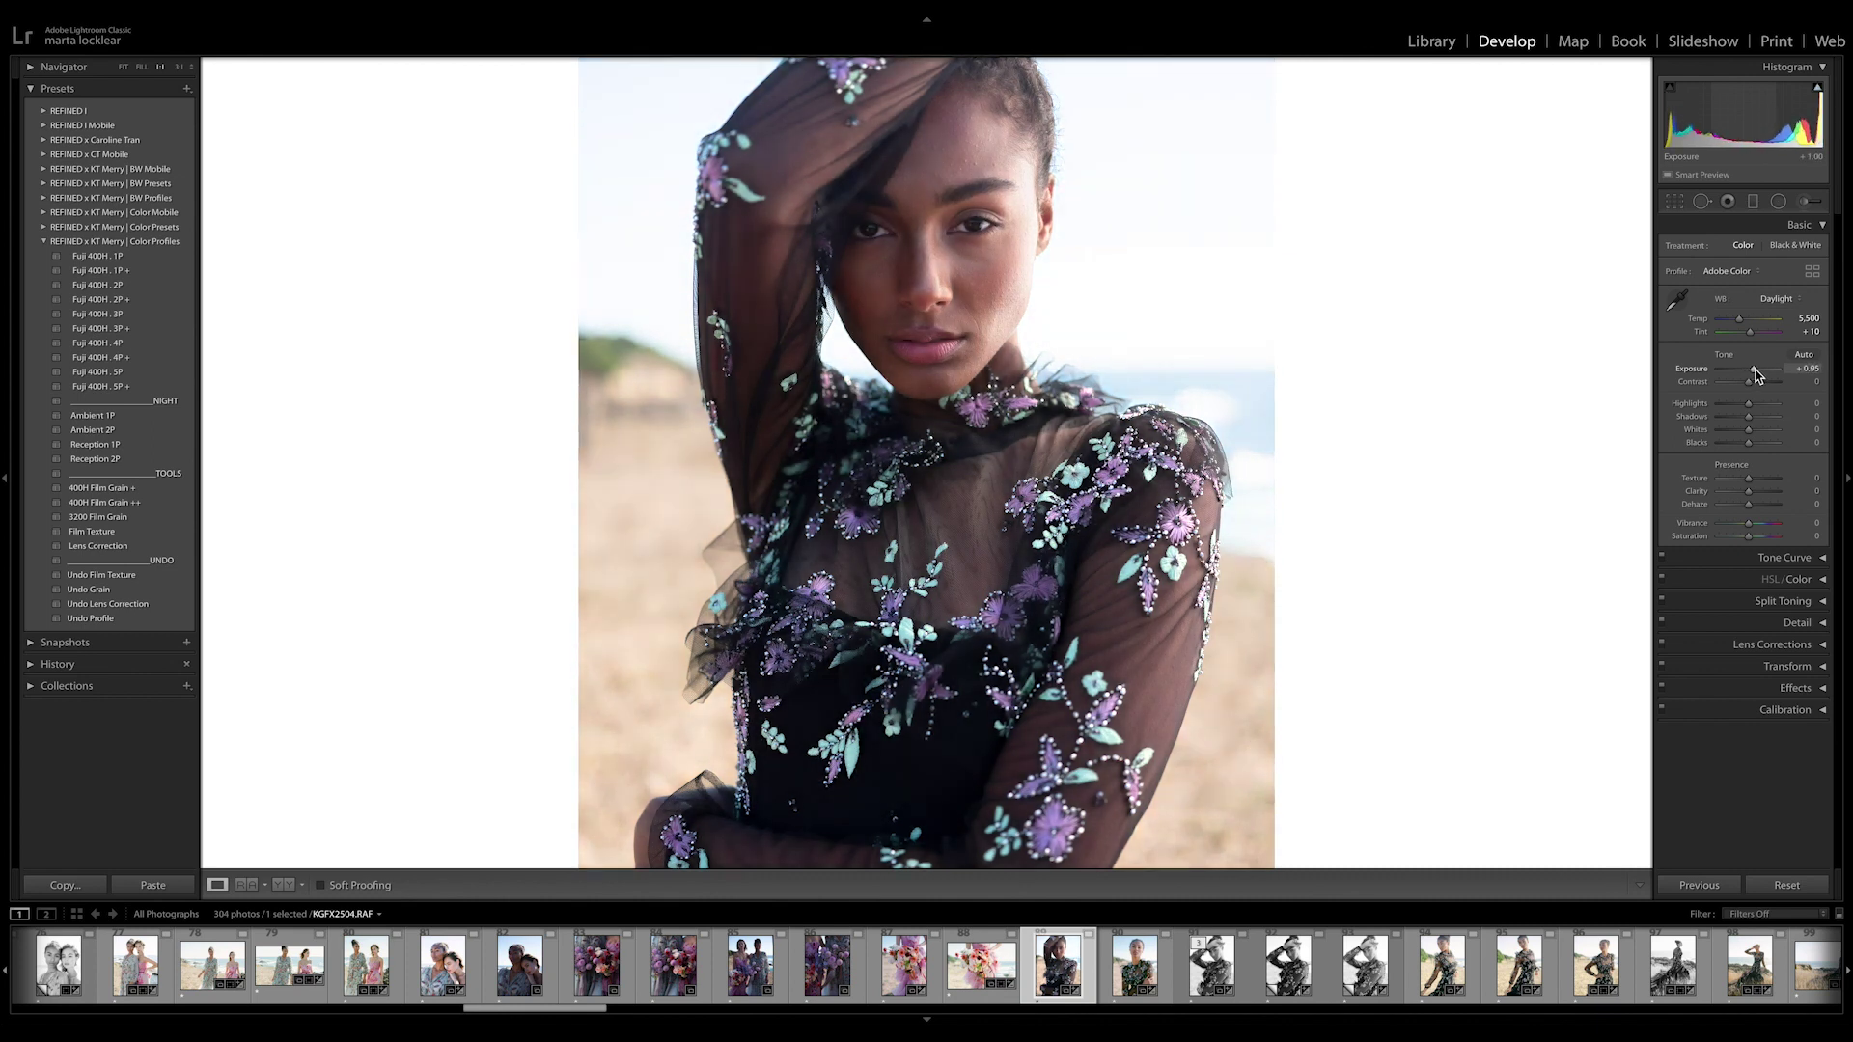
Step: Try the Fuji 400H 1P+ through 4P+ presets, settling on Fuji 400H 4P
left_click(121, 270)
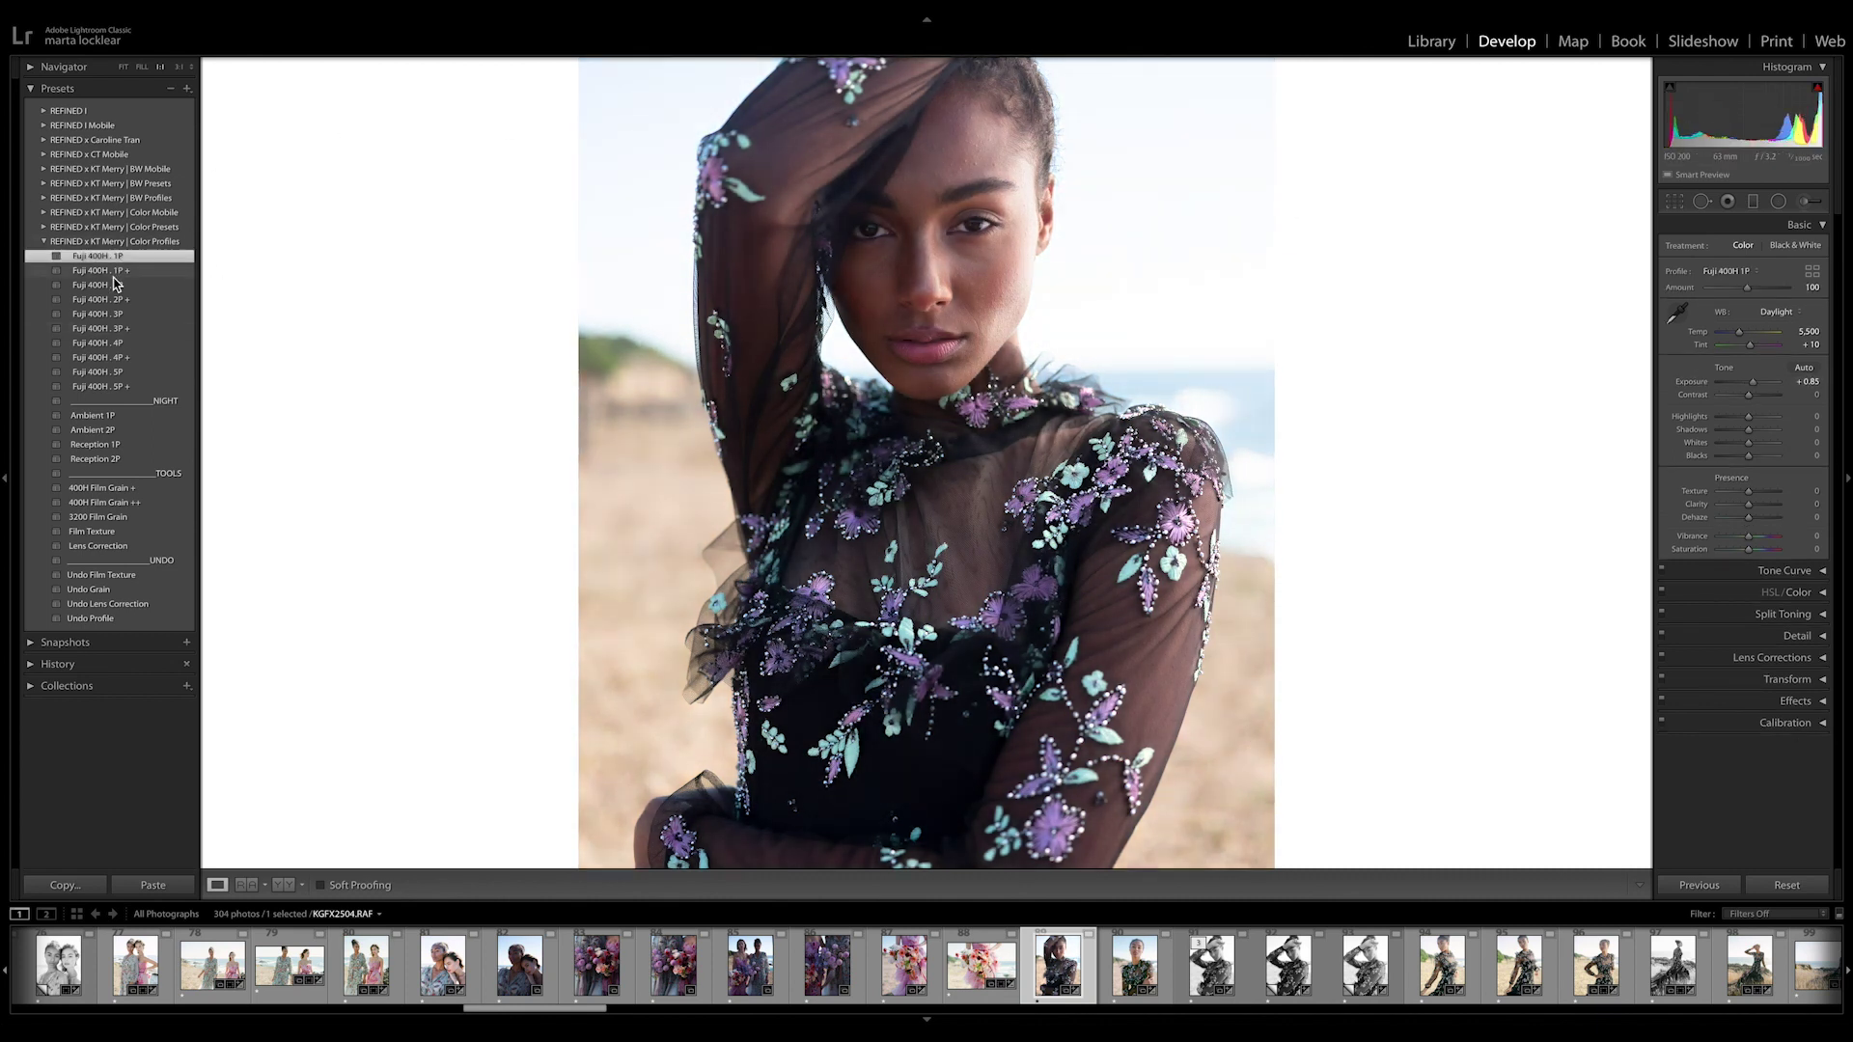
left_click(116, 285)
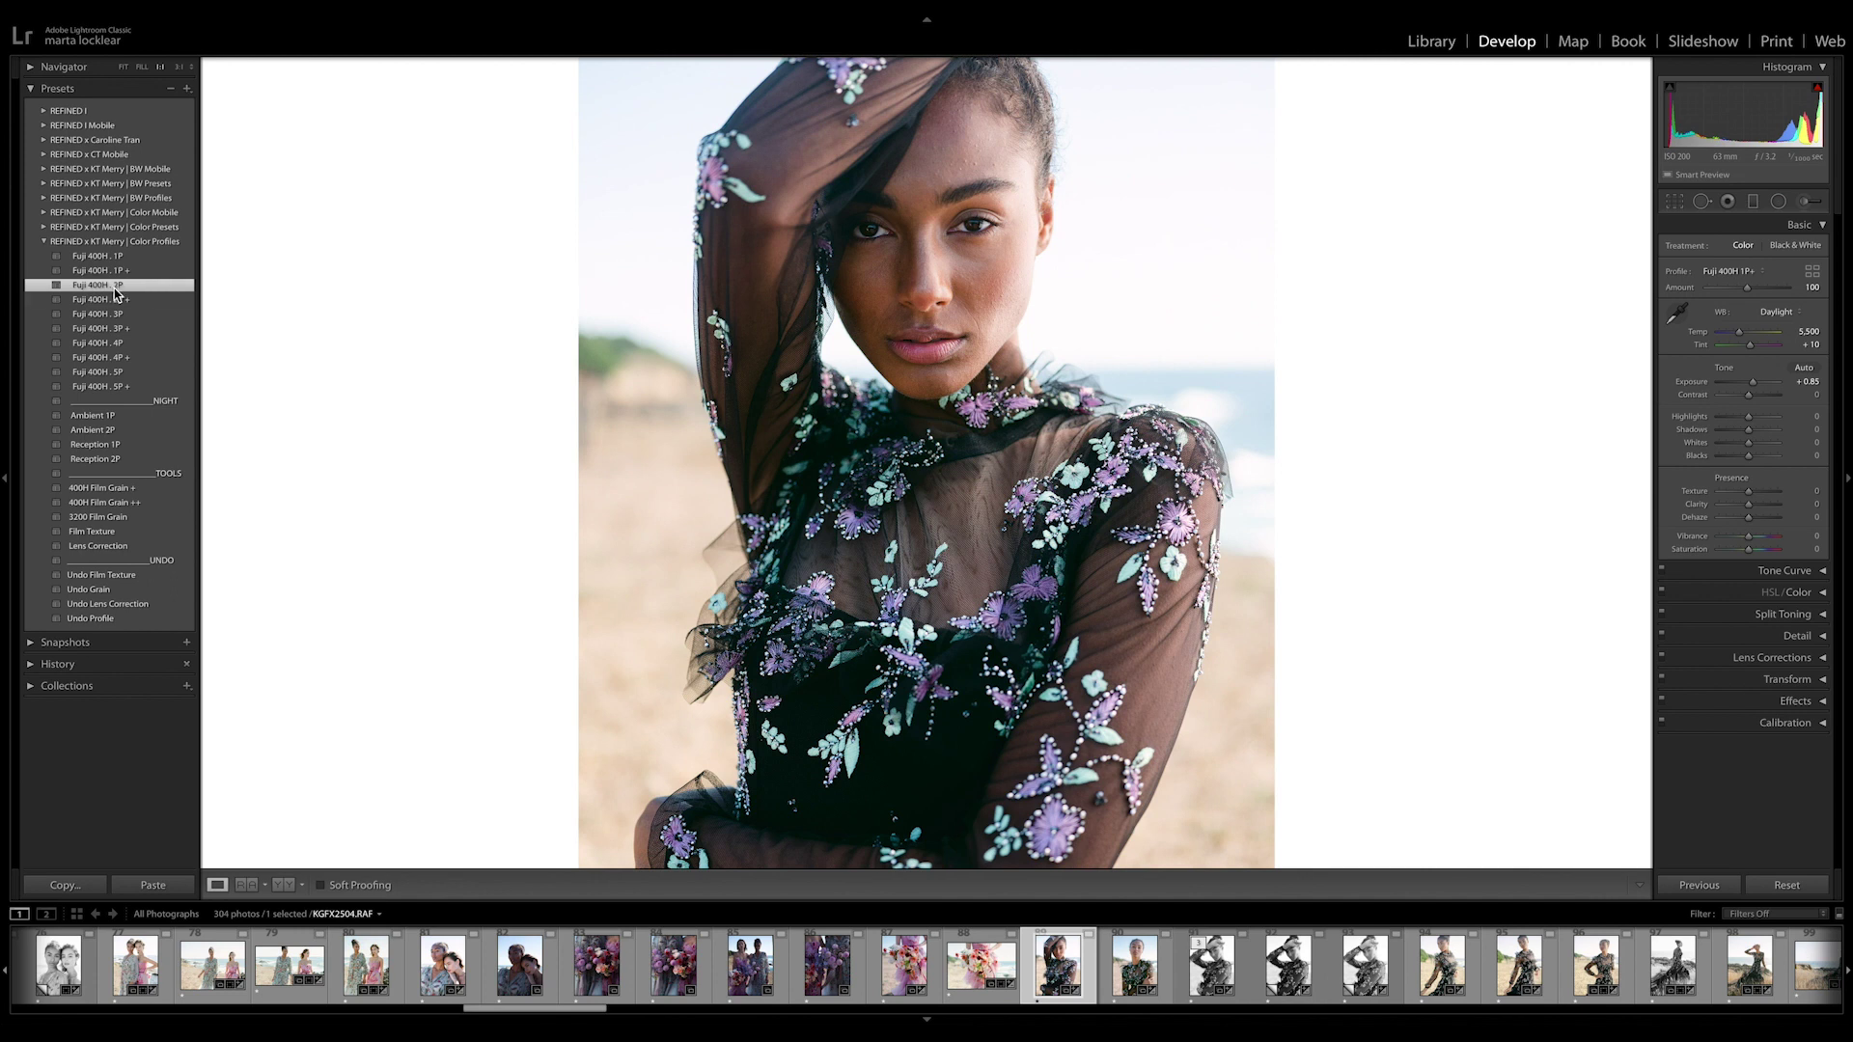
left_click(114, 300)
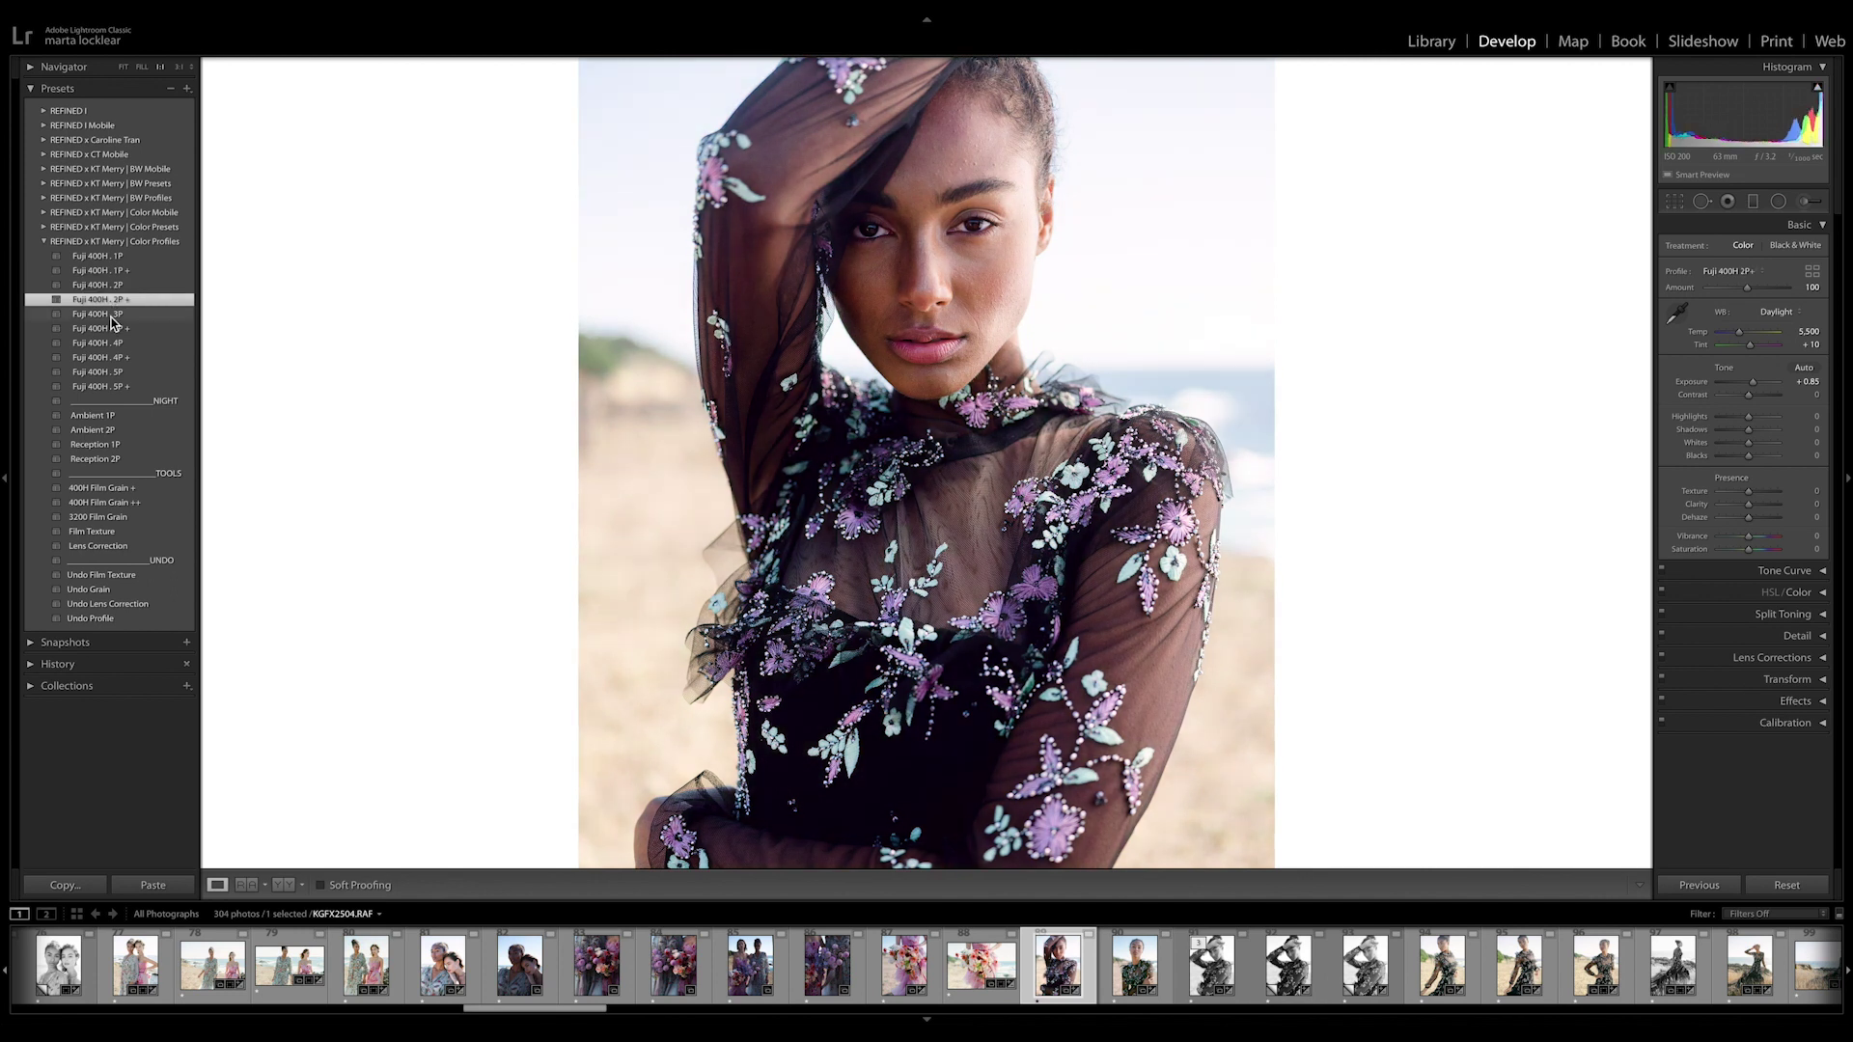
left_click(112, 315)
left_click(112, 329)
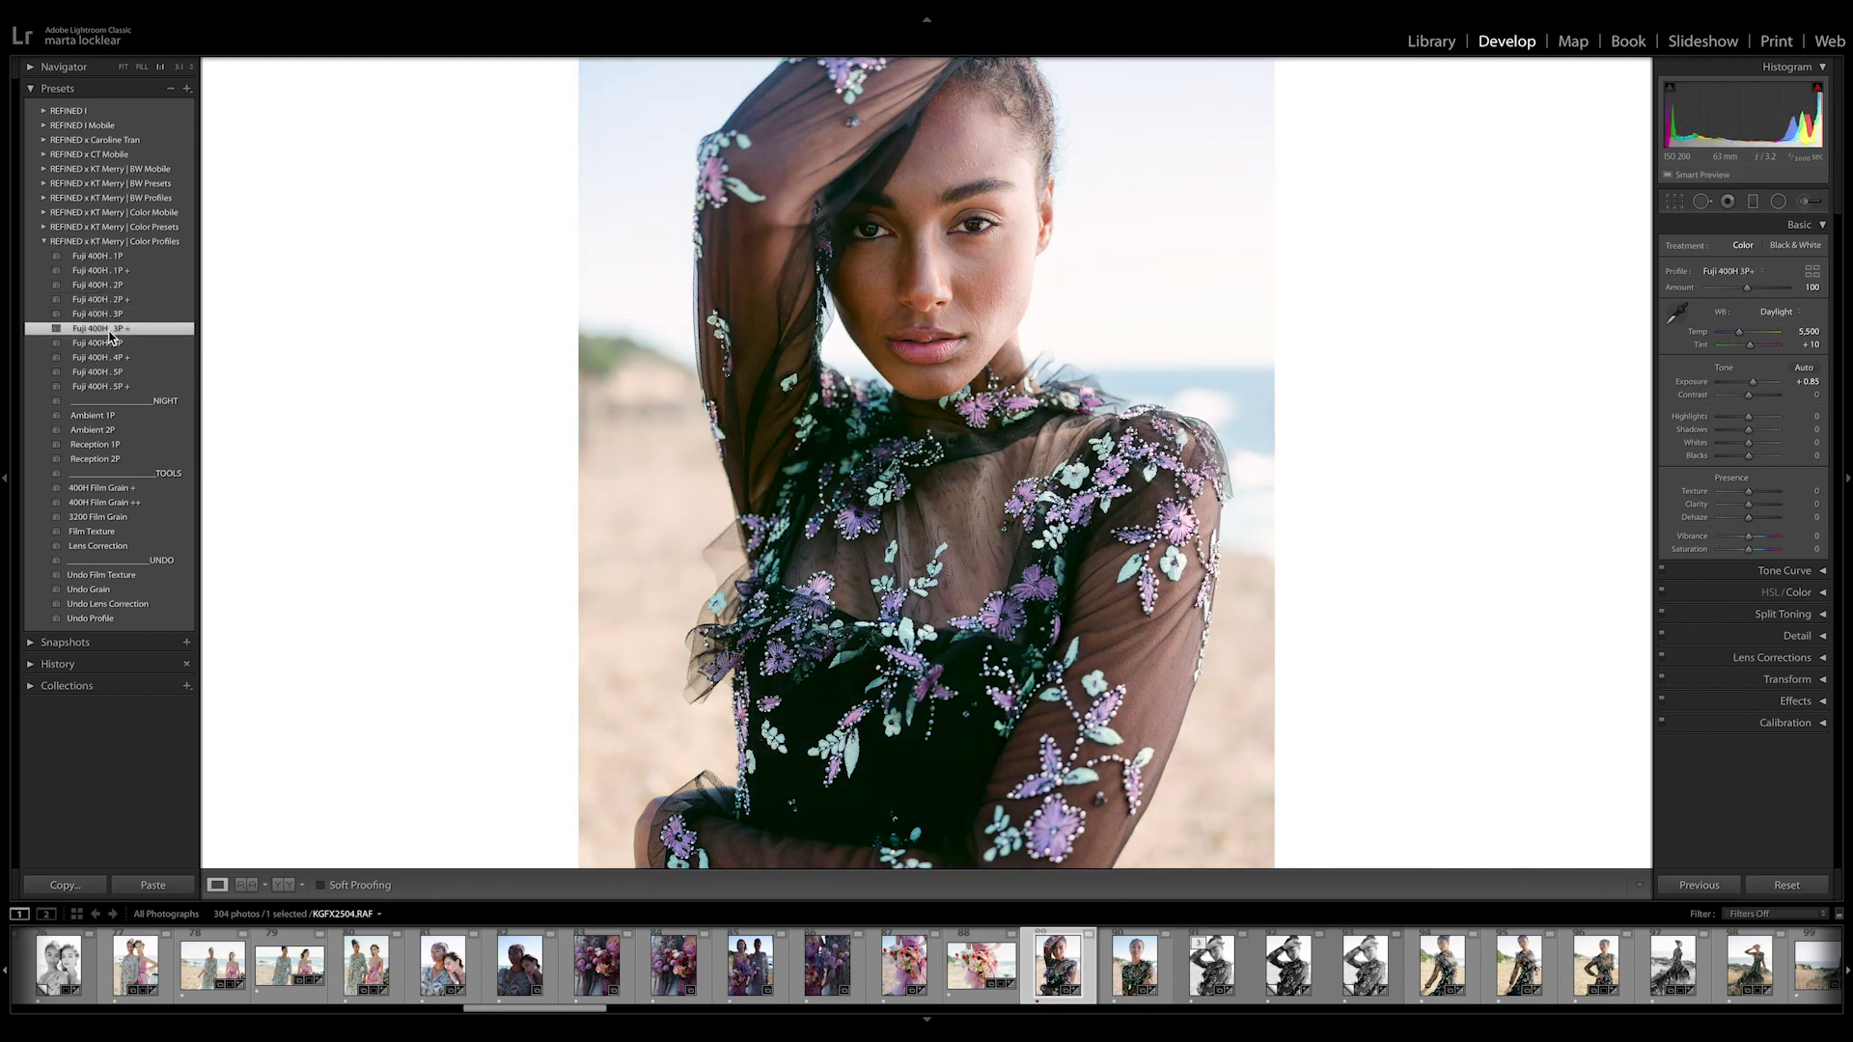
left_click(112, 343)
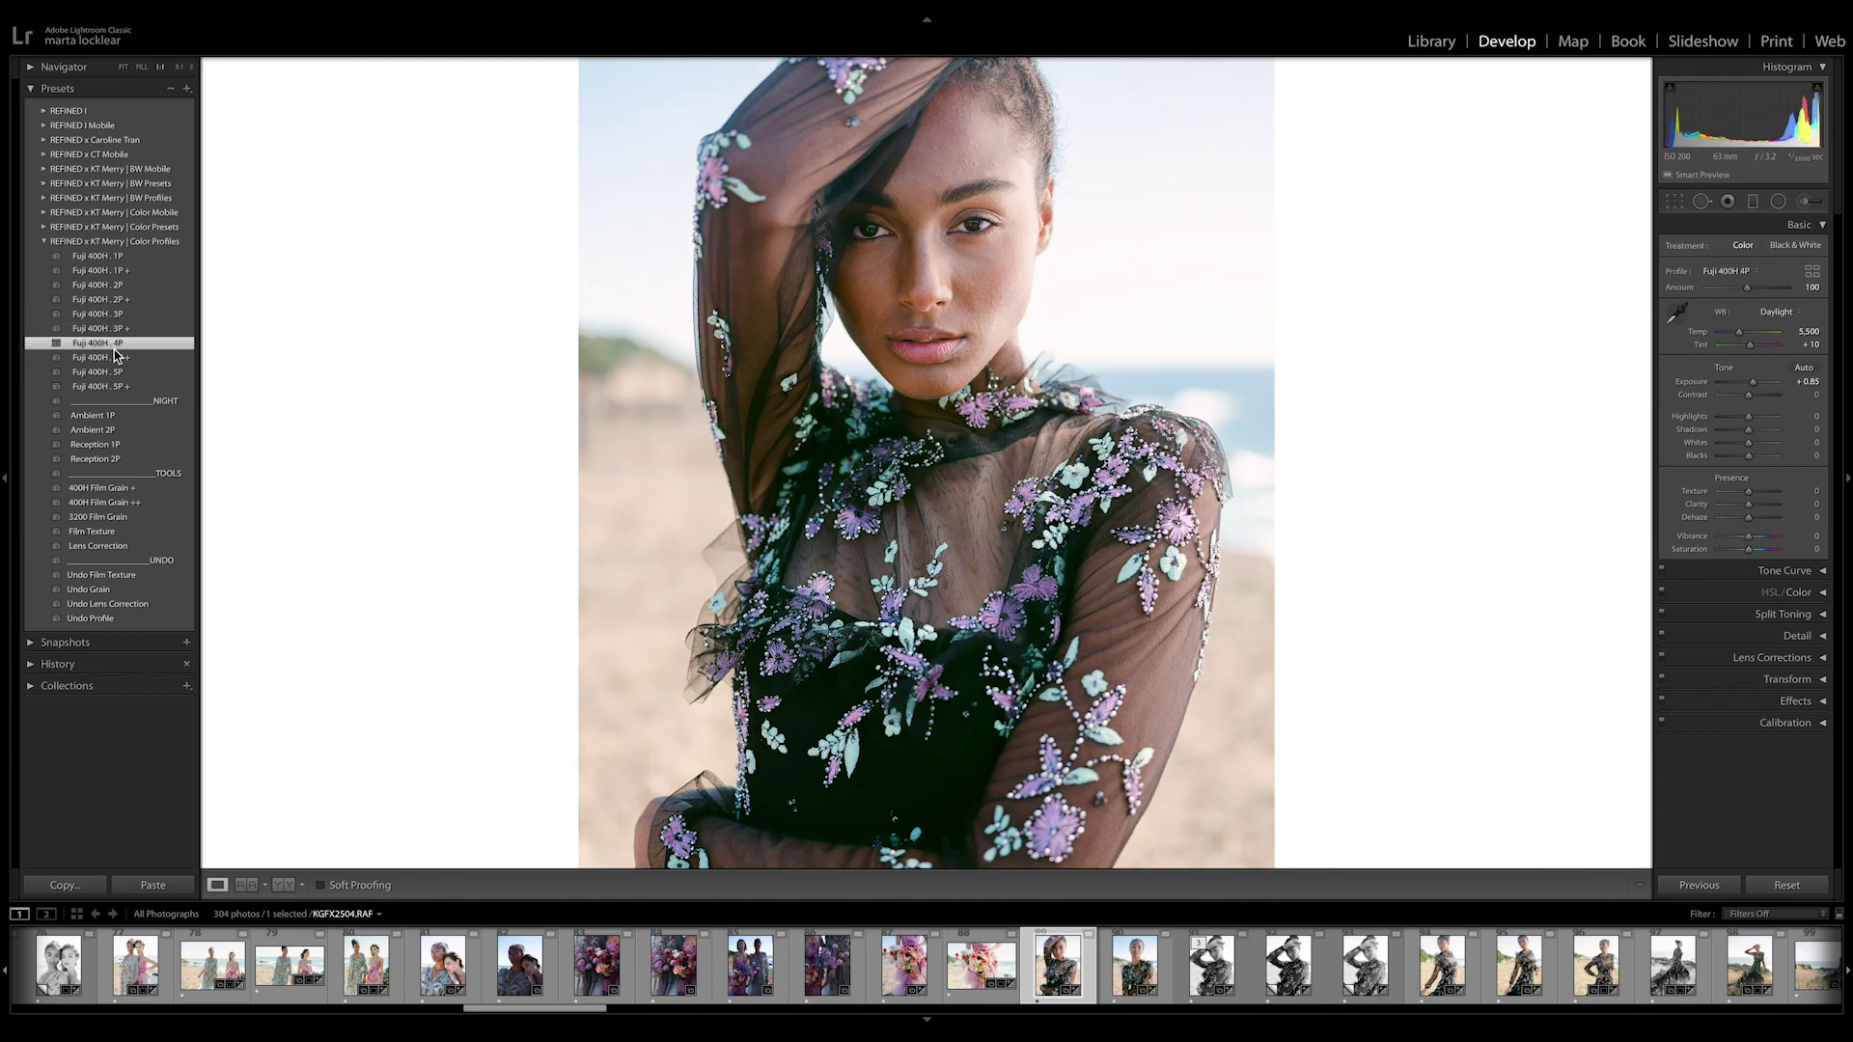
left_click(108, 359)
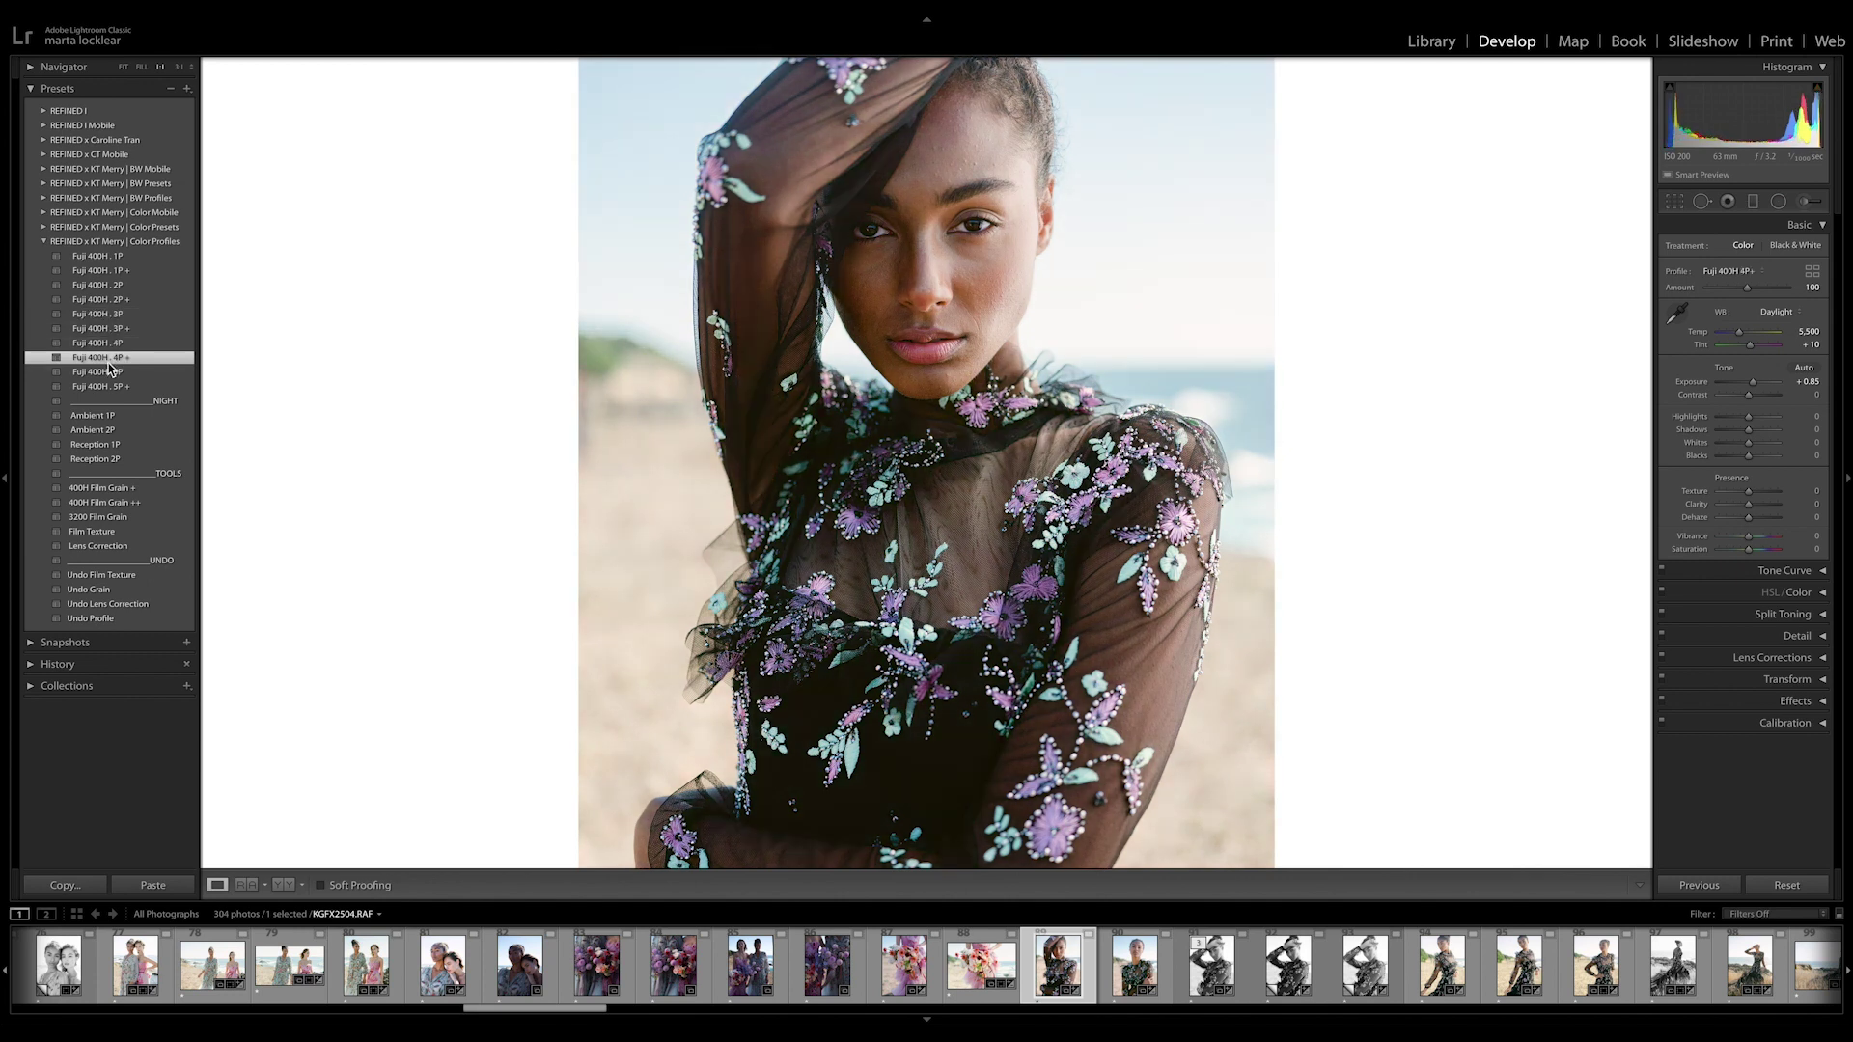
left_click(109, 343)
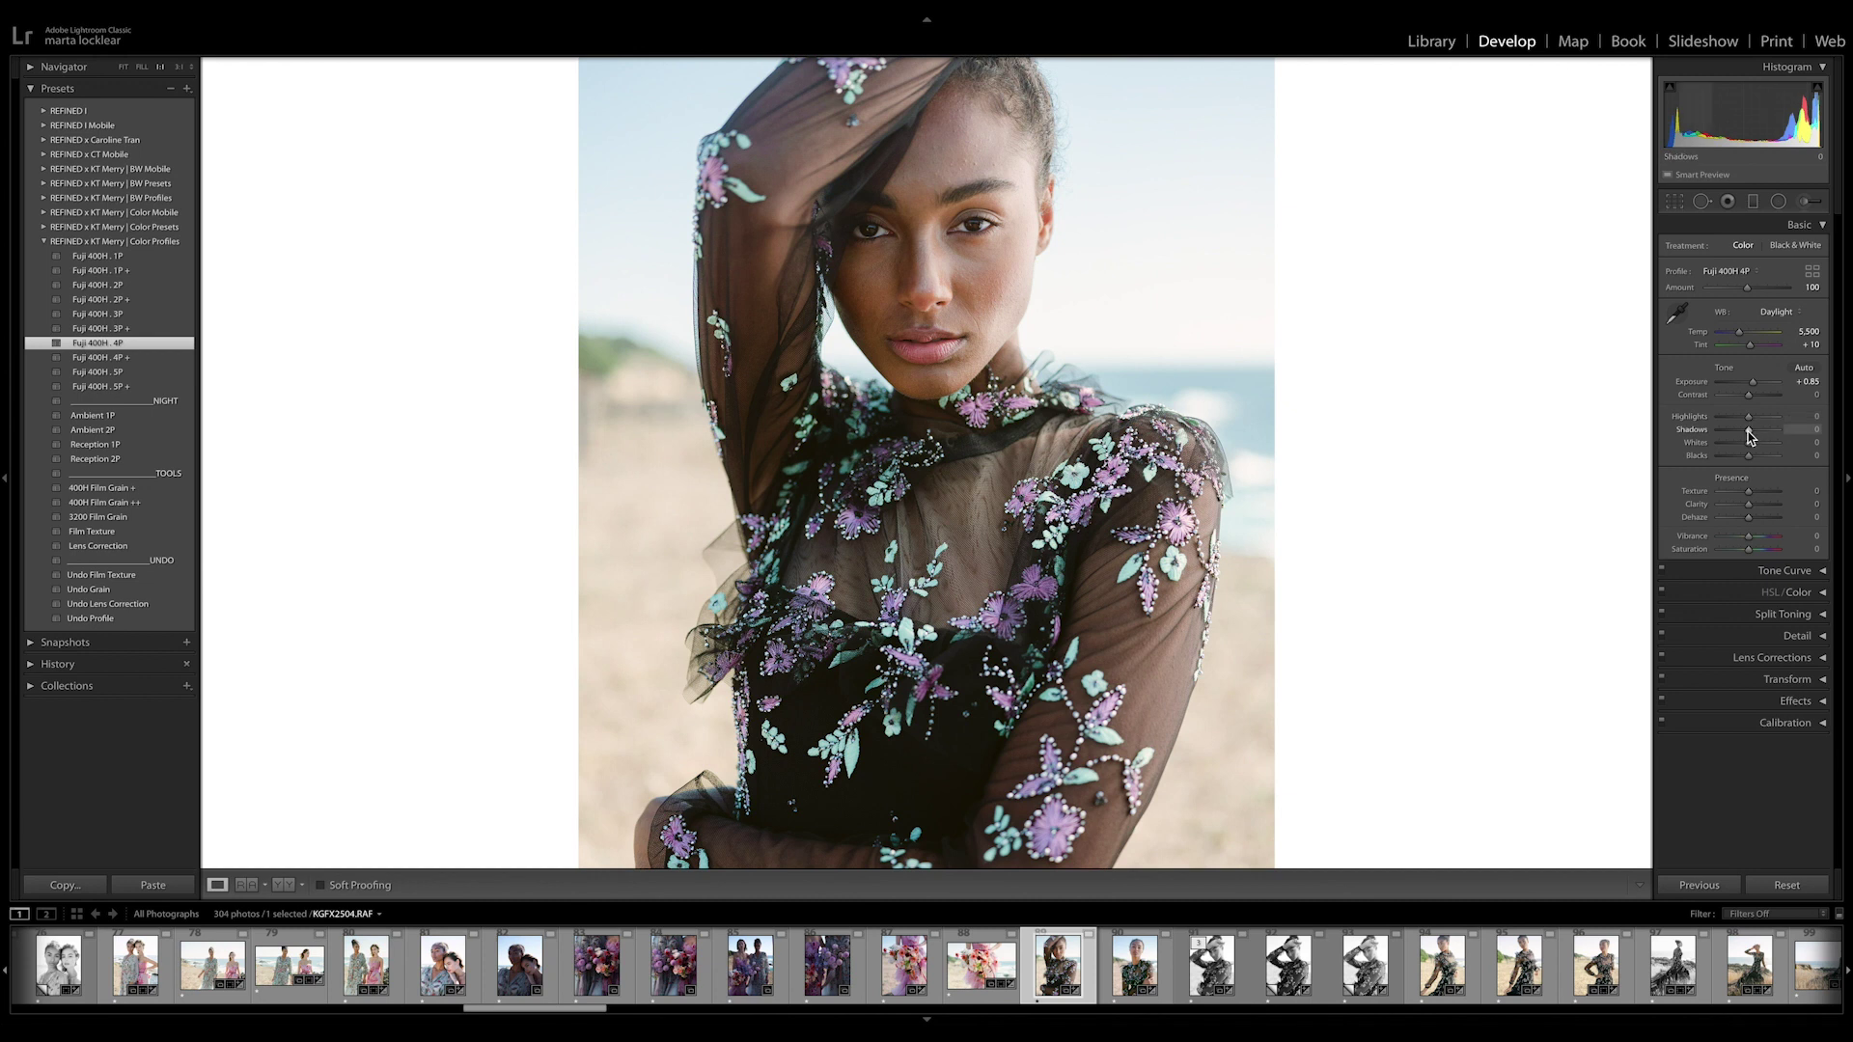
Step: Raise the Fuji 400H 4P Amount to 144, lift Shadows to +18 and lower Blacks to -15
mouse_move(1746, 288)
left_mouse_down()
mouse_move(1775, 294)
mouse_move(1743, 302)
mouse_move(1765, 295)
left_mouse_up()
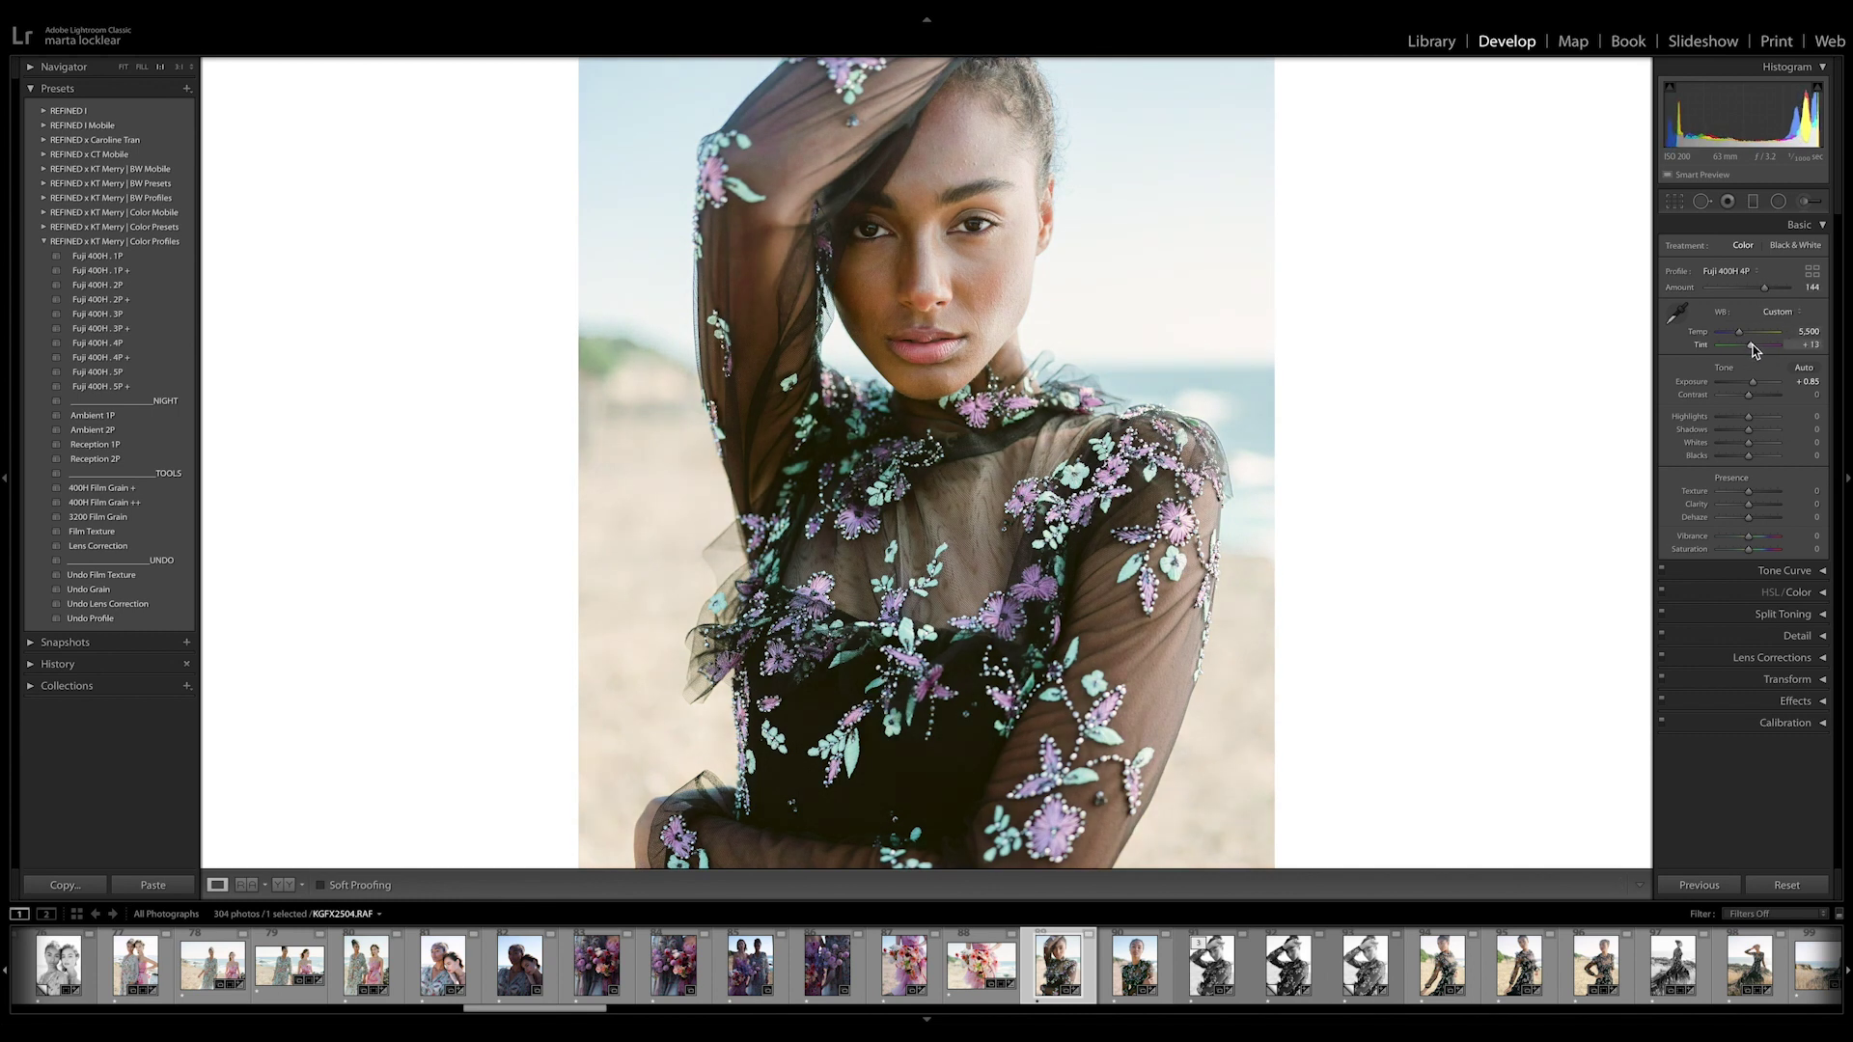
left_click_drag(1749, 430, 1755, 430)
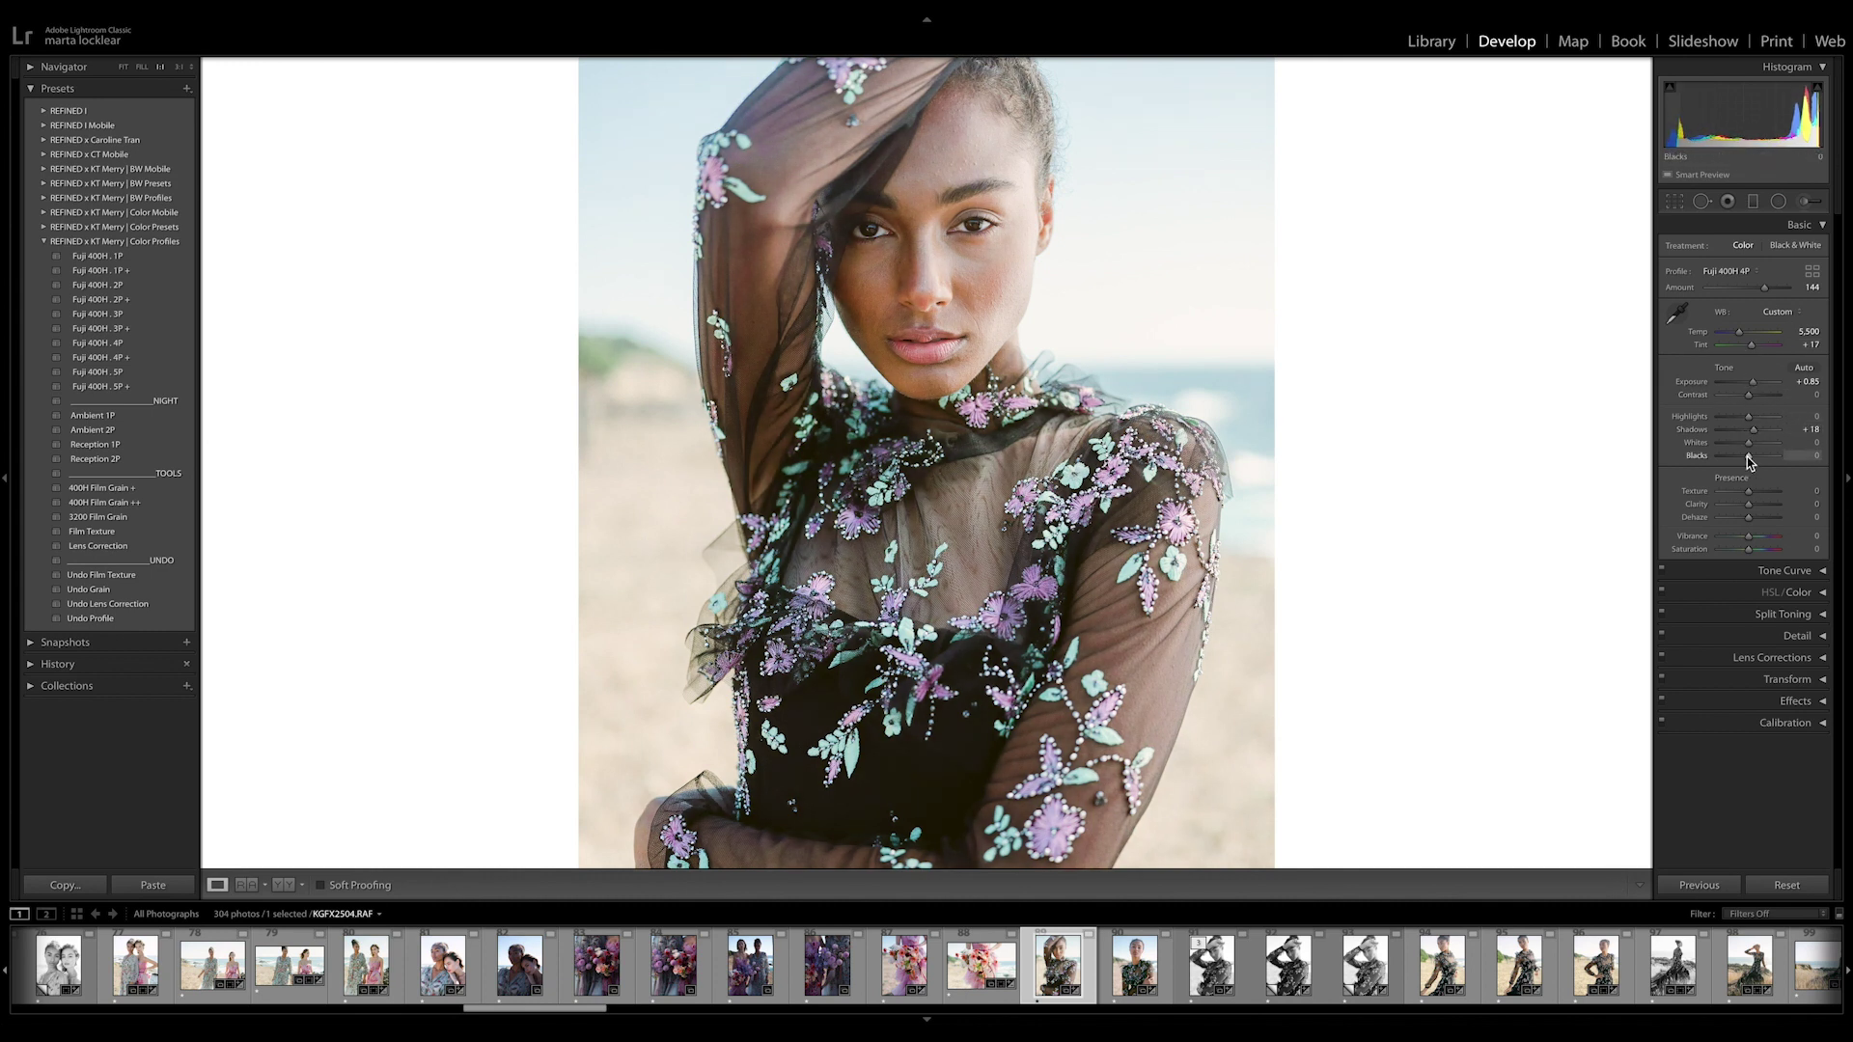
left_click_drag(1747, 456, 1741, 457)
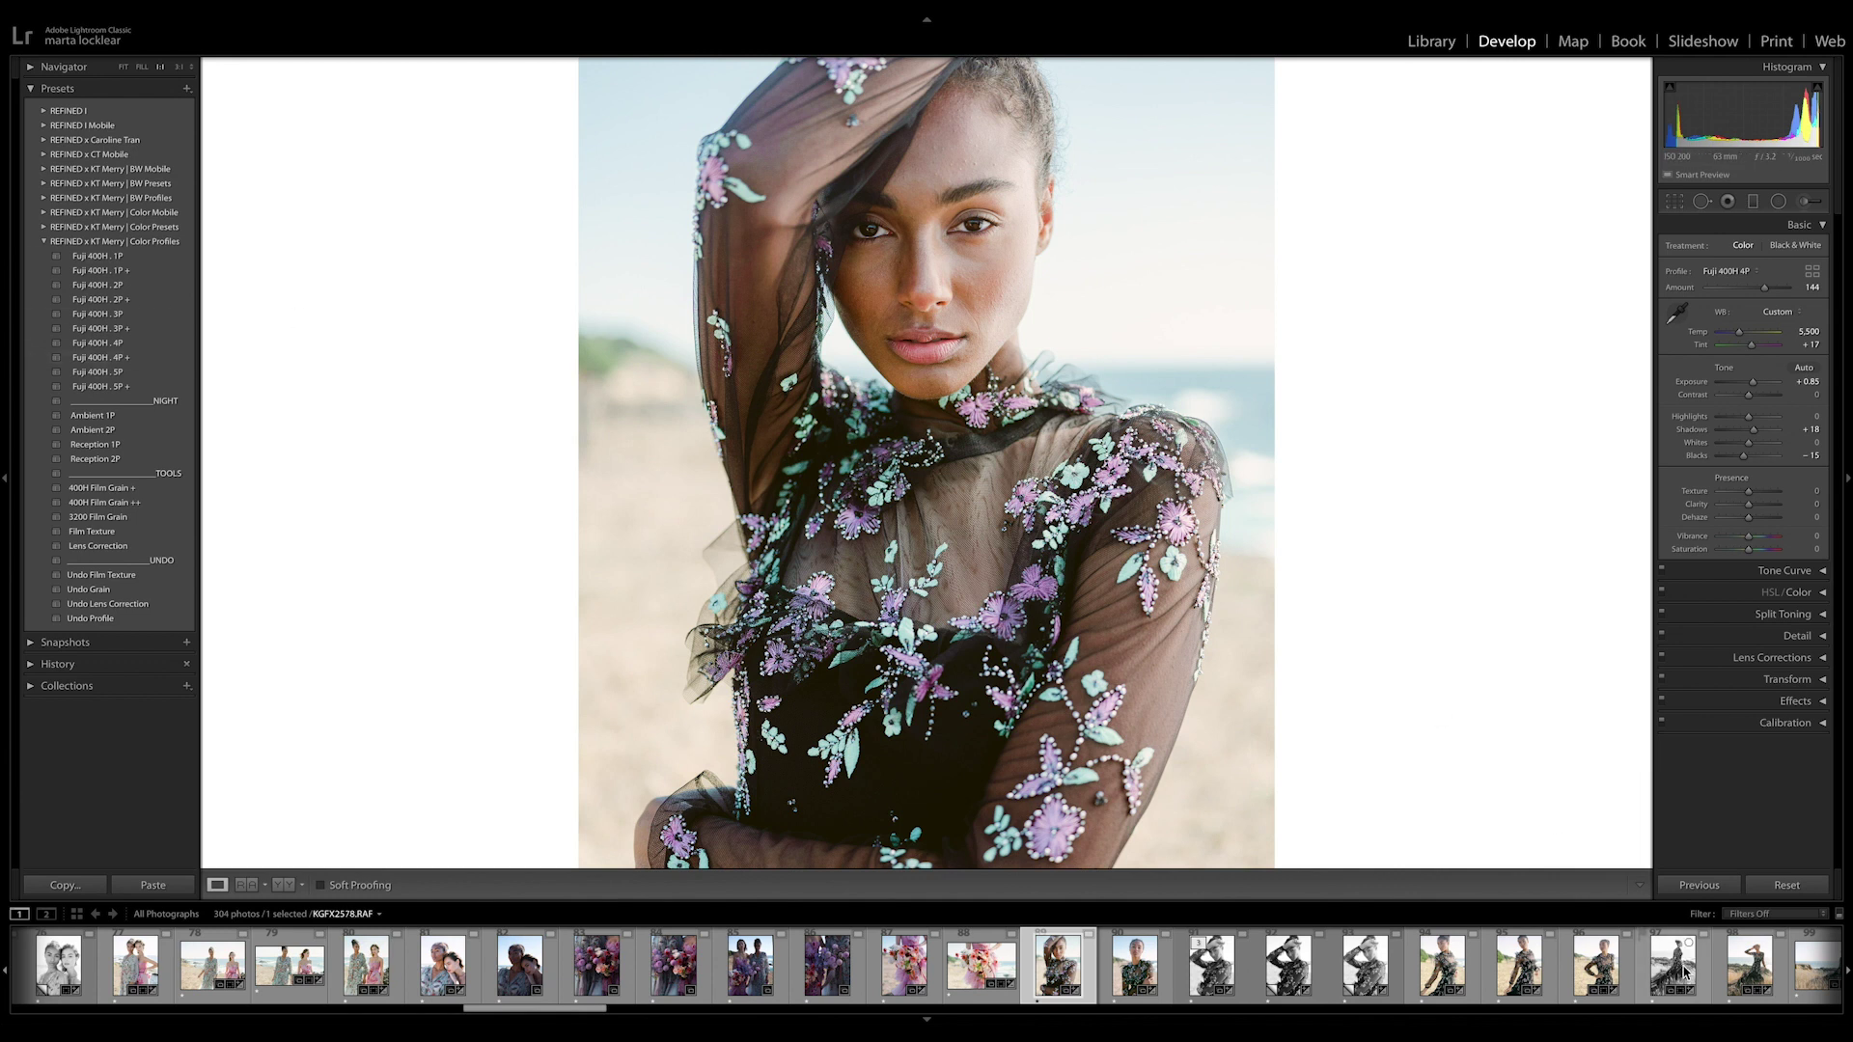
Step: Reset the portrait, show the Fuji 400H color presets, then set Daylight white balance, Exposure +0.85 and Blacks +2
left_click(1786, 885)
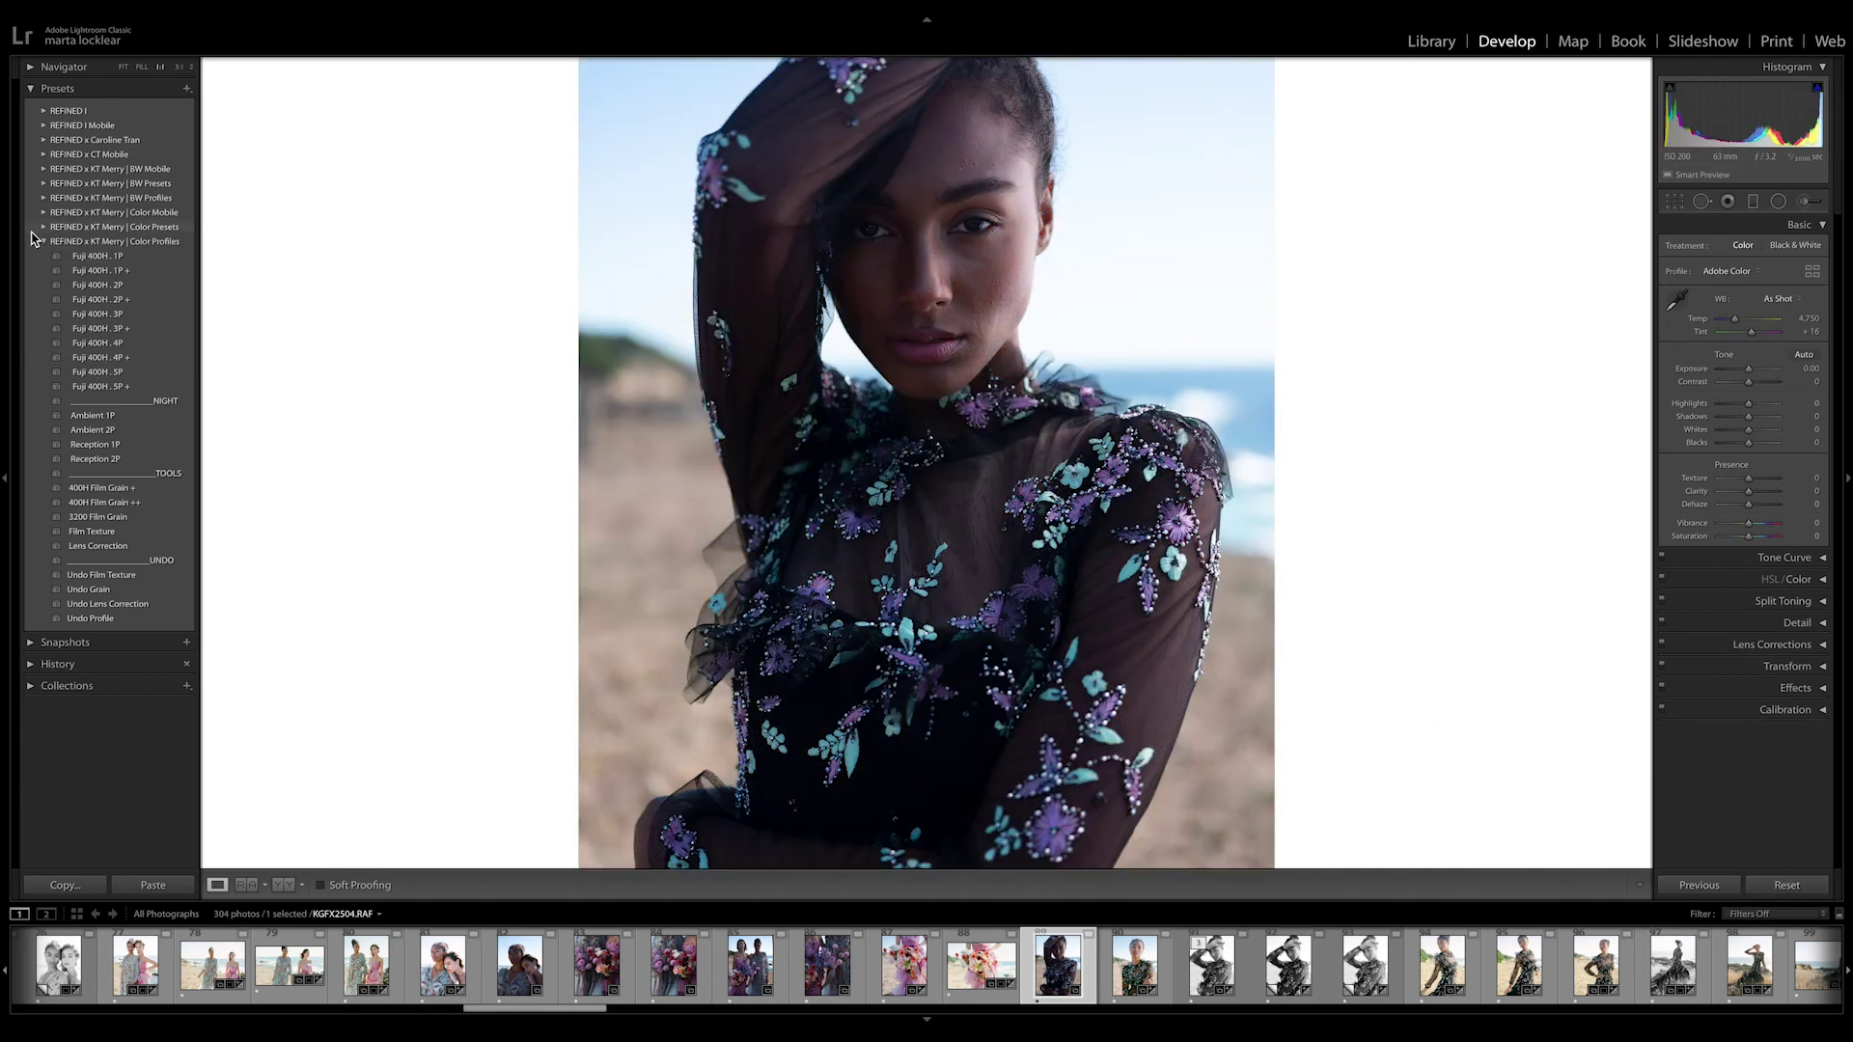
left_click(44, 228)
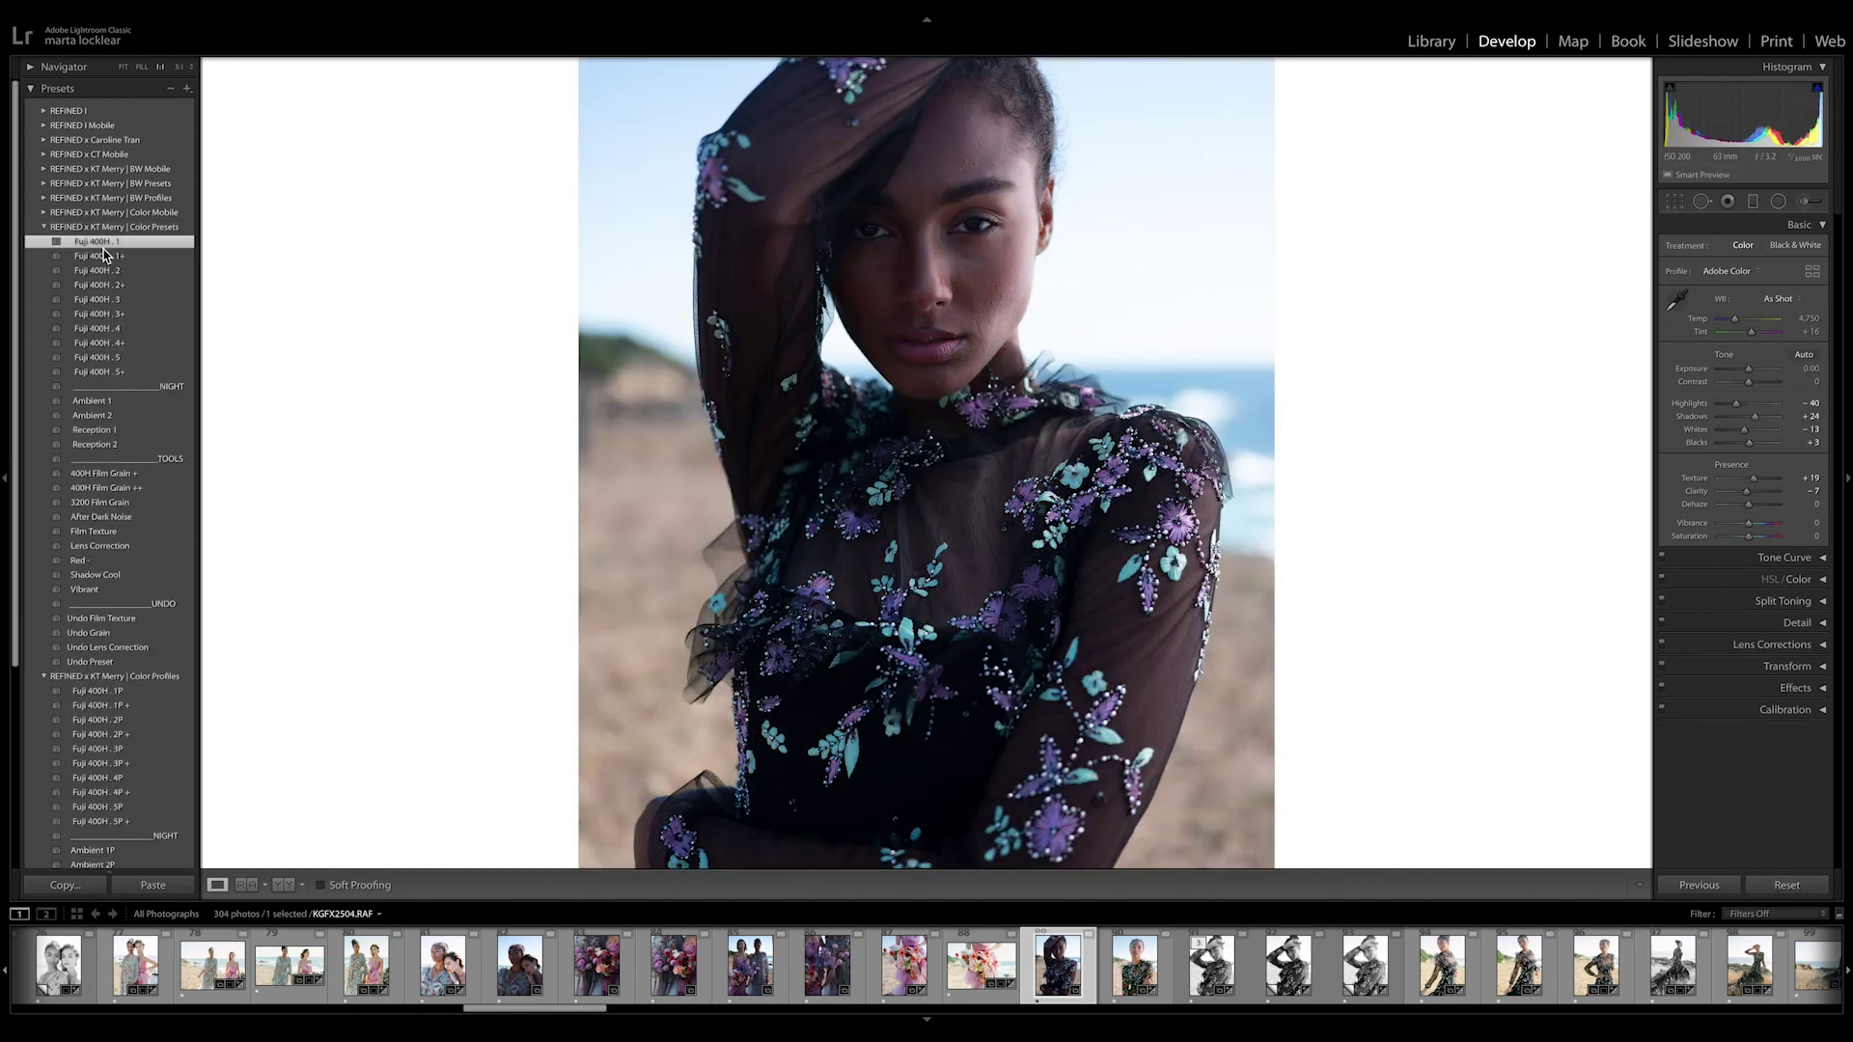
left_click(1779, 298)
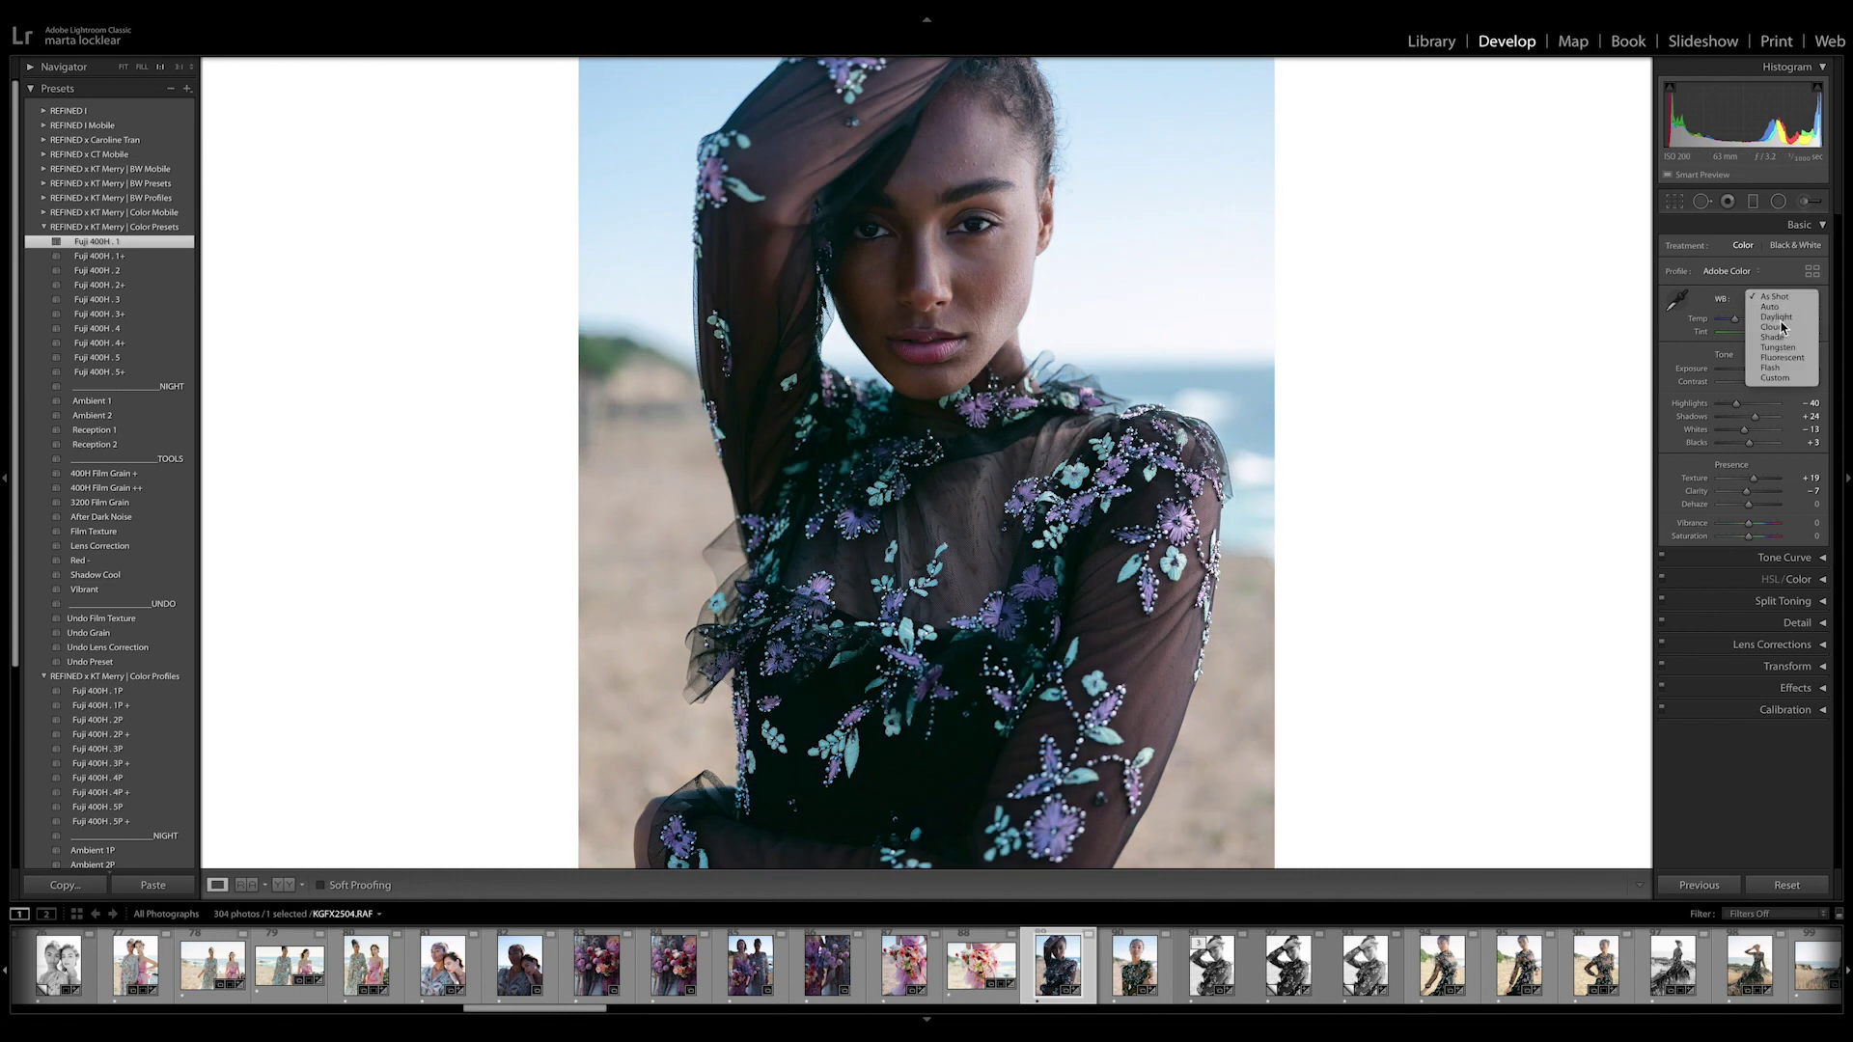
left_click(1778, 318)
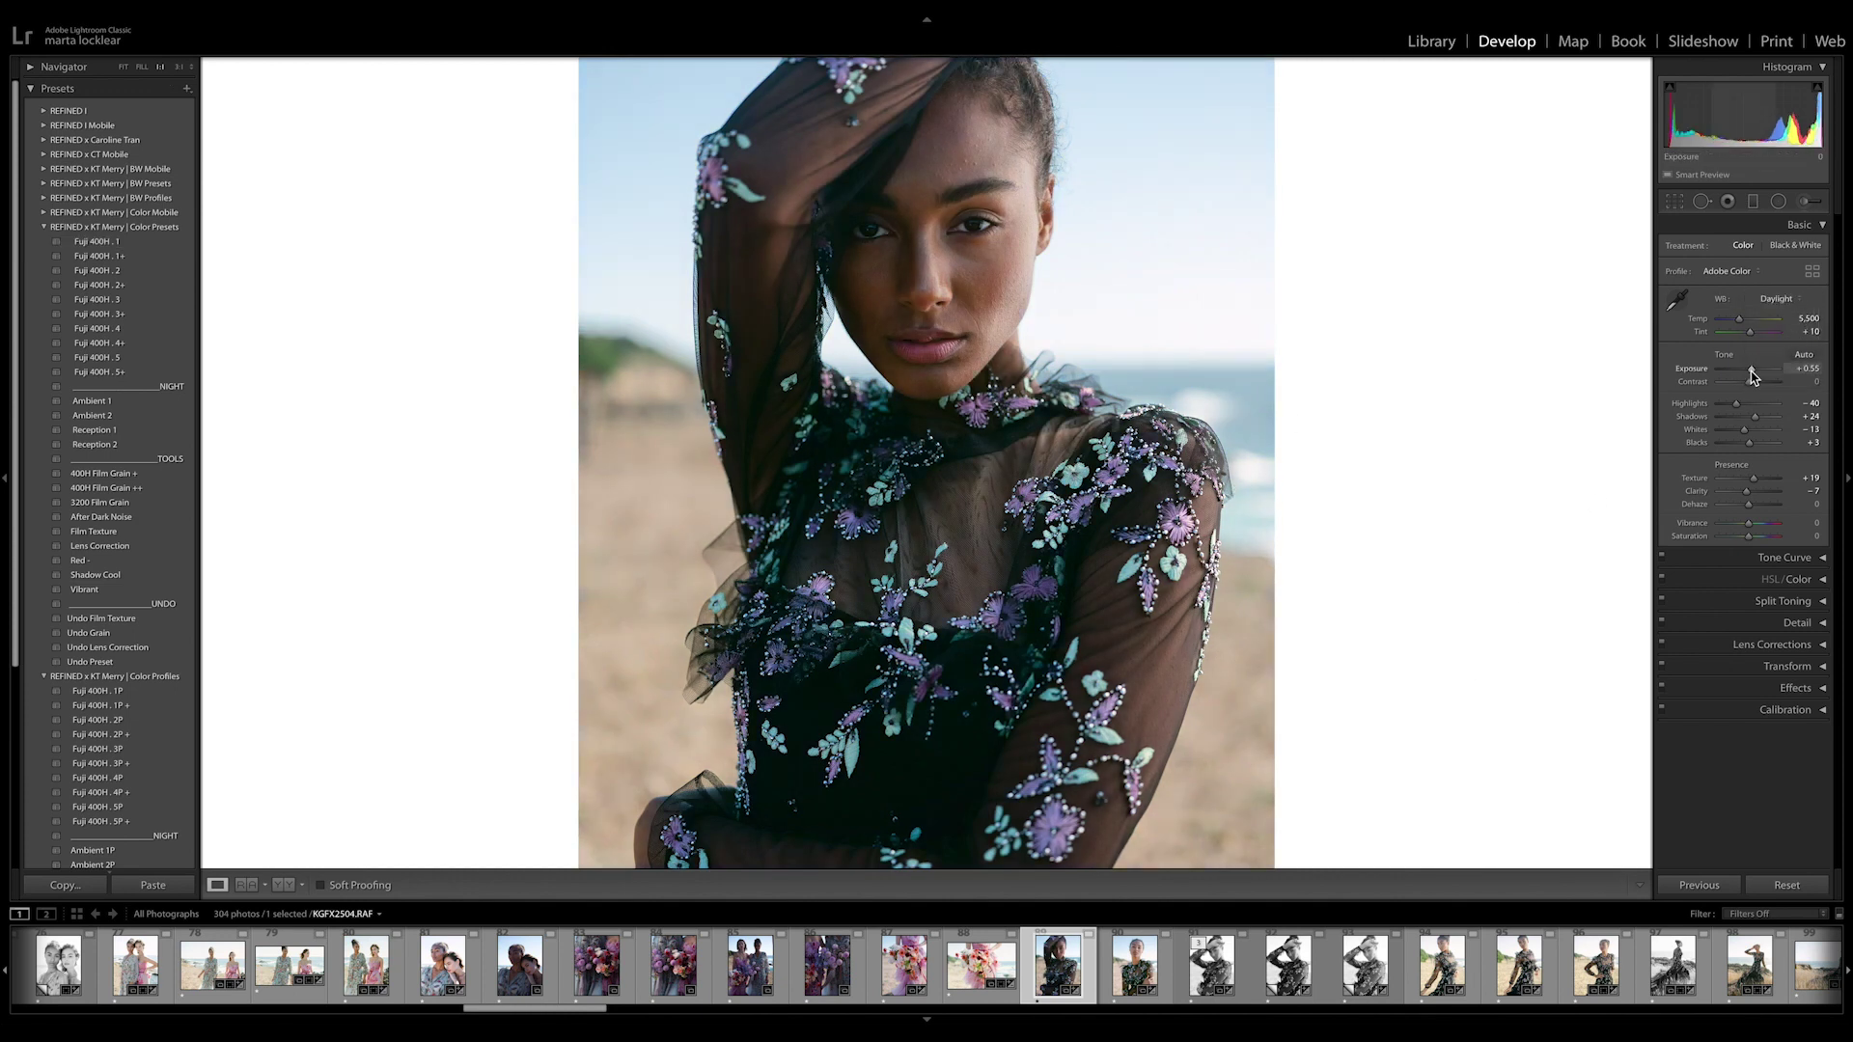
left_click_drag(1753, 376, 1756, 383)
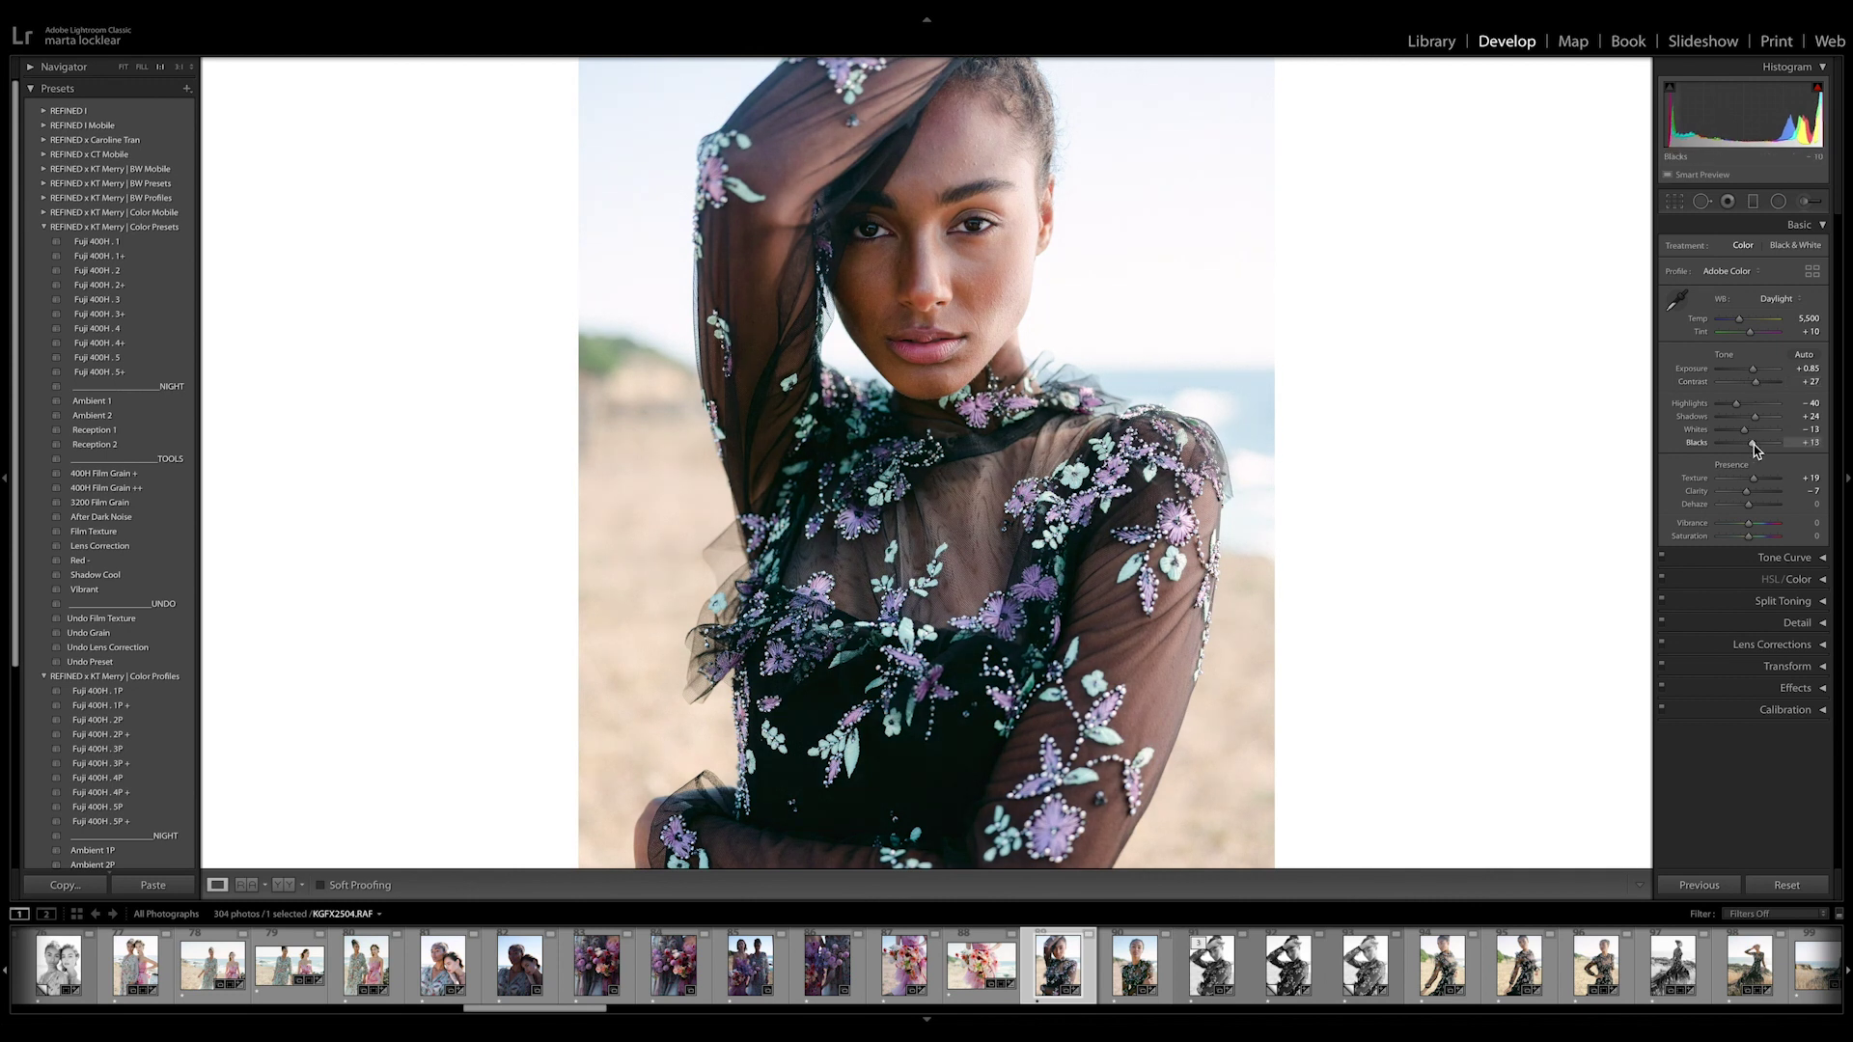
left_click_drag(1754, 450, 1751, 444)
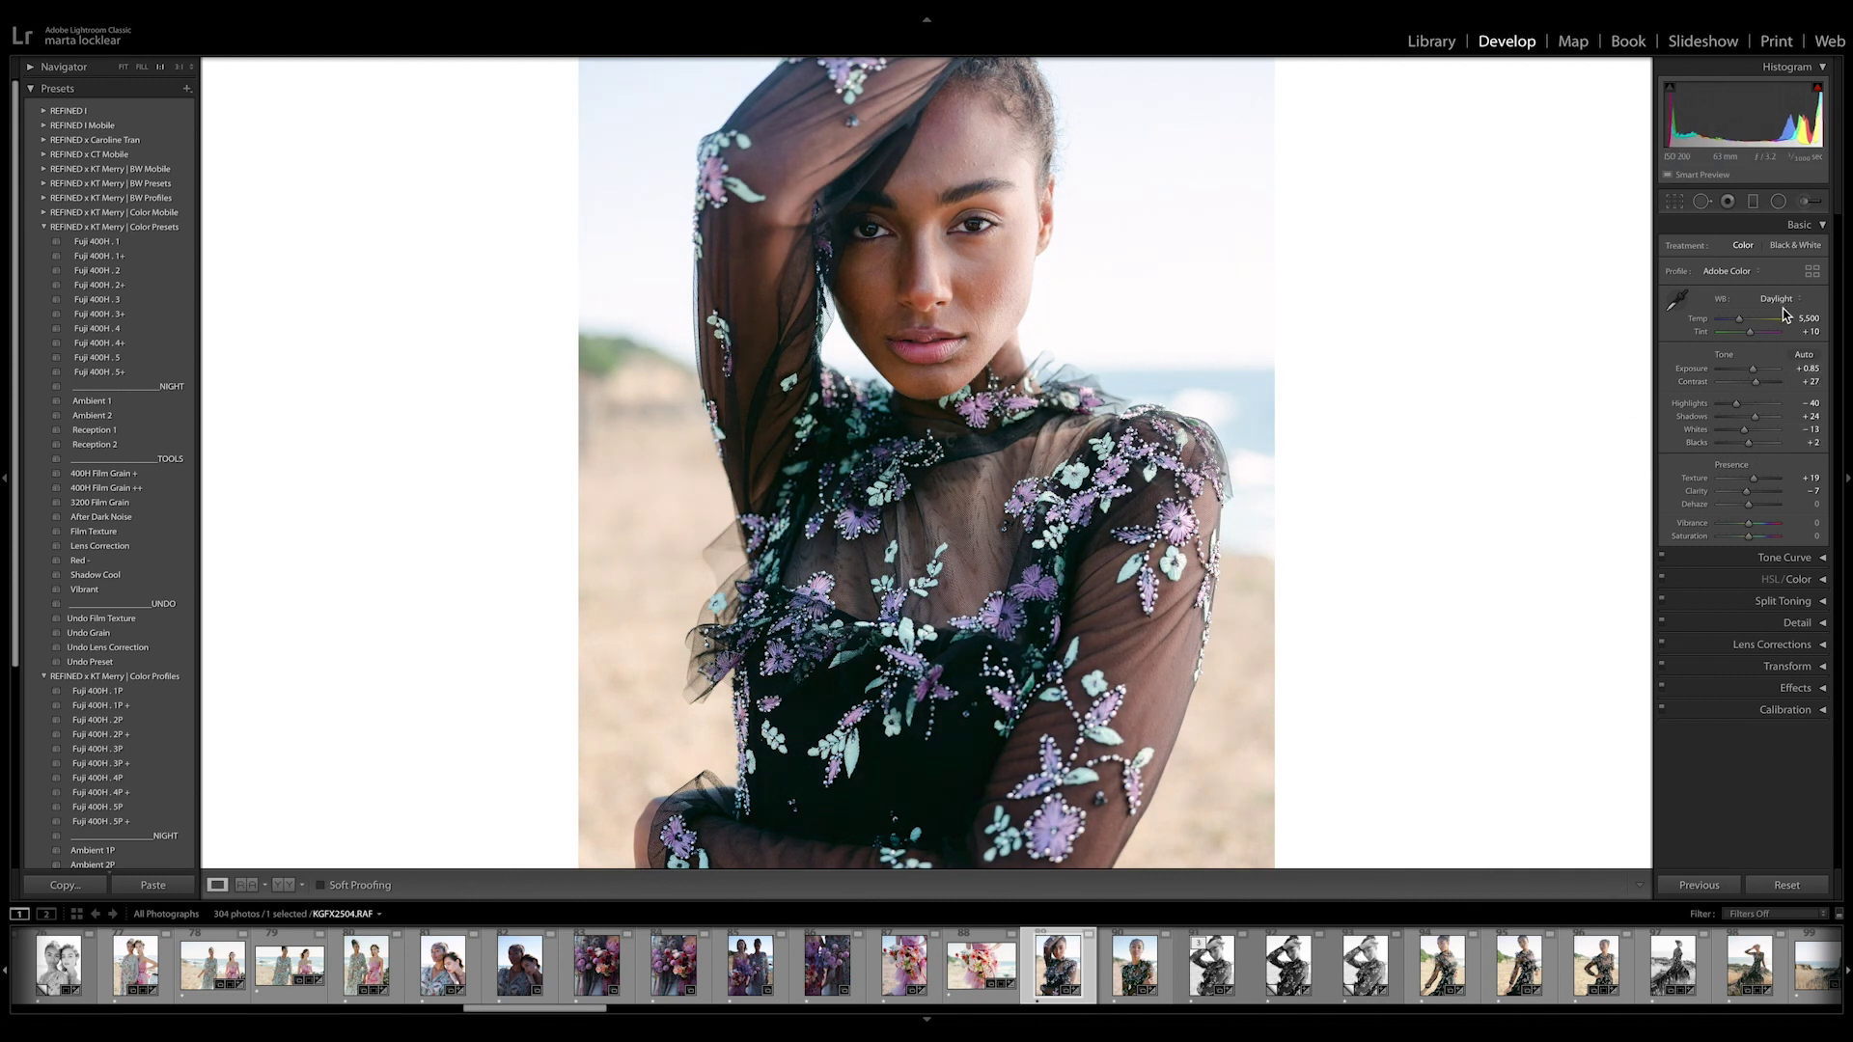